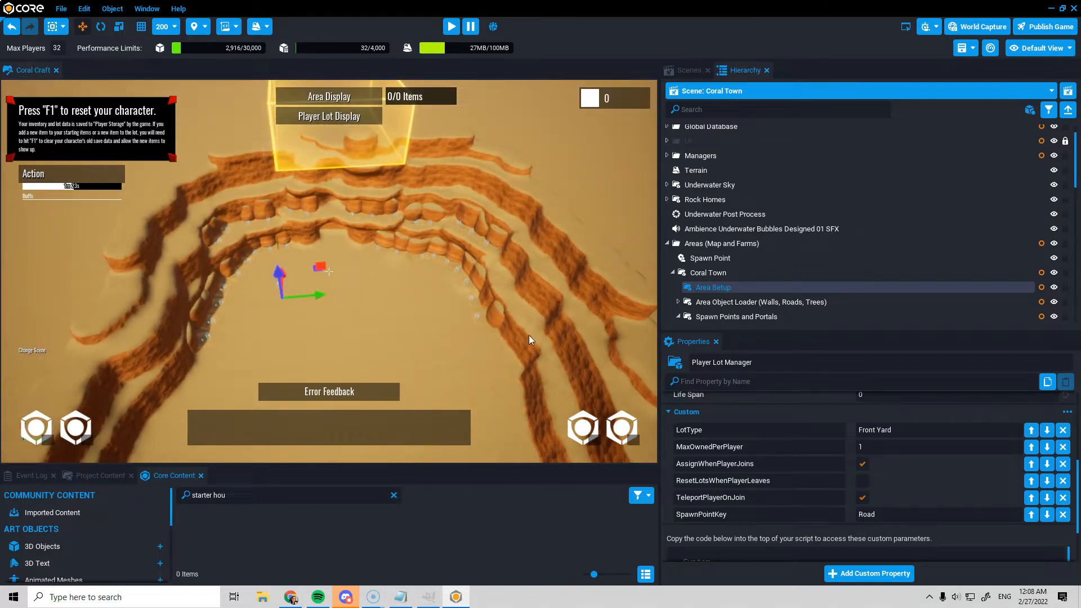
left_click(667, 156)
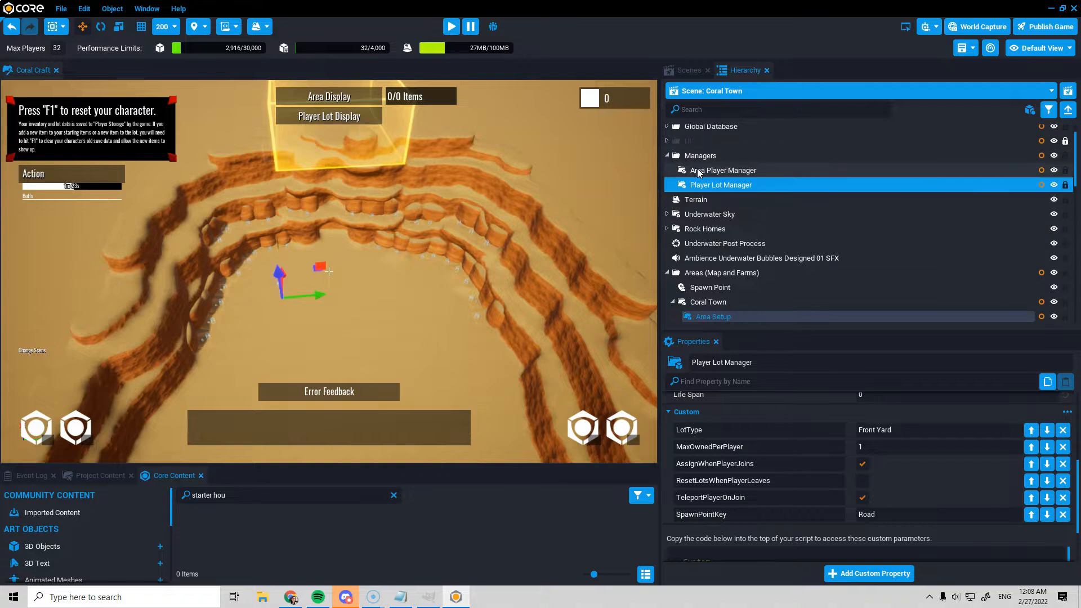
left_click(668, 156)
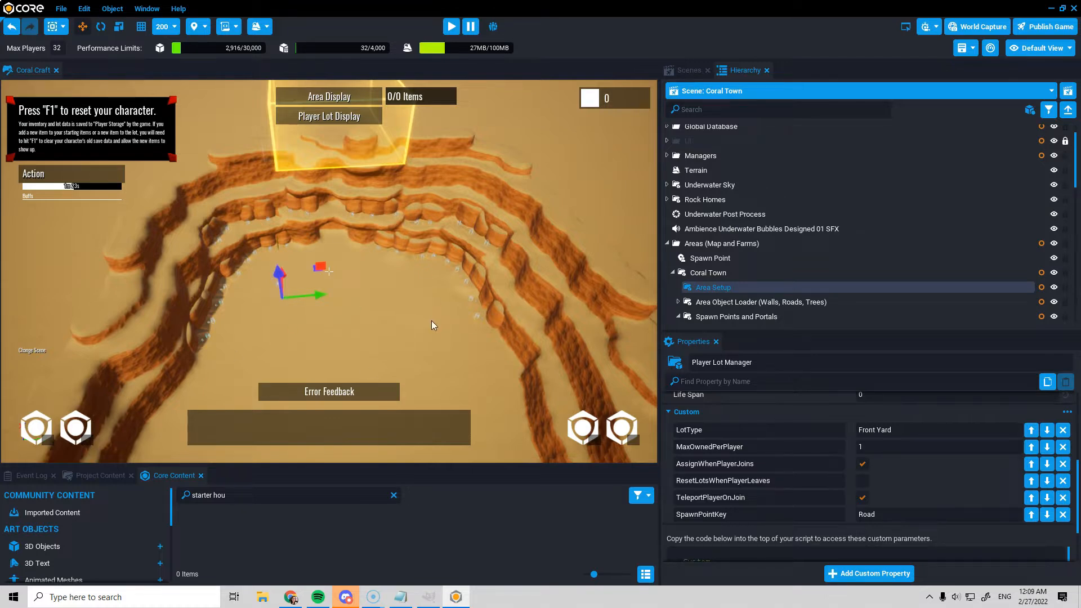
right_click_drag(431, 344, 422, 369)
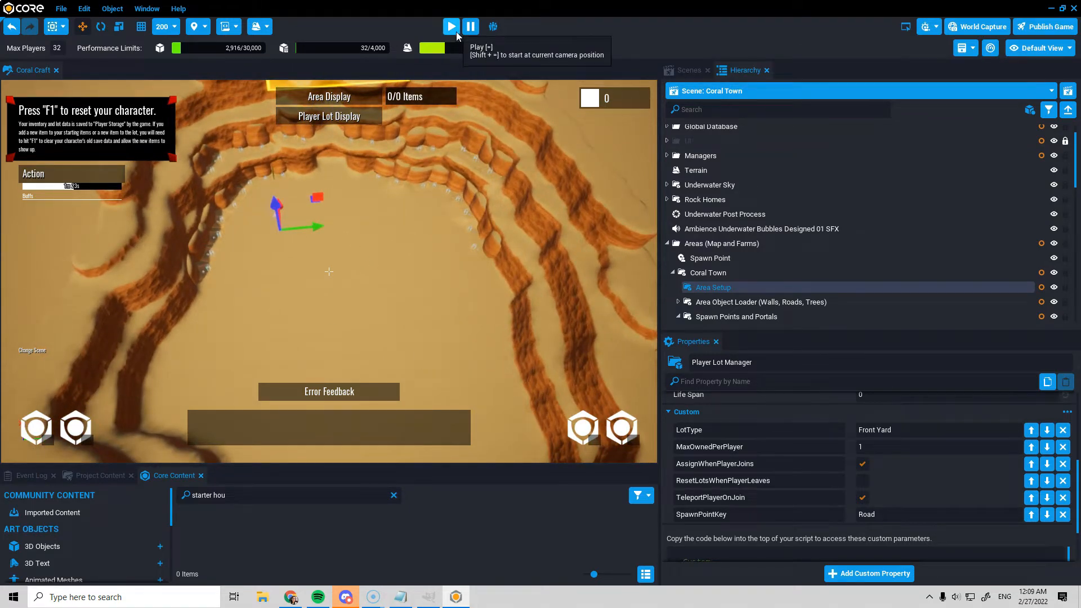
Preview the game, run through Coral Town and the home's main room to check player spawning, and end the preview
key("=")
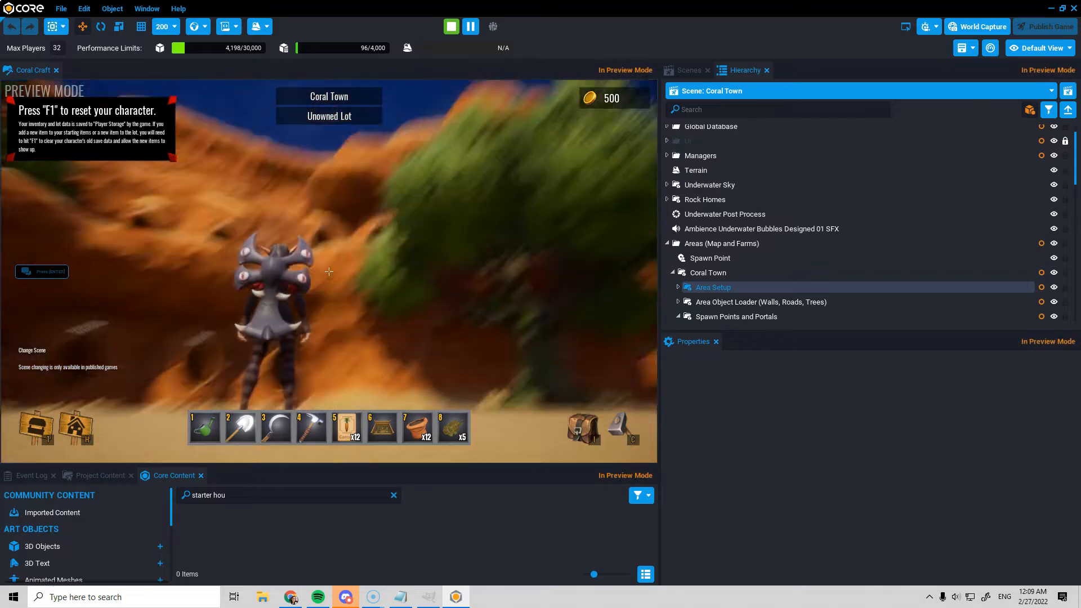
key("w")
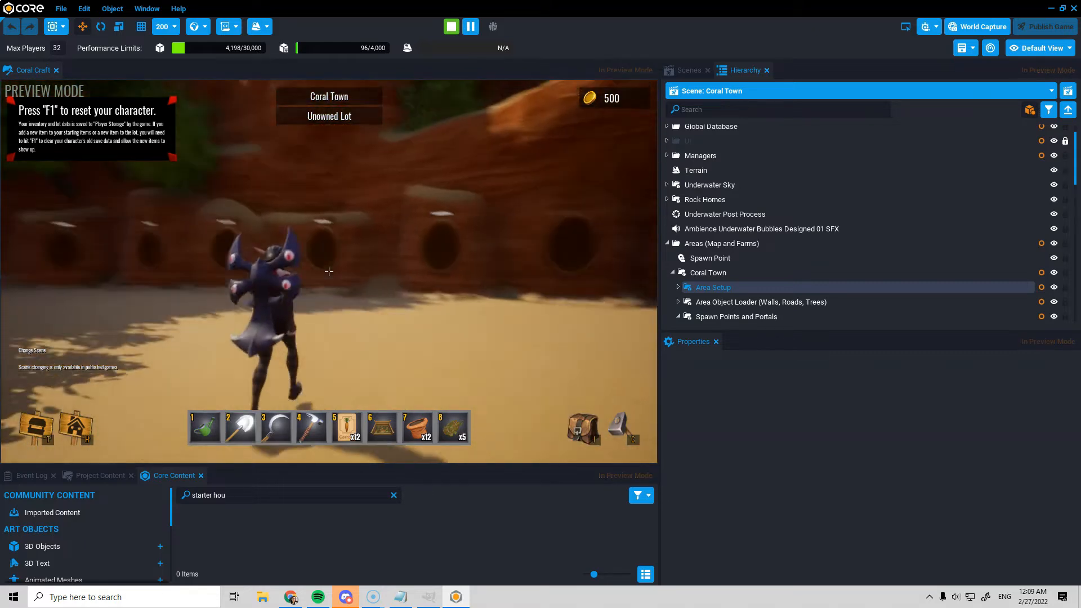
key("w")
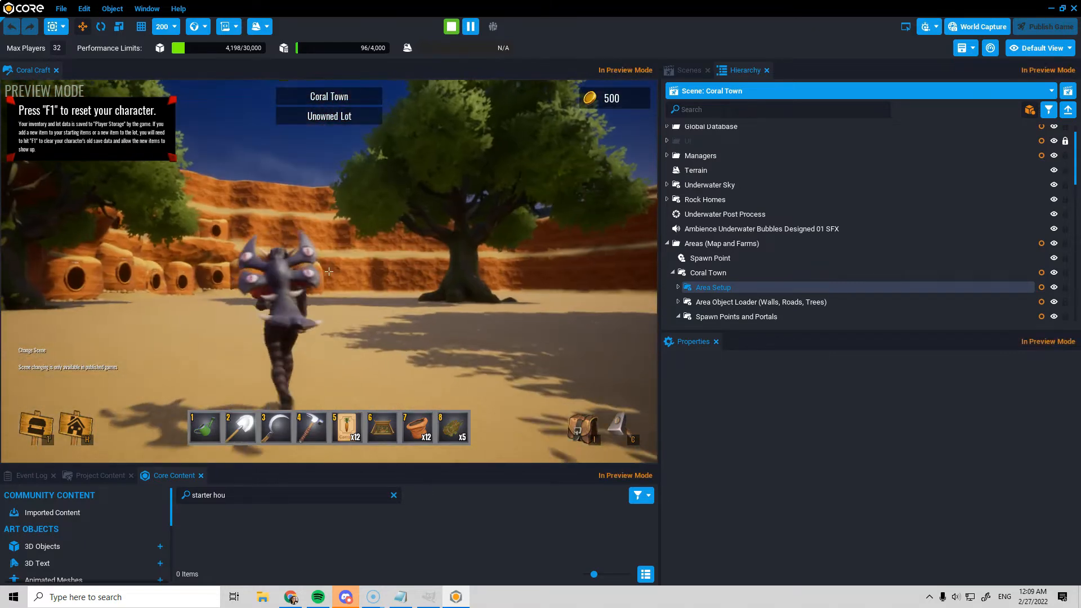
key("w")
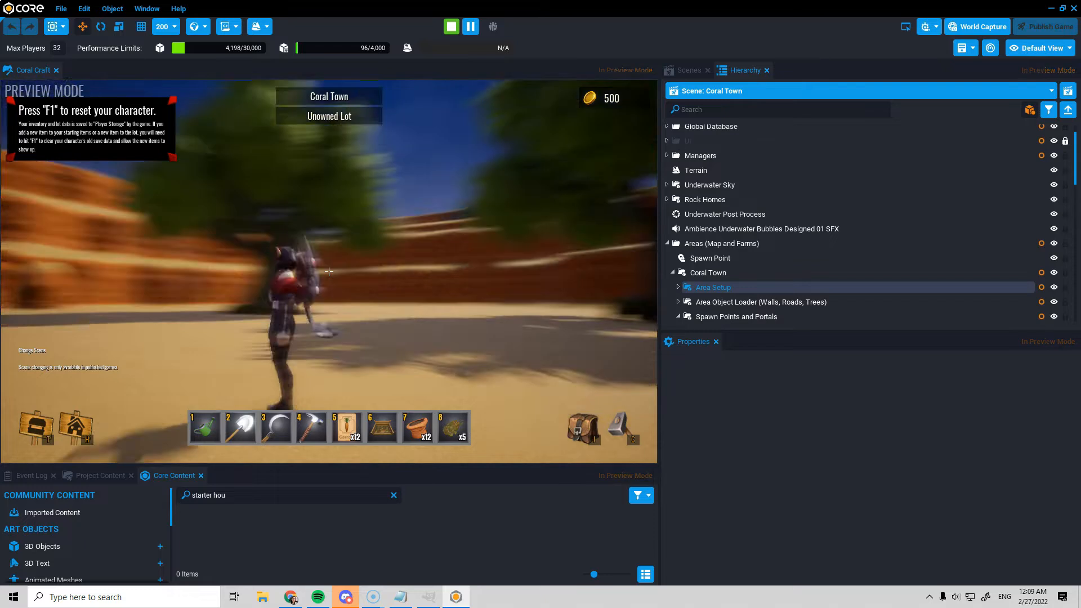
key("w")
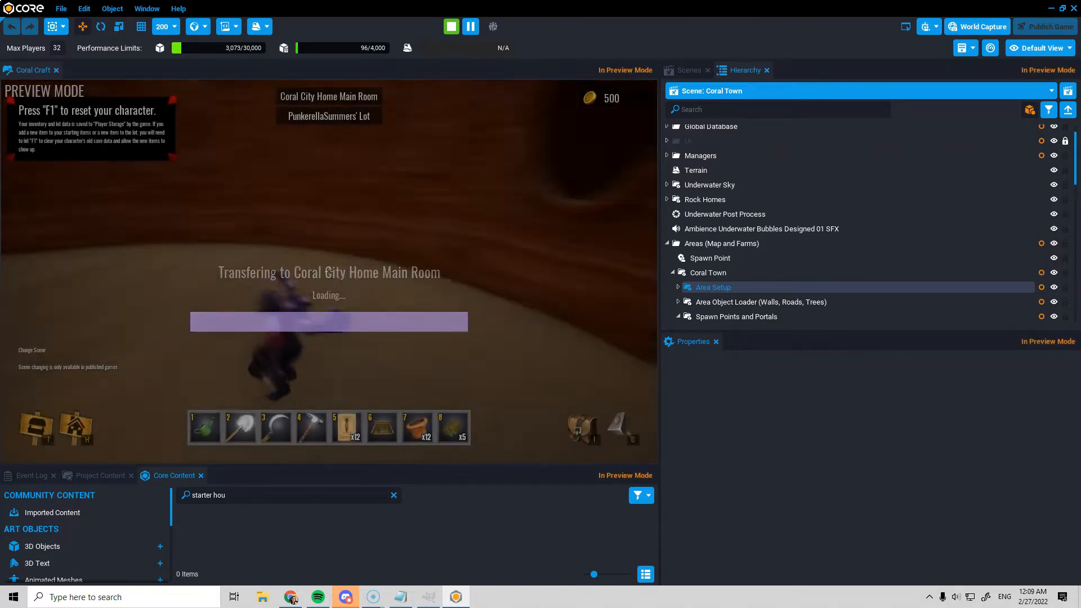
key("w")
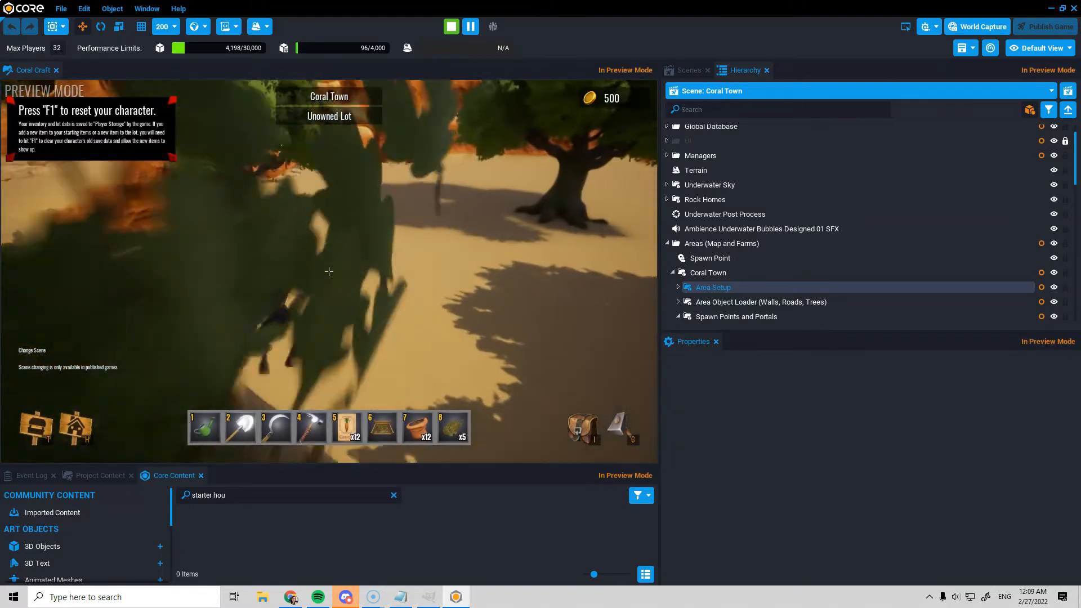
key("w")
key("w")
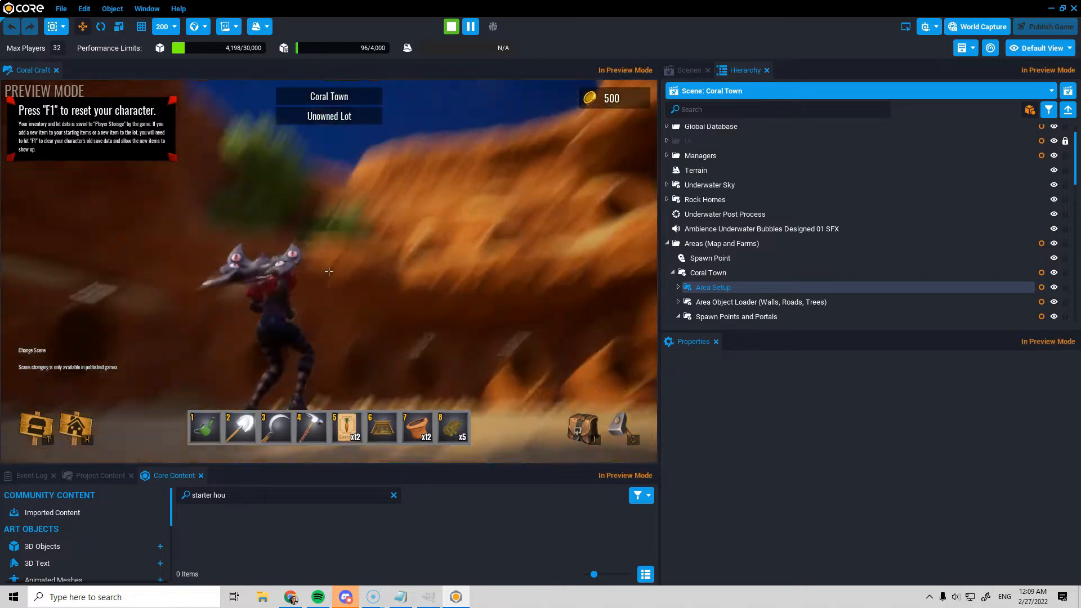
key("w")
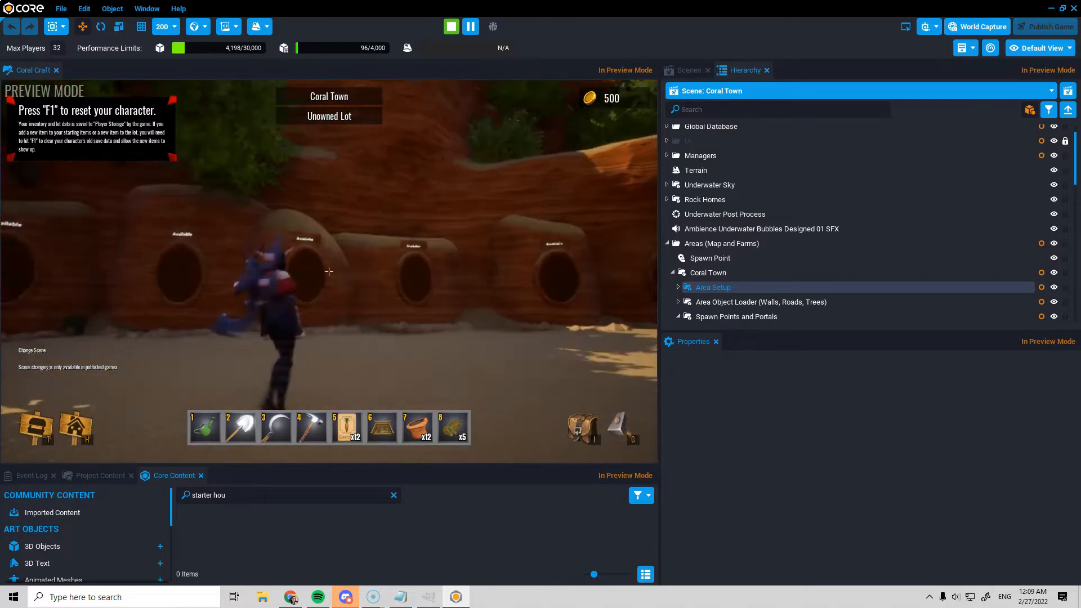
key("w")
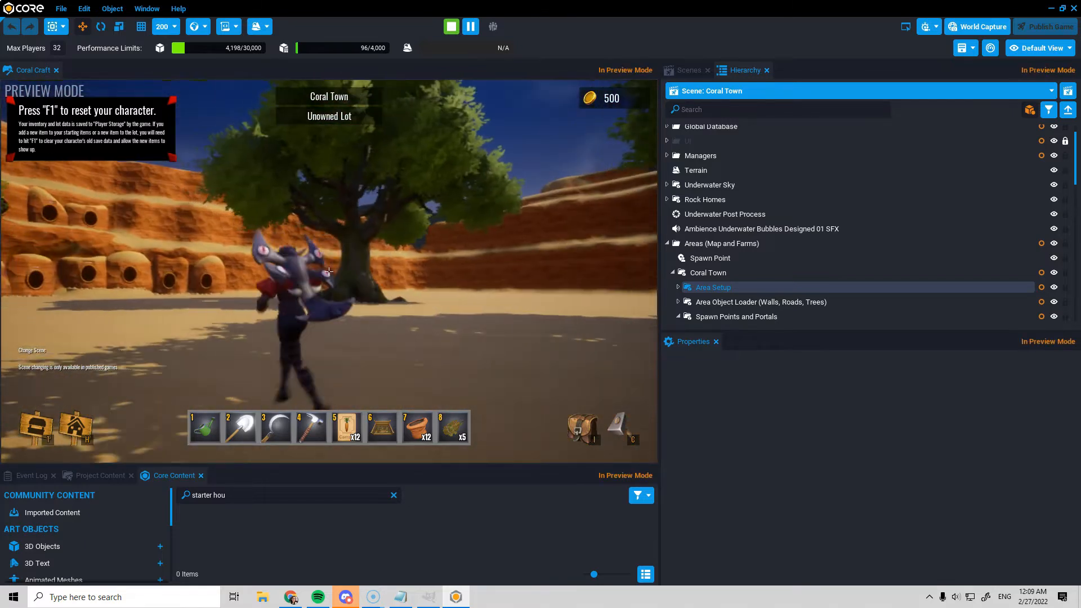
key("w")
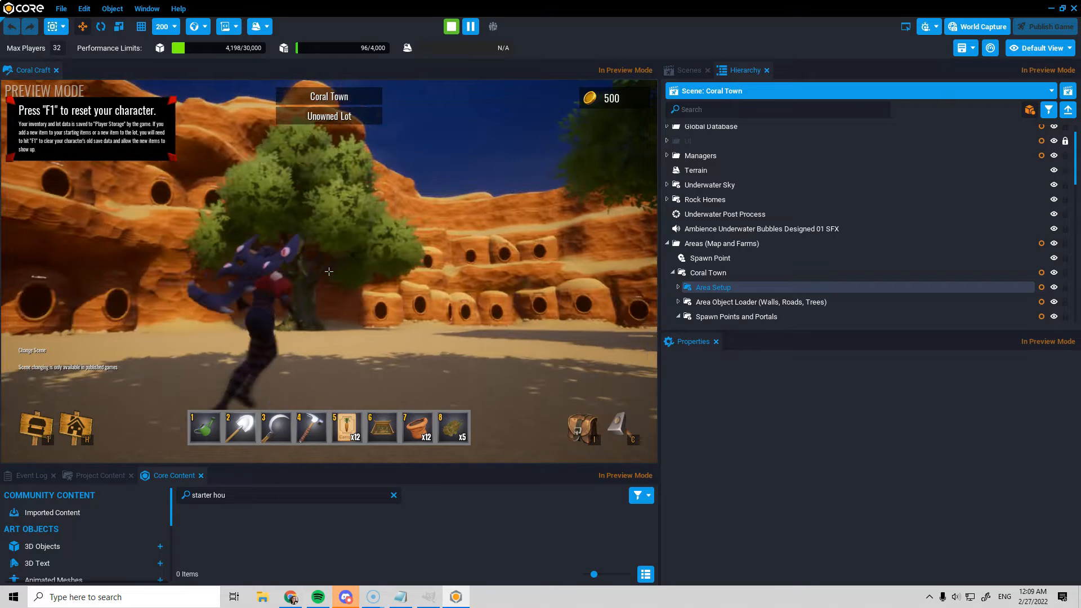
key("w")
key("=")
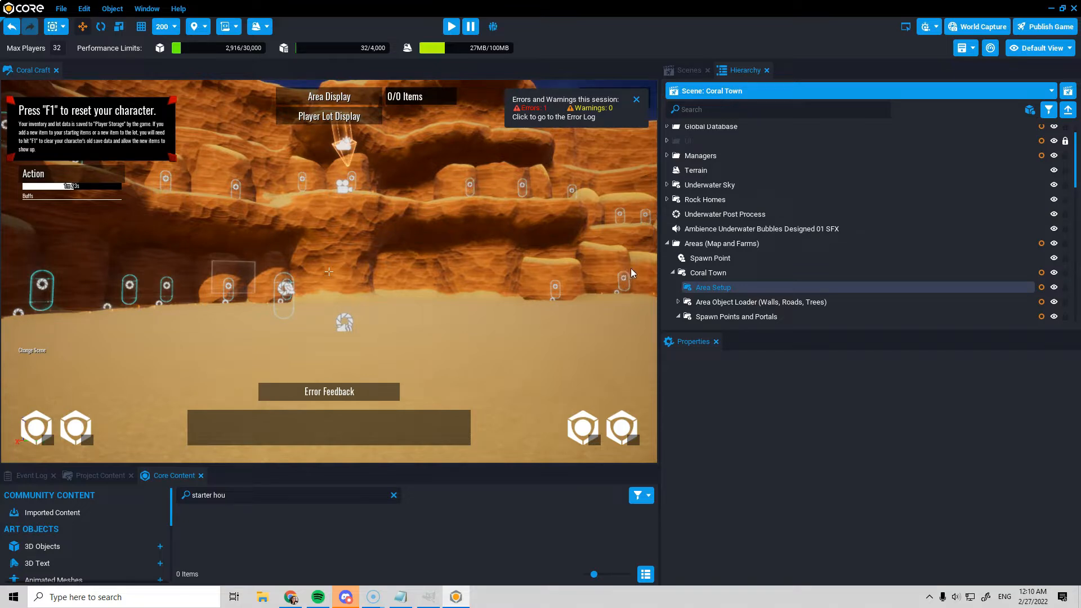
Examine the Area Player Manager's custom properties, including its starting area and spawn point key
left_click(667, 243)
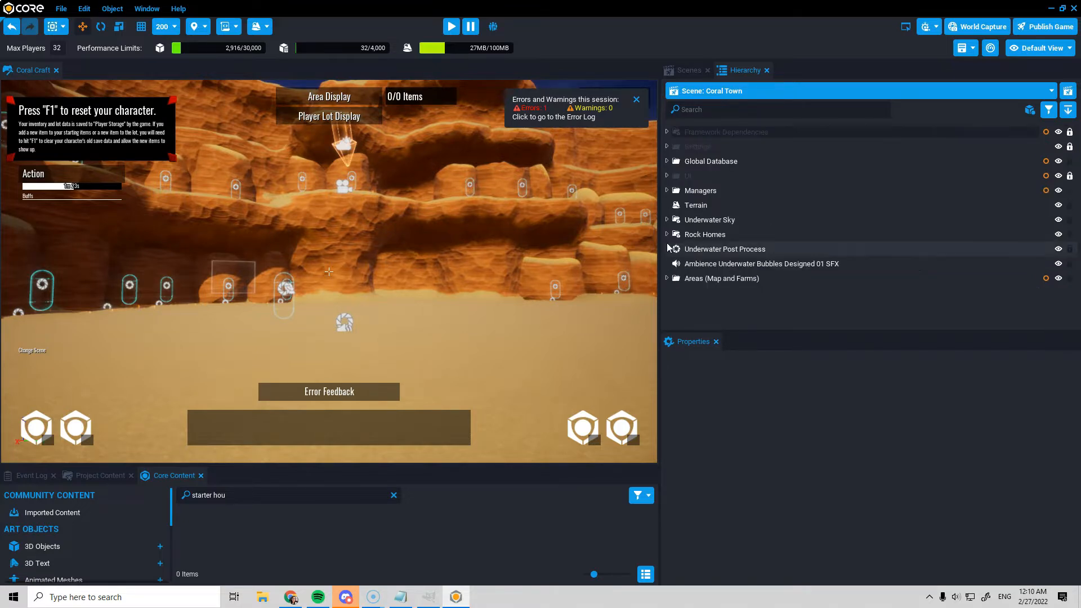
left_click(667, 190)
left_click(762, 210)
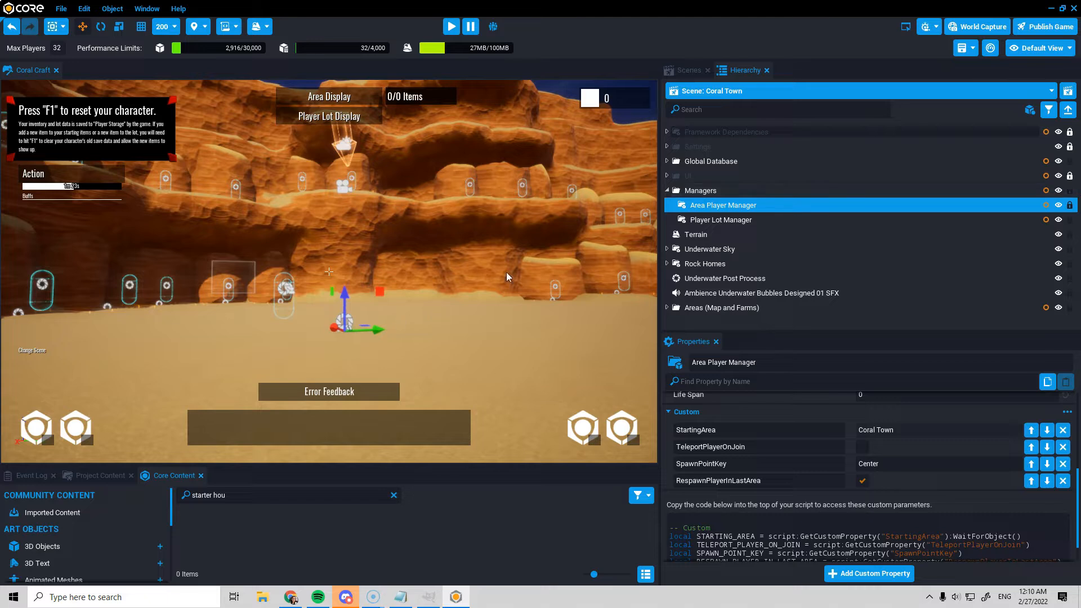
right_click_drag(391, 244, 318, 387)
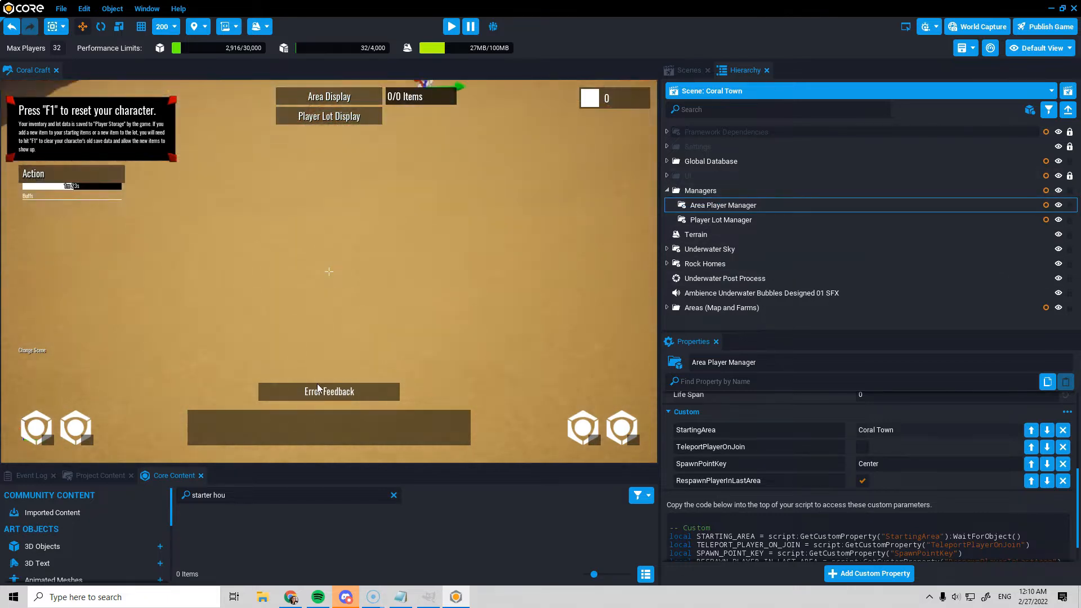
scroll(316, 383, "down", 10)
mouse_move(451, 271)
right_mouse_down()
mouse_move(476, 266)
mouse_move(451, 266)
right_mouse_up()
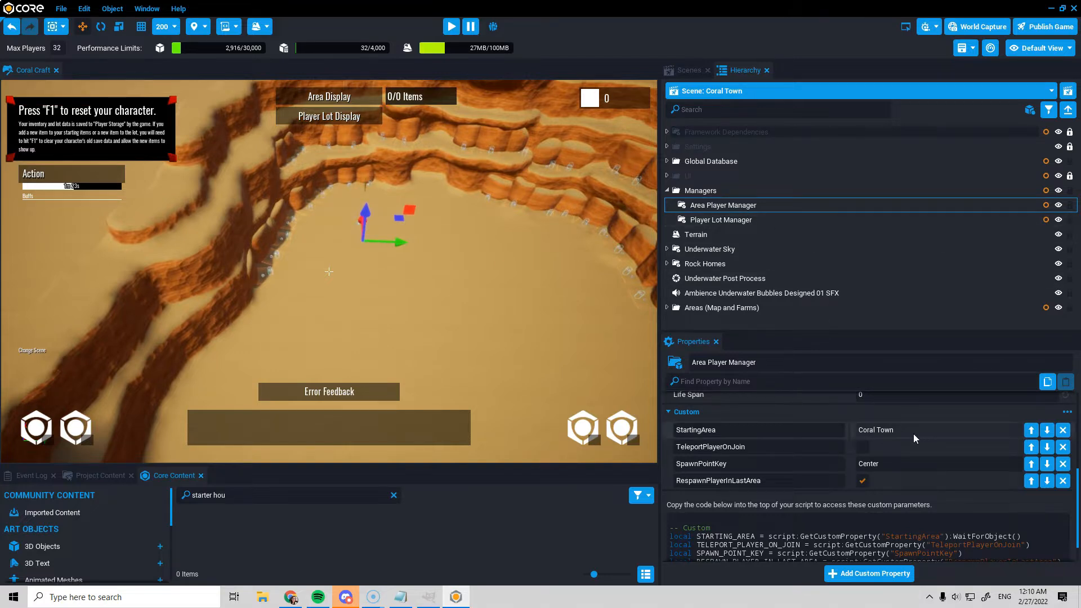
left_click(872, 466)
Move the Area Spawn Point (Center) object further out into the open sand in the middle of Coral Town
right_click_drag(389, 303, 415, 283)
key("w")
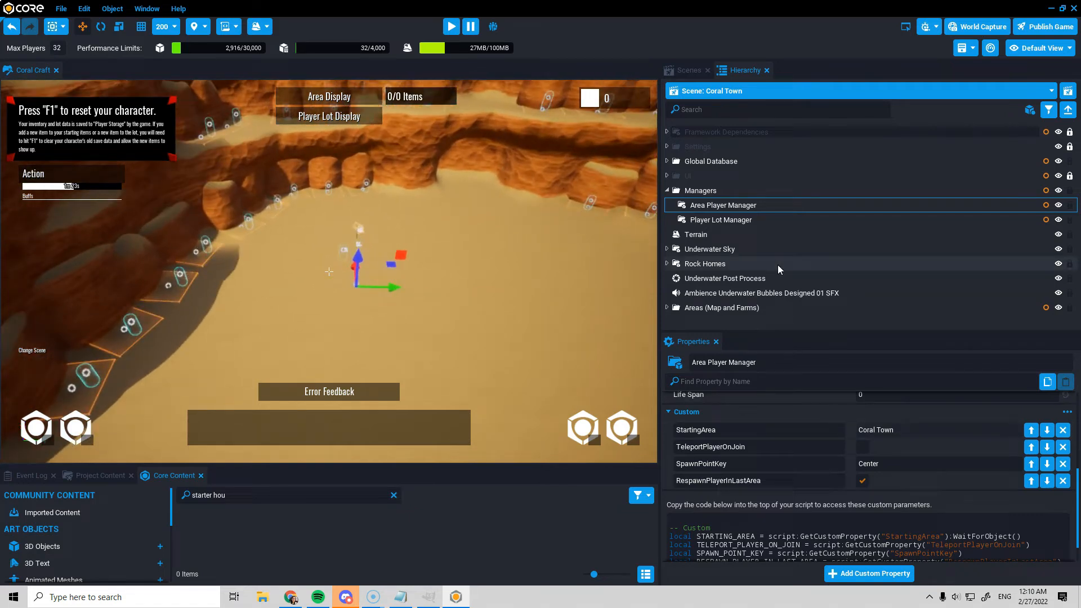
left_click(341, 257)
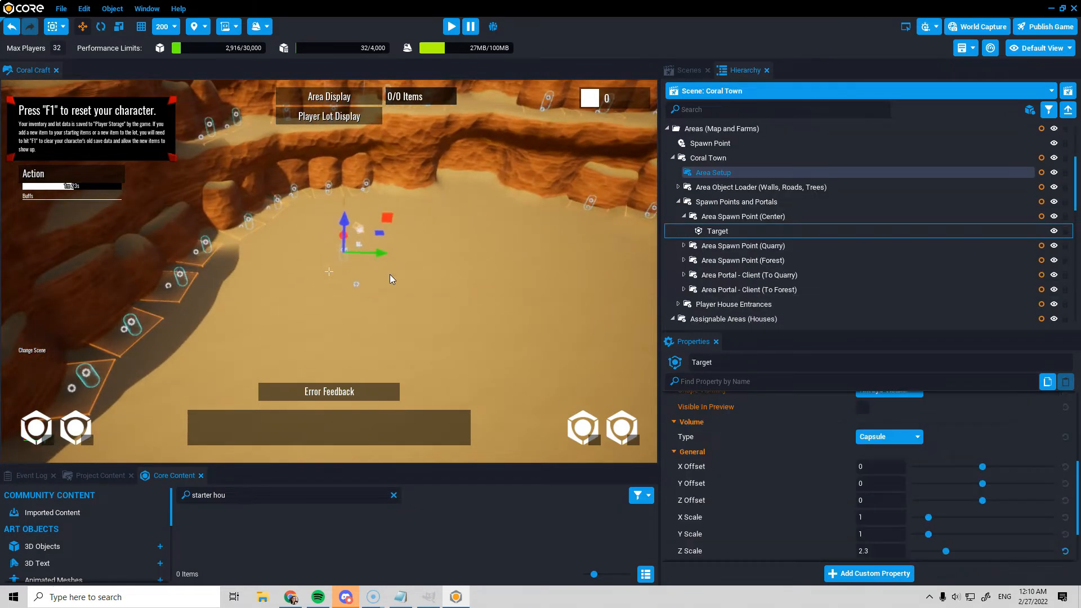
left_click(737, 219)
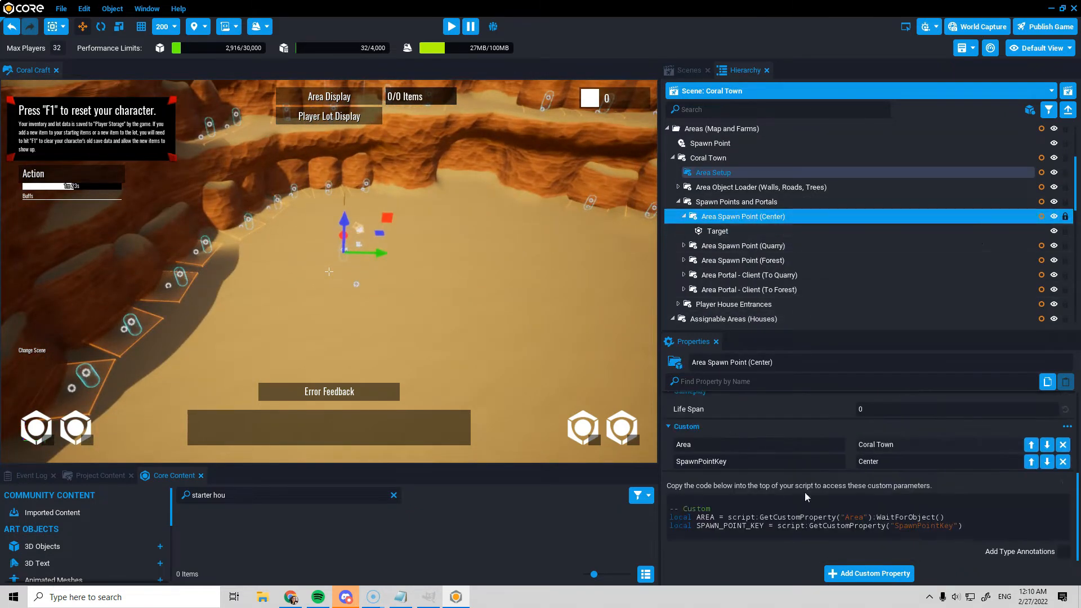
right_click_drag(522, 238, 551, 287)
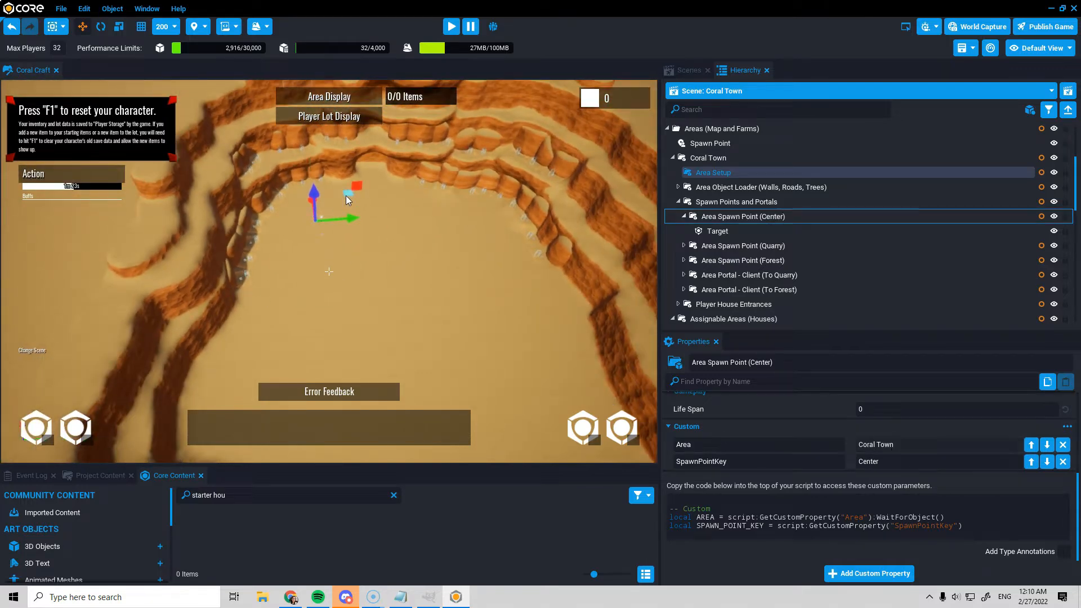
left_click_drag(347, 194, 427, 252)
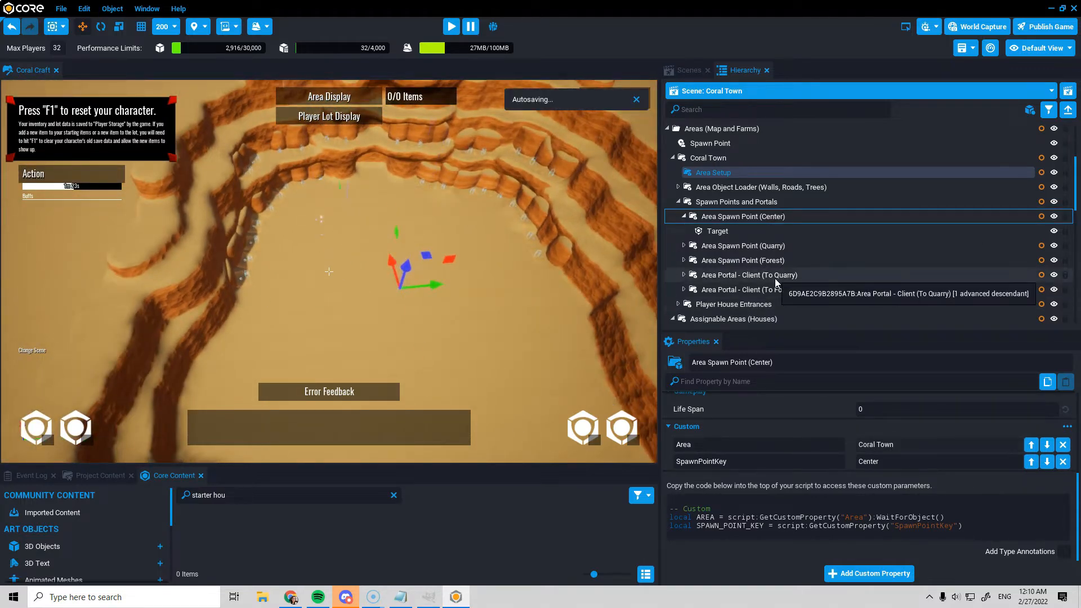
left_click(684, 217)
Set the Player Lot Manager's LotType to House Entrance, copying the value from the lot notes in Notepad
scroll(715, 225, "up", 4)
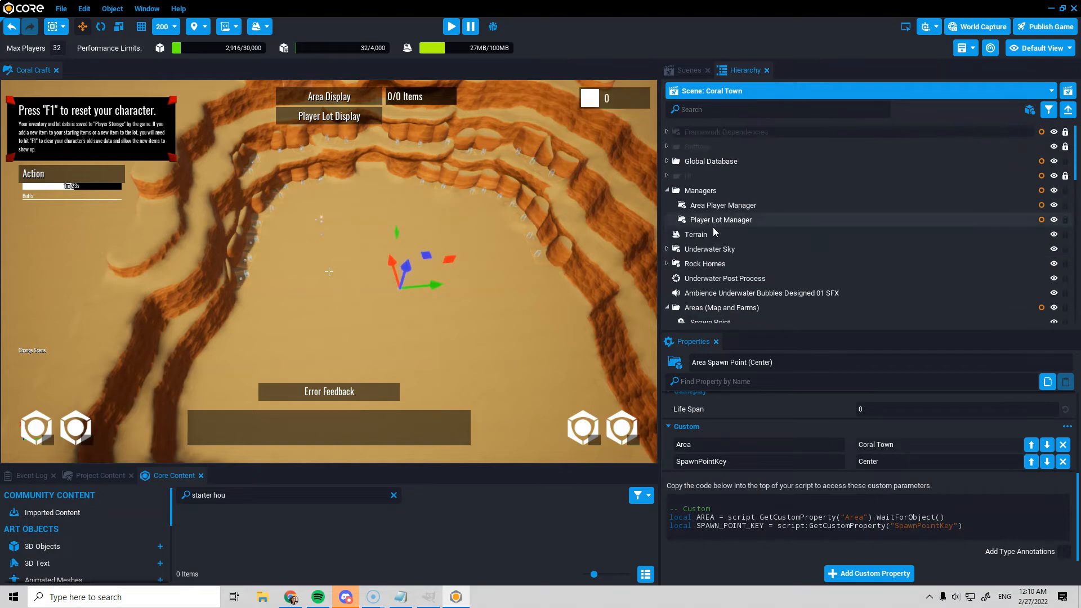
left_click(716, 206)
left_click(718, 219)
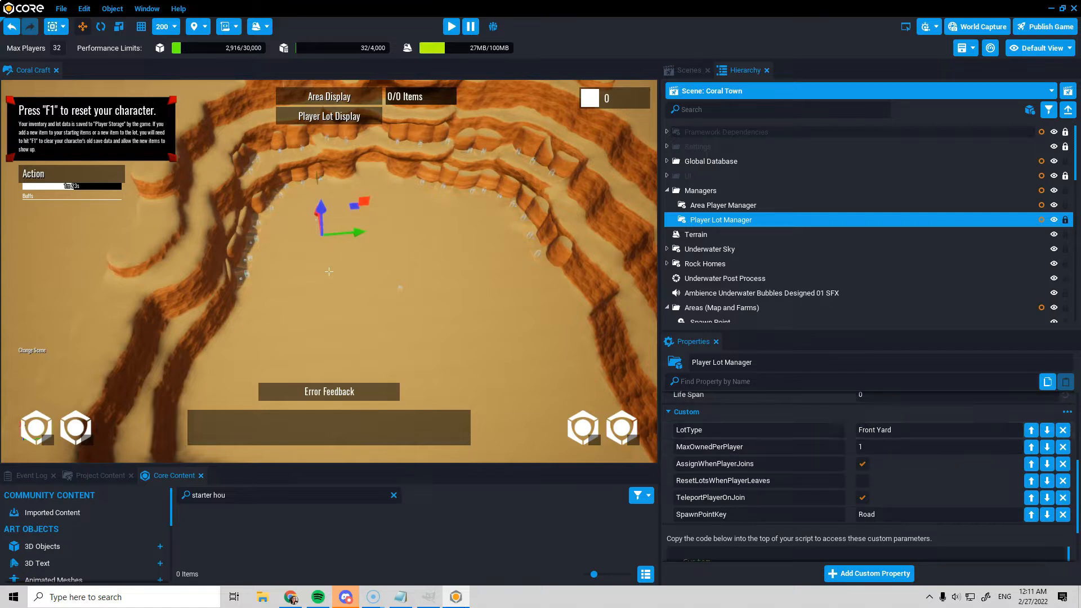
left_click(406, 598)
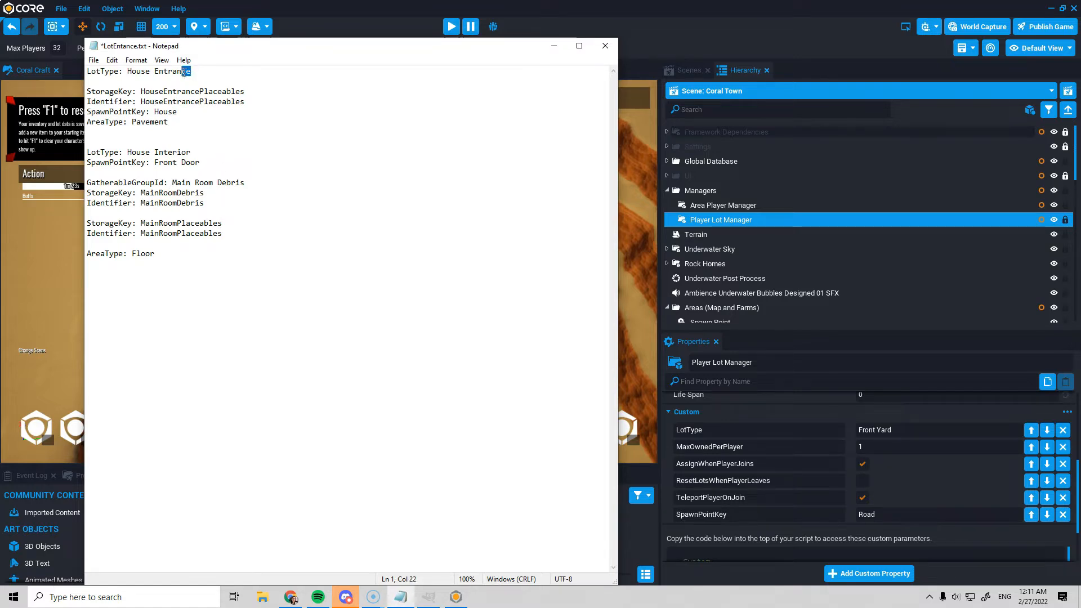
left_click_drag(184, 72, 133, 73)
right_click(148, 72)
left_click(99, 107)
left_click(901, 430)
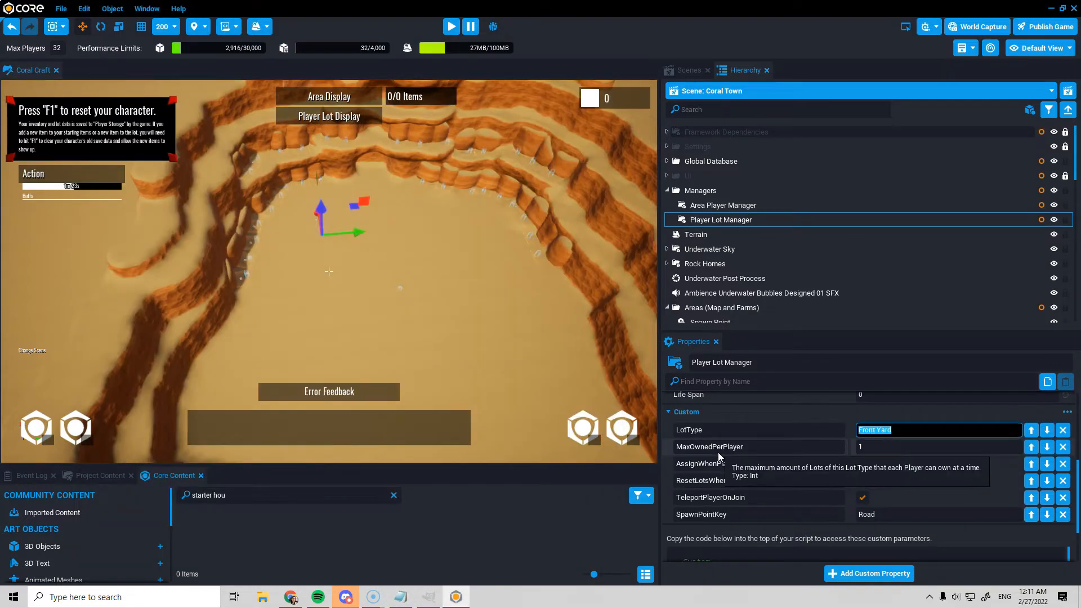
key("ctrl+v")
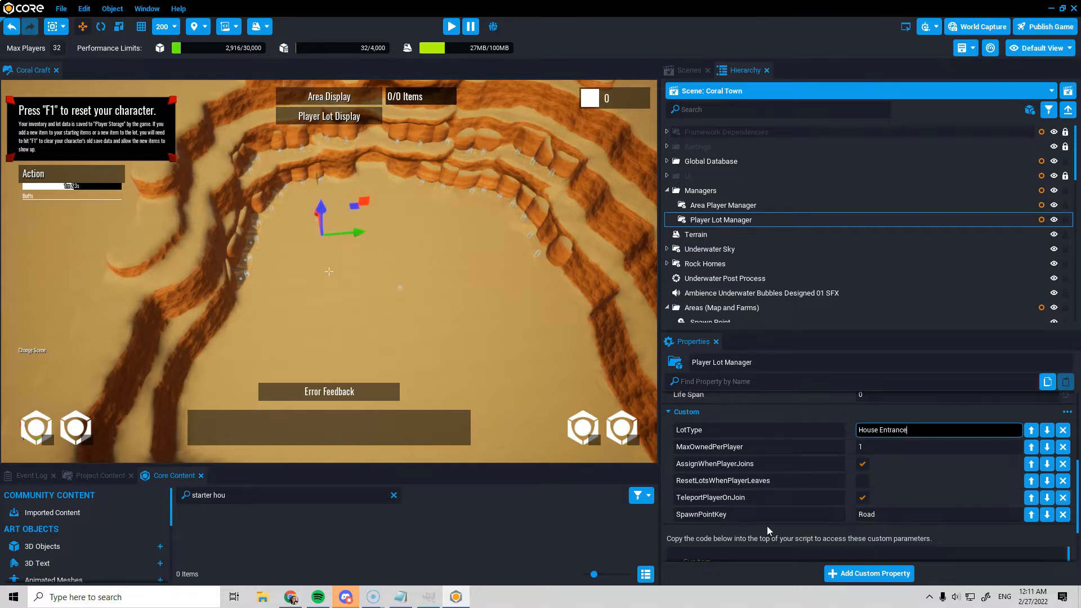
Clear the Player Lot Manager's SpawnPointKey and save the project
left_click(875, 514)
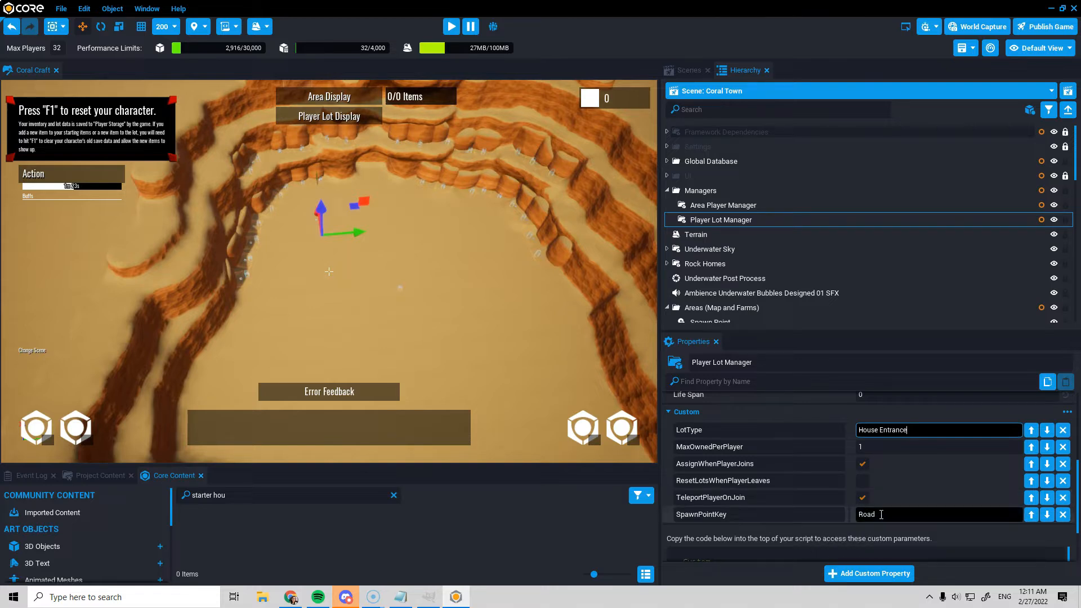
right_click_drag(434, 304, 424, 275)
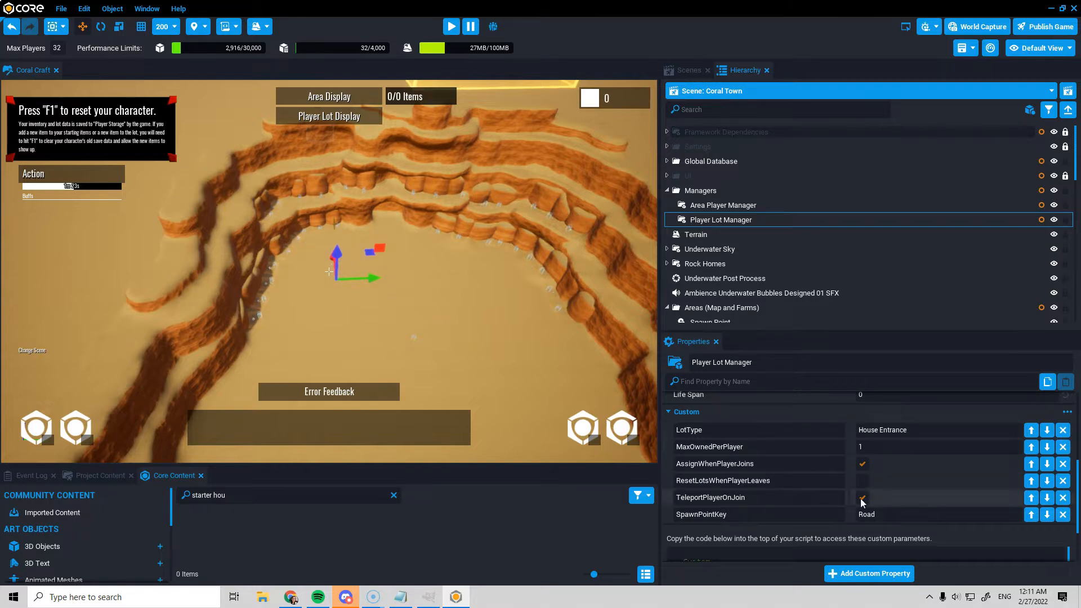
left_click_drag(881, 515, 825, 511)
key("BackSpace")
key("Return")
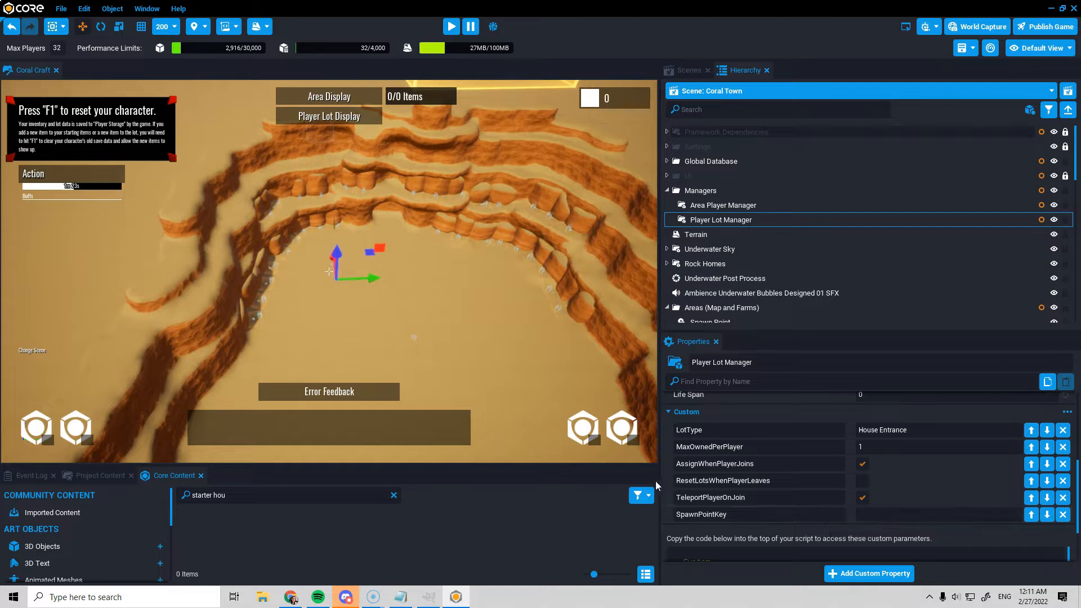
left_click(61, 9)
left_click(73, 23)
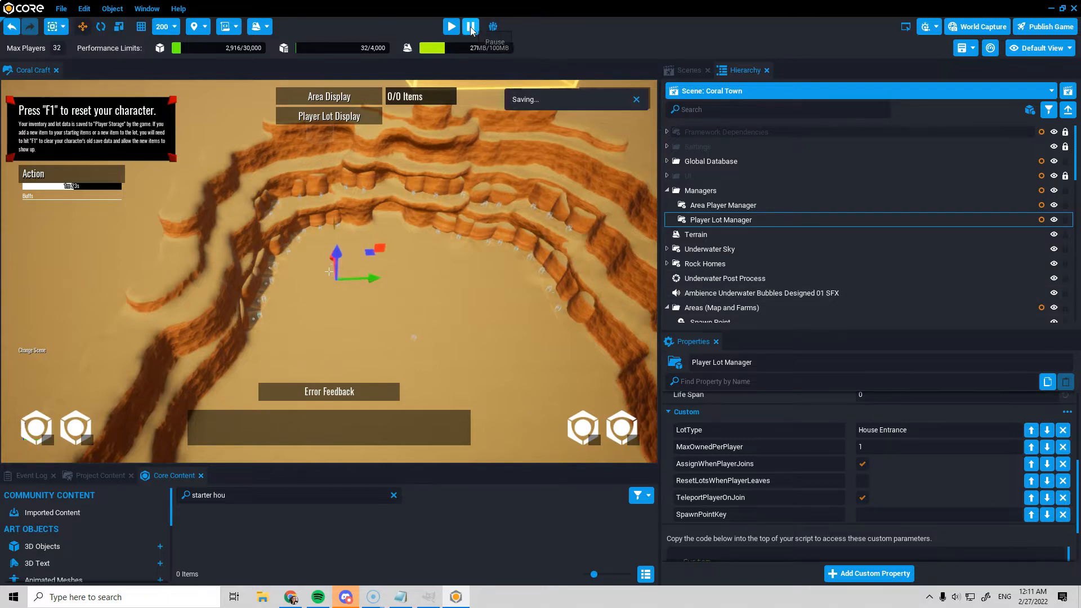
Preview the game and run around Coral Town from the starting lot to examine the house entrances, ending the preview
left_click(451, 27)
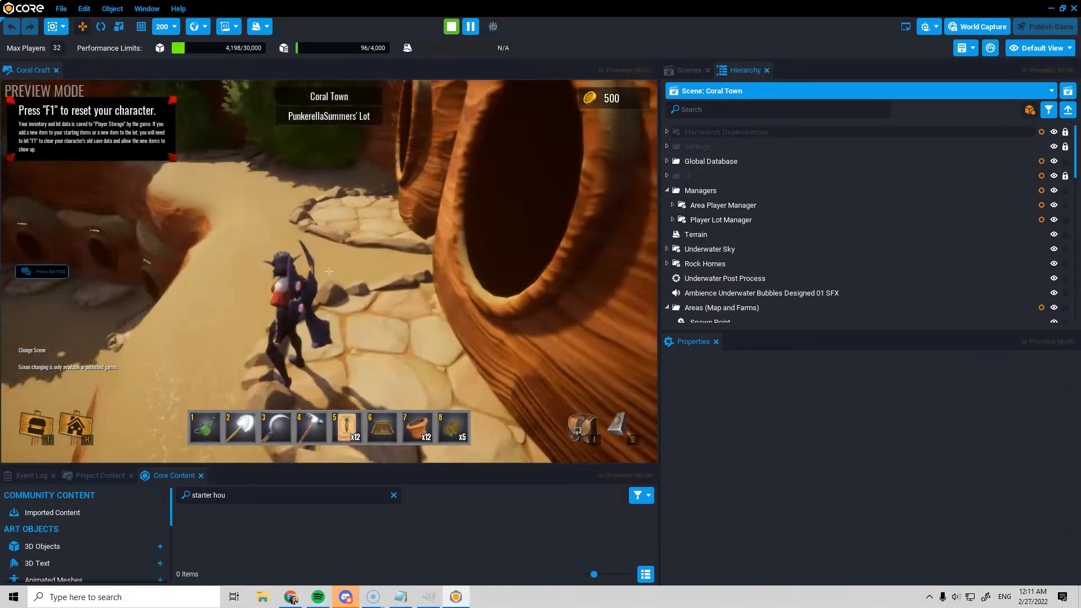
key("w")
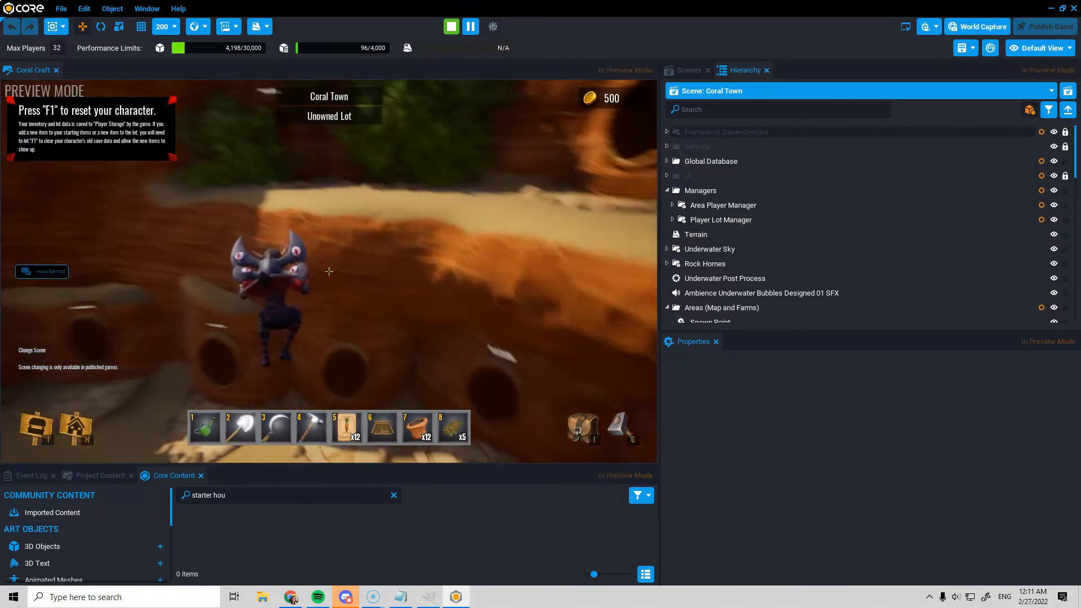
key("w")
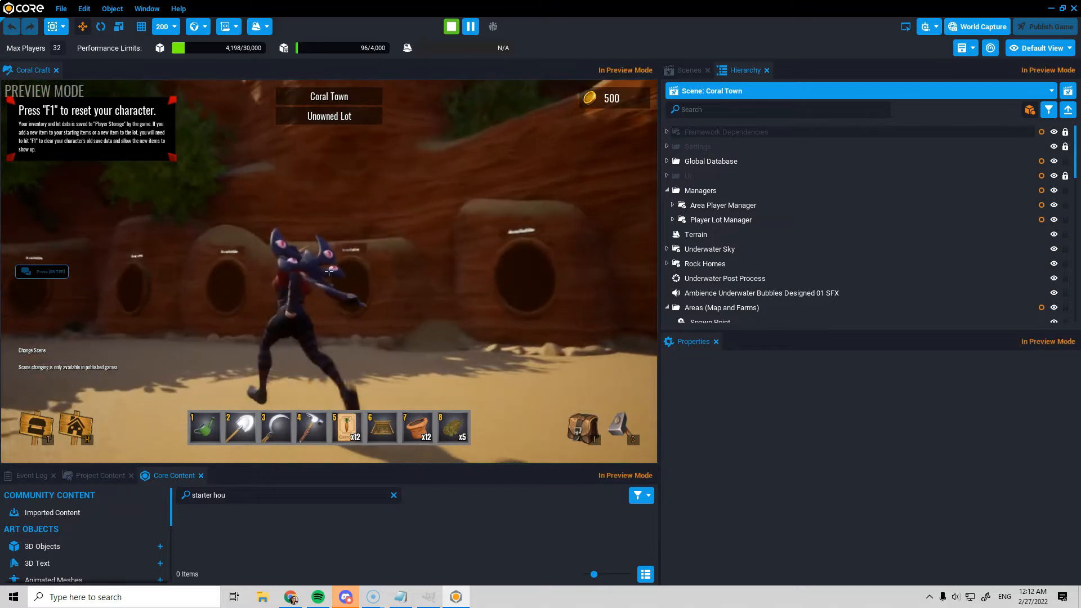
key("w")
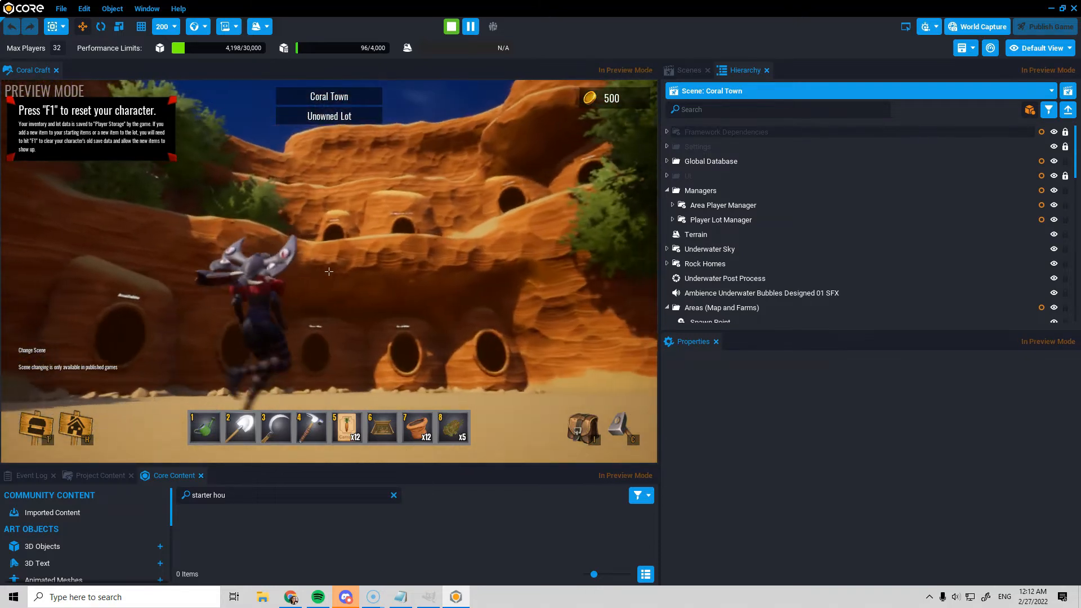
key("space")
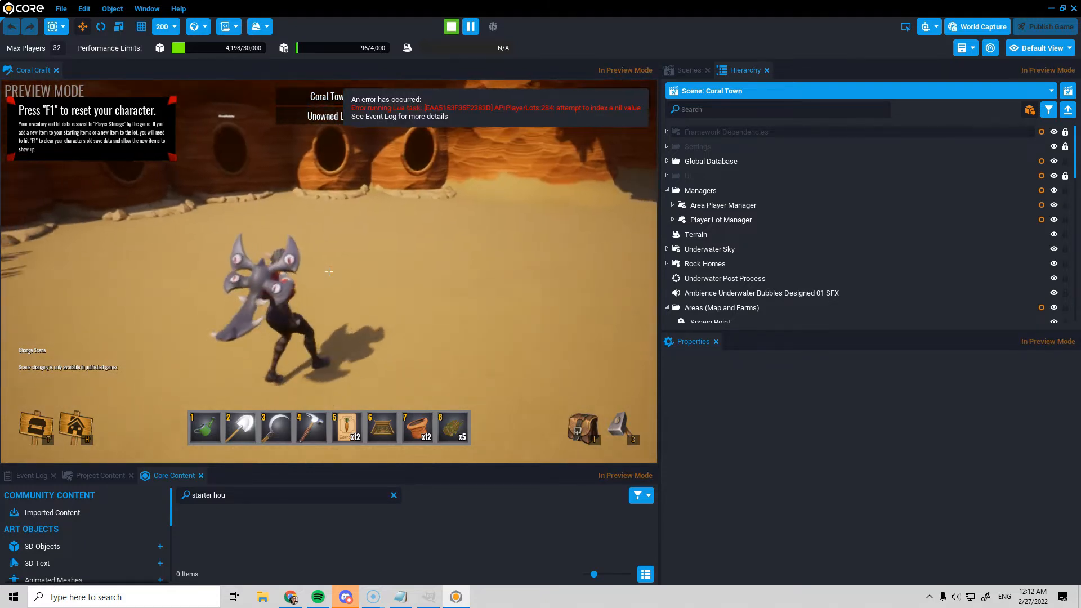
key("w")
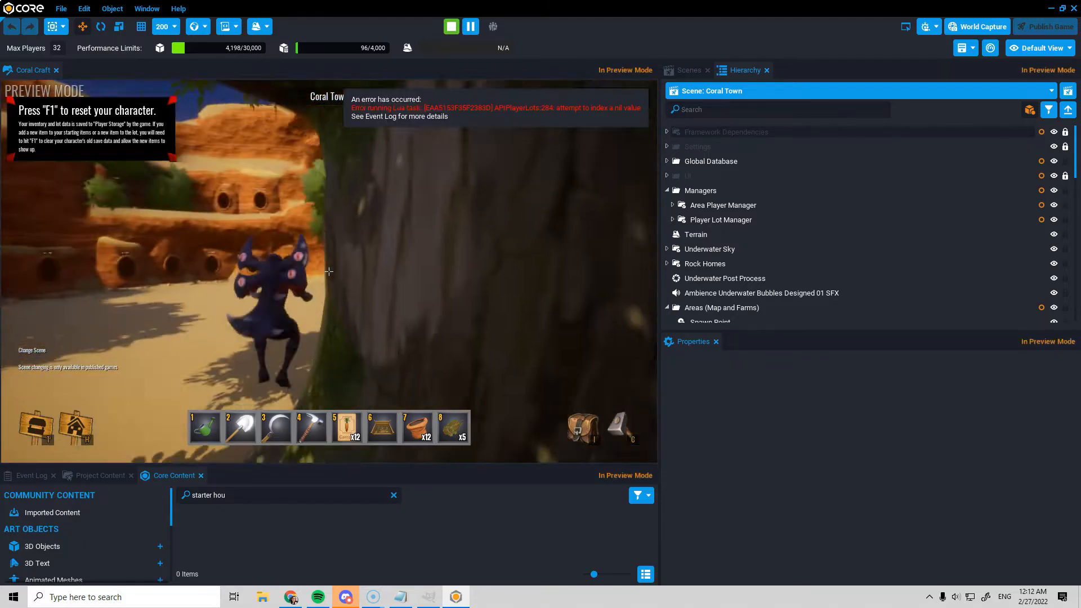
key("Escape")
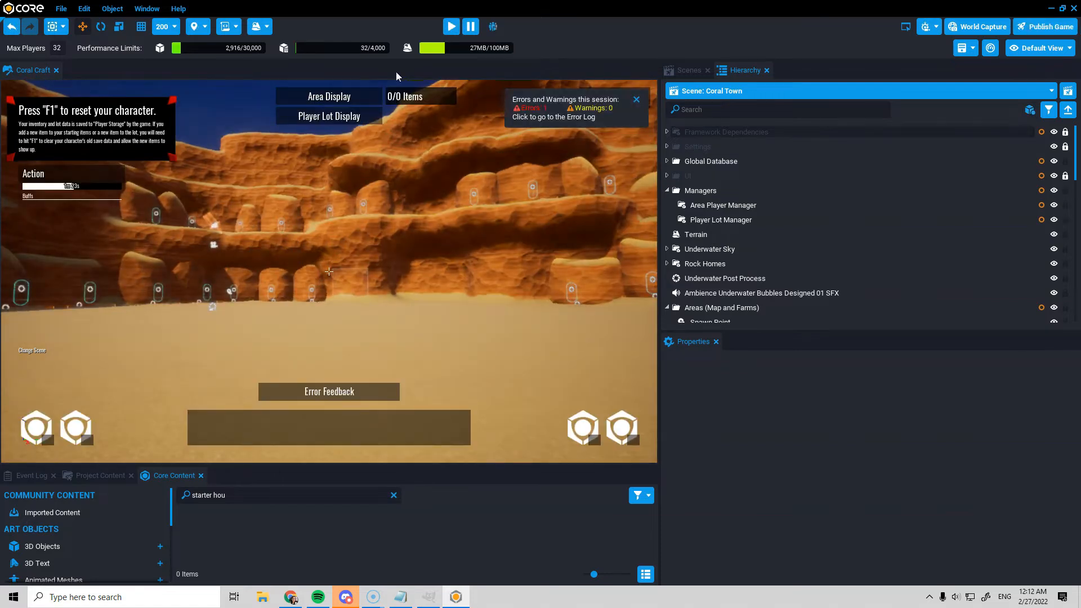
Preview the game again and walk the character through the doorway of the player's assigned house into its main room
left_click(454, 26)
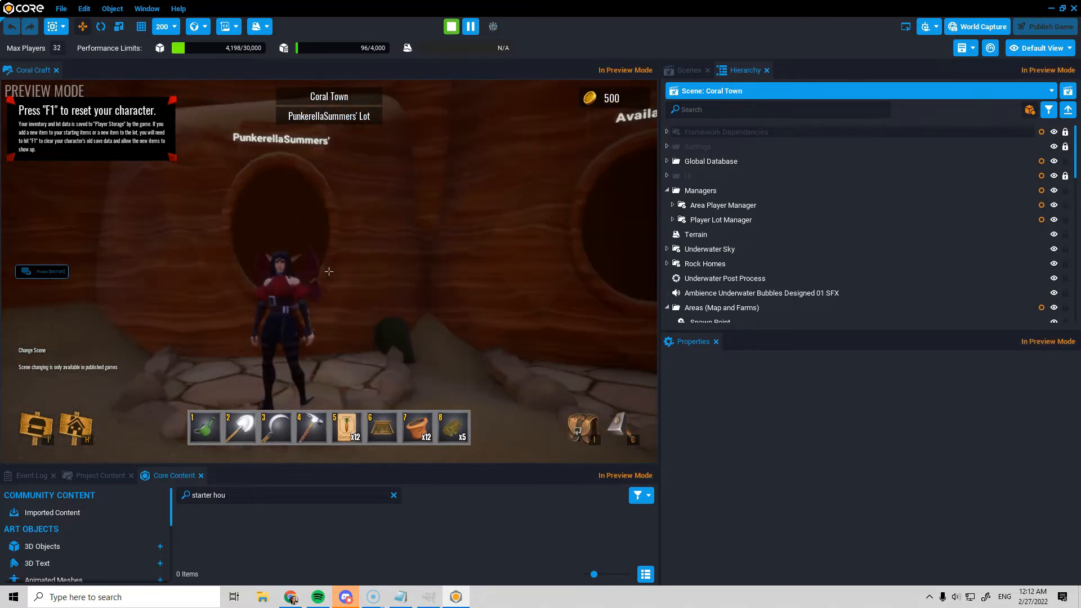
key("w")
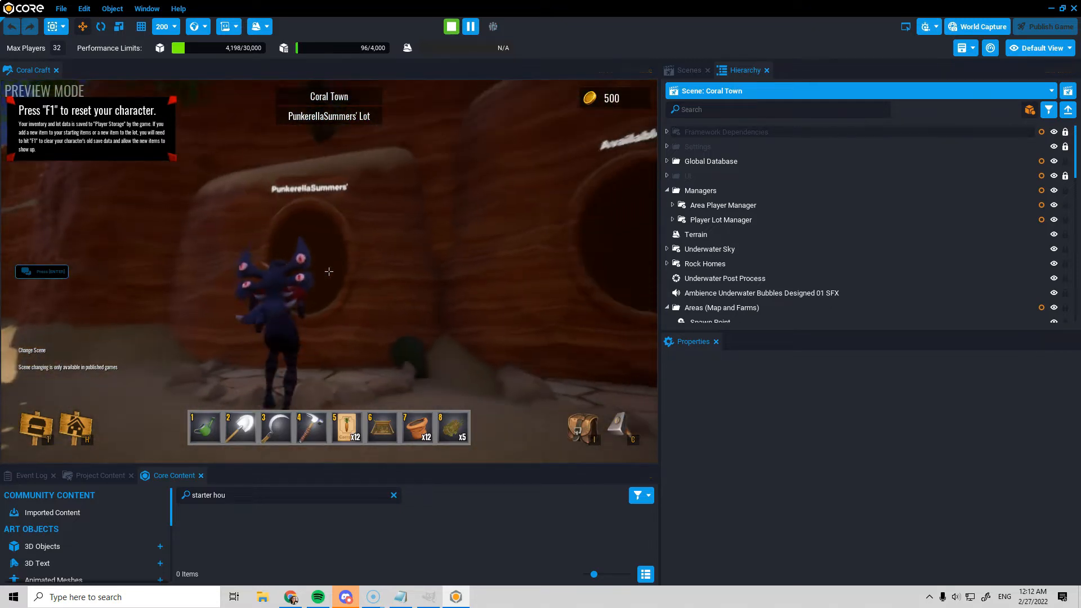
key("s")
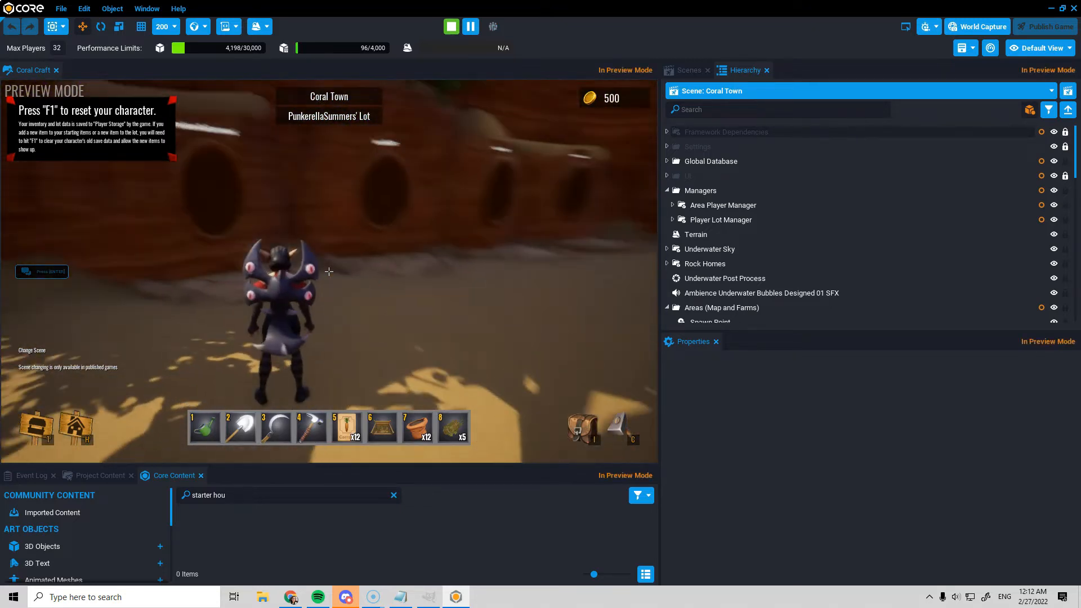
key("w")
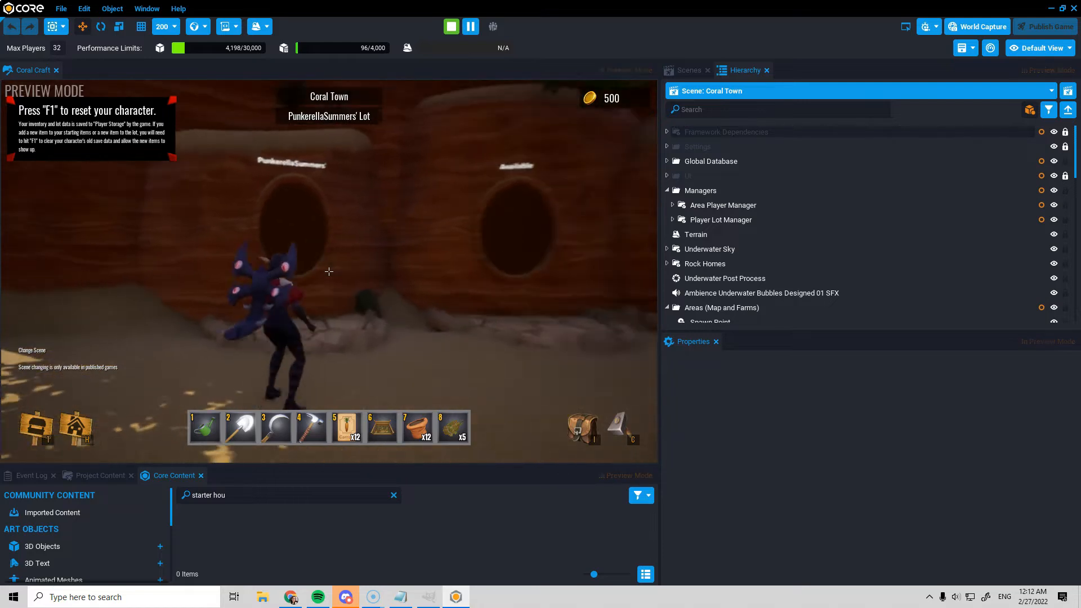
key("w")
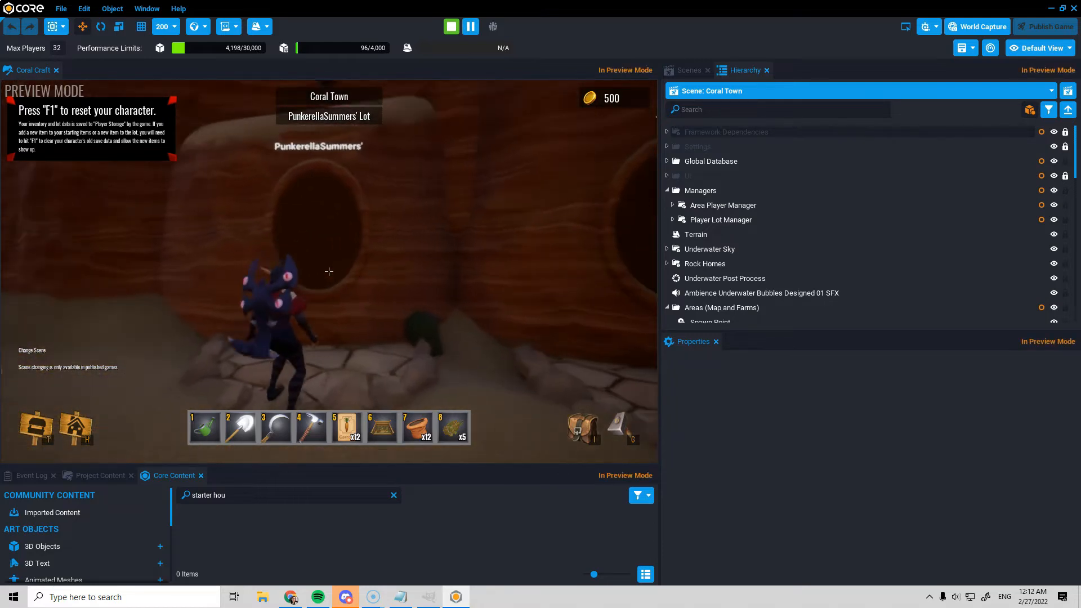
key("w")
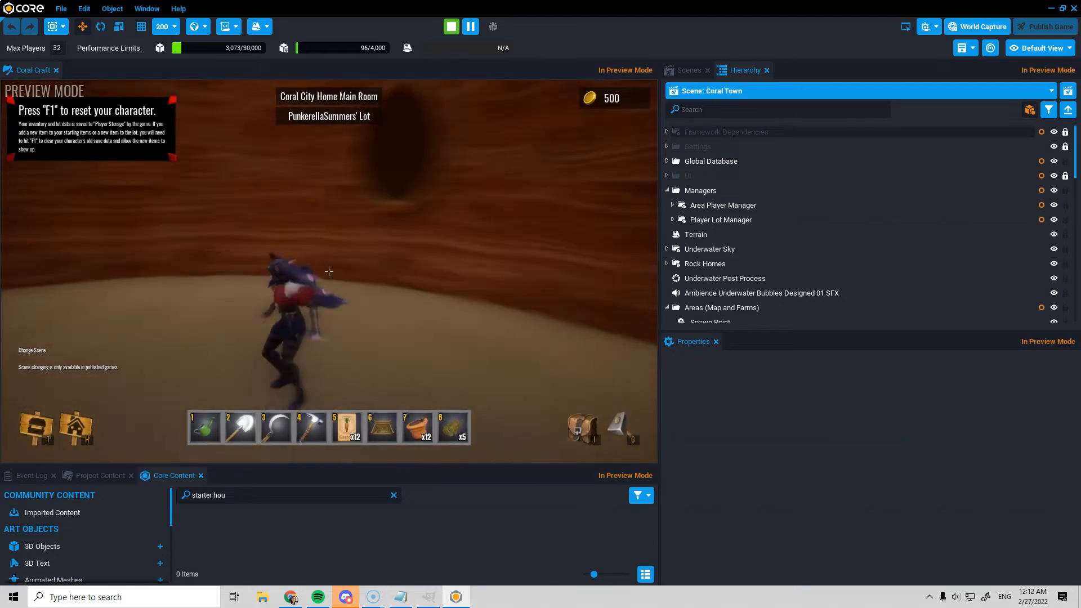
Walk the character out of the Coral City home's main room back into Coral Town and end the preview
key("w")
key("w")
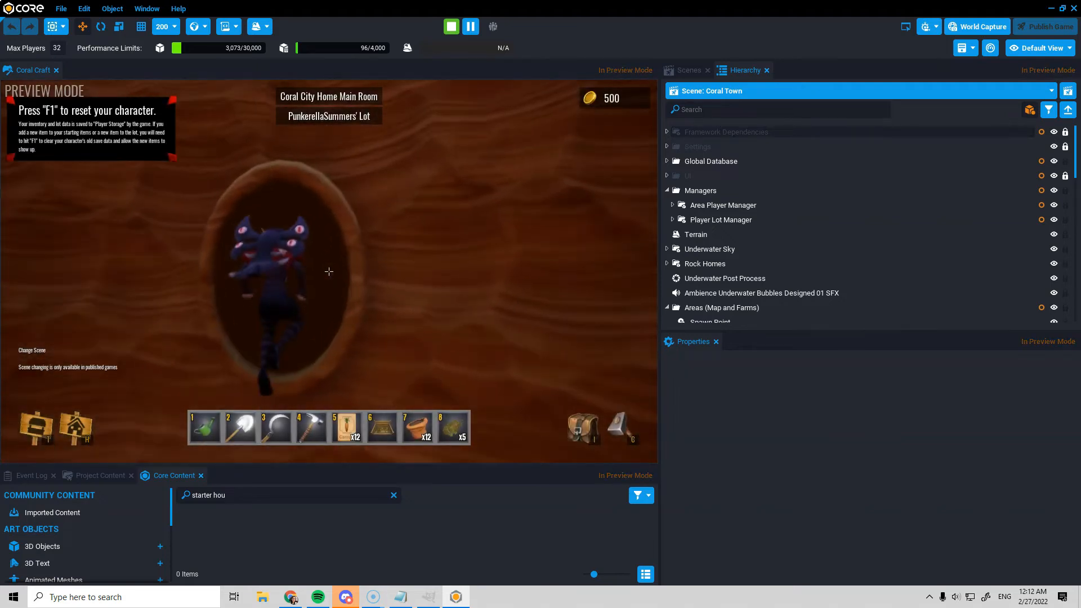
key("w")
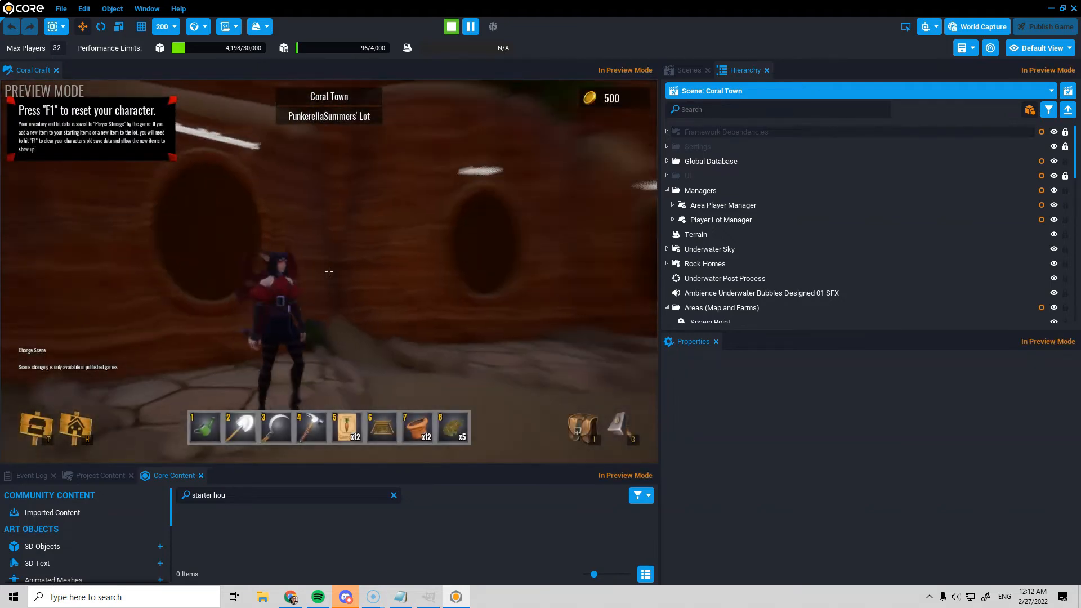
key("w")
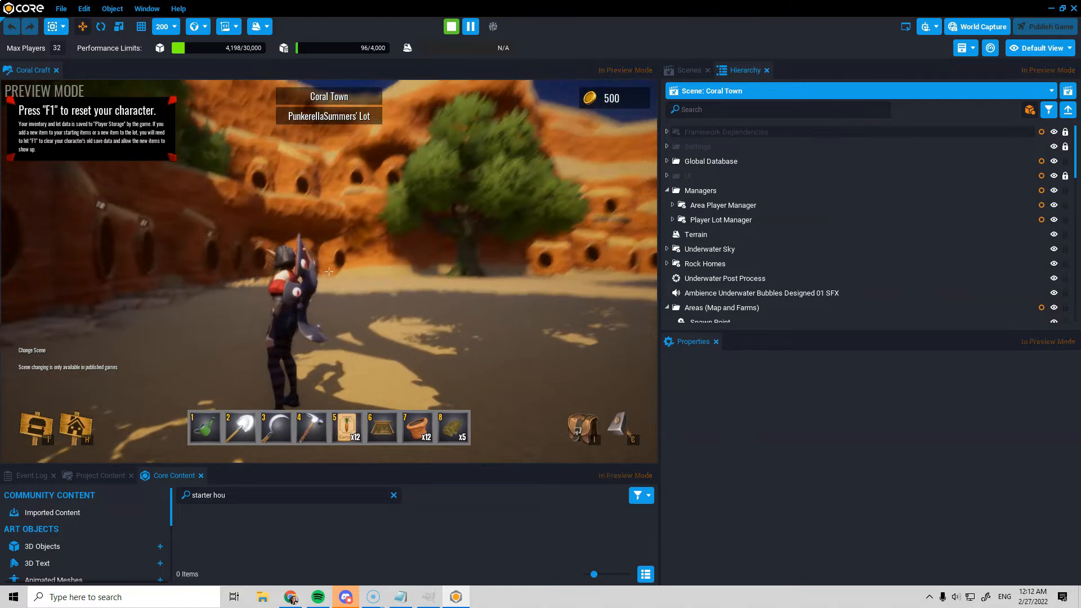
key("w")
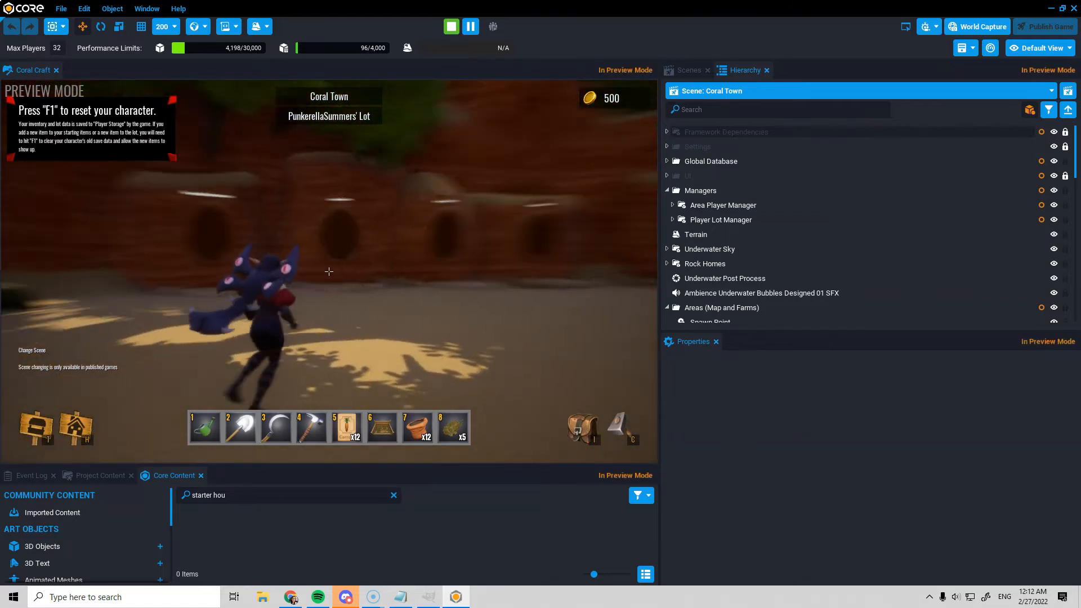
key("=")
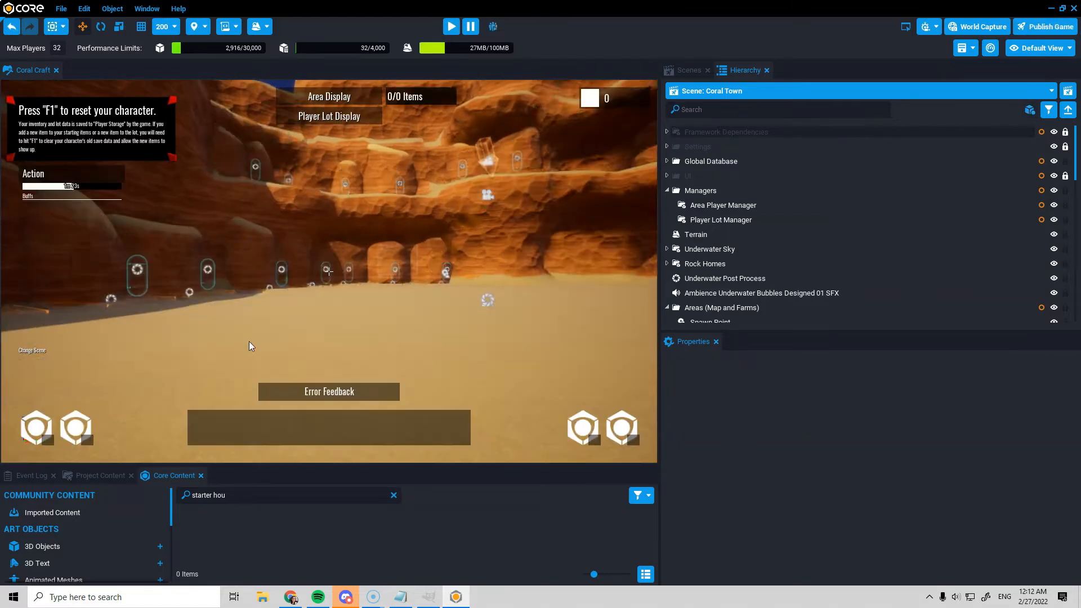
Collapse the Managers folder and rename the Areas (Map and Farms) folder as Areas (Maps)
left_click(668, 191)
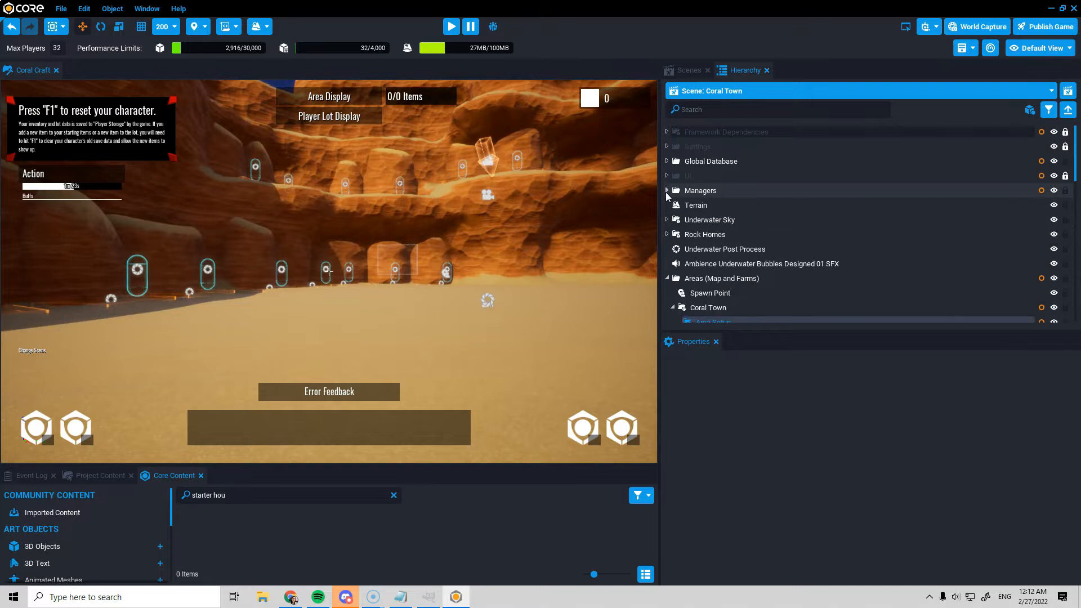
left_click(668, 278)
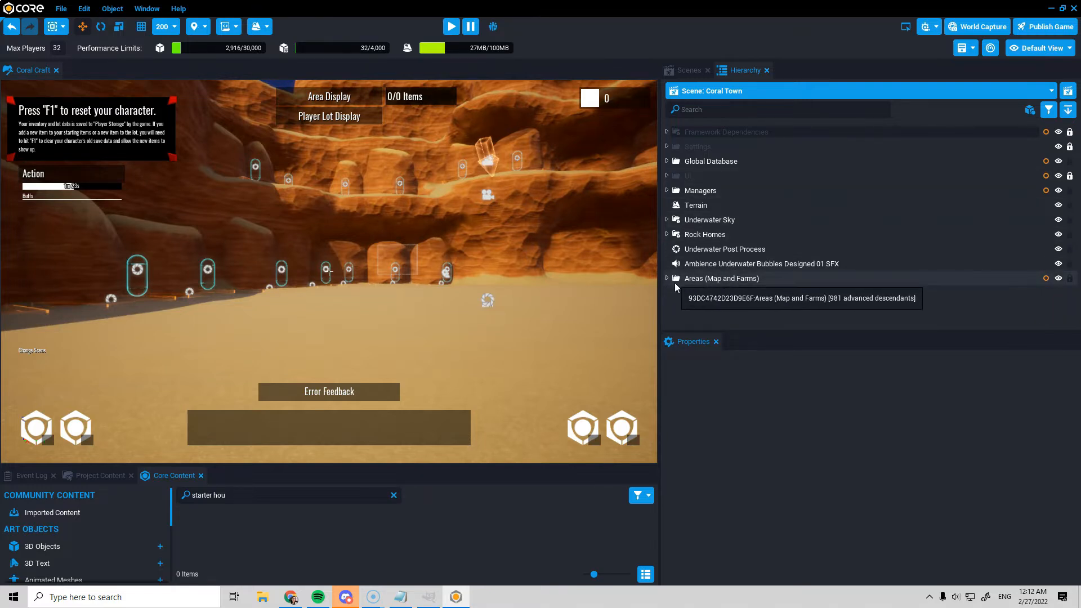
left_click(666, 279)
right_click(741, 281)
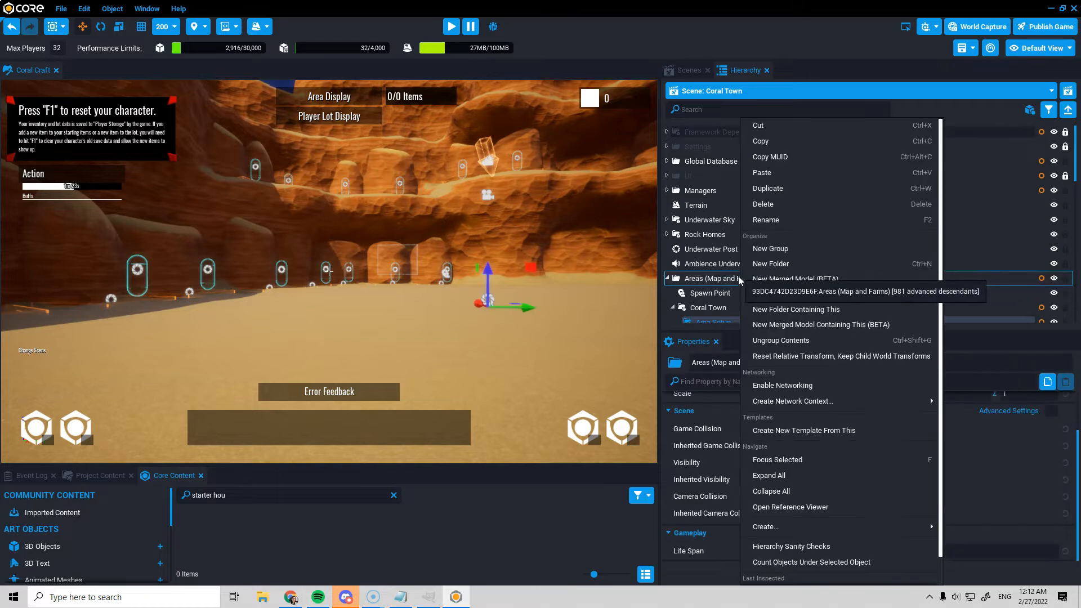
left_click(777, 223)
left_click_drag(723, 278, 756, 278)
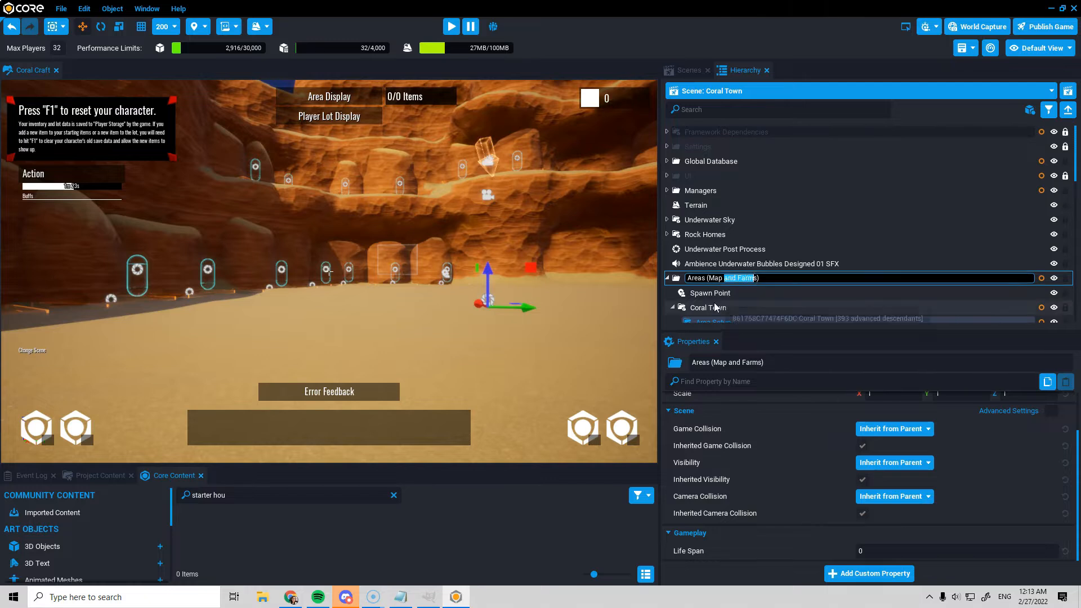
key("BackSpace")
key("Return")
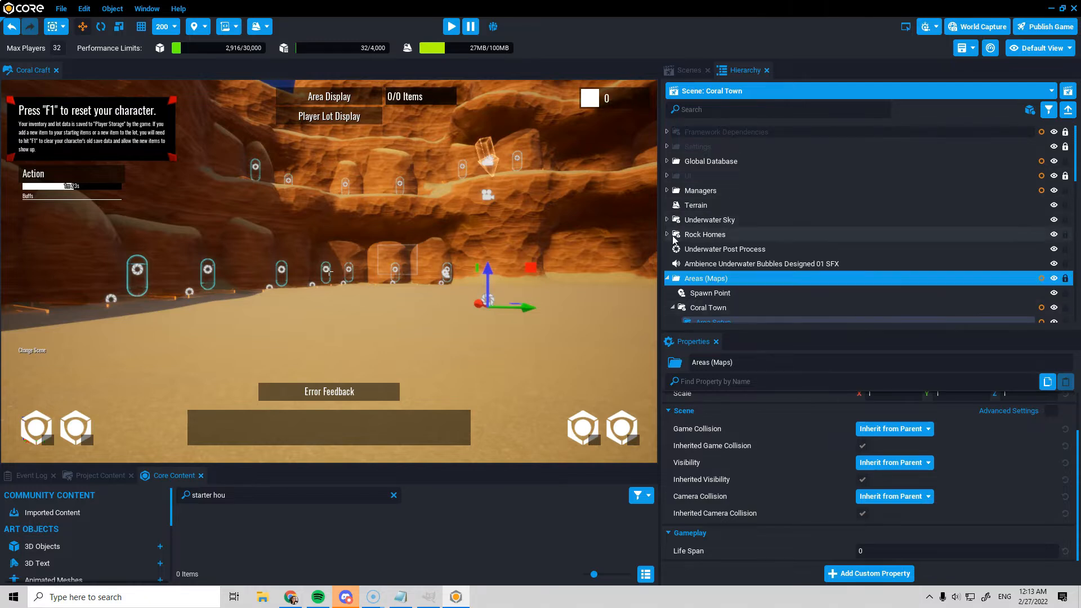
Open the PerPlaceableLimits data table from the Global Database's Placeables folder to examine its ids and maximum amounts
left_click(668, 278)
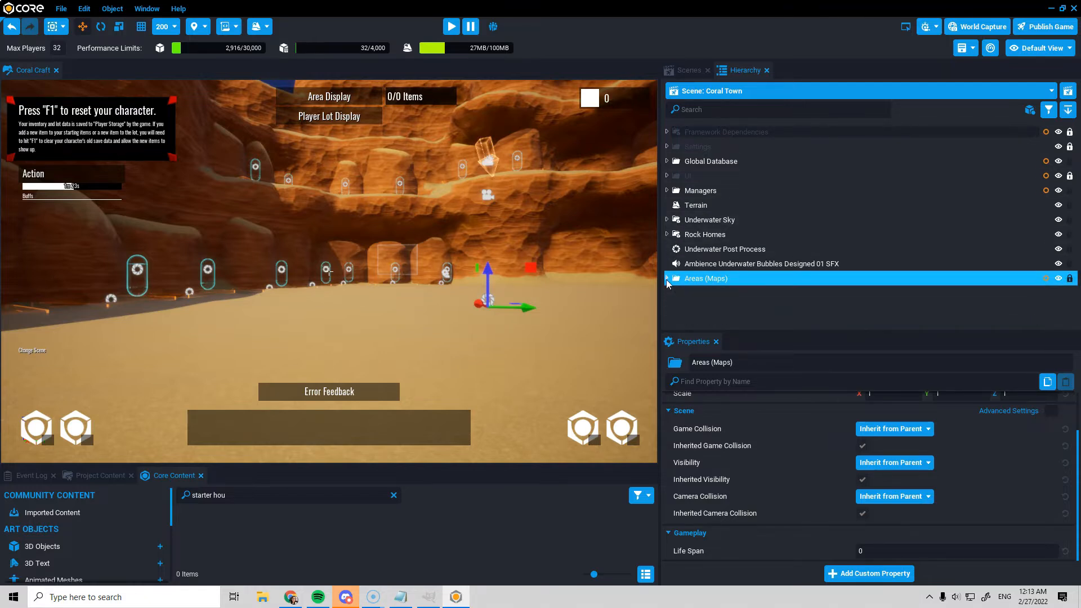
left_click(668, 161)
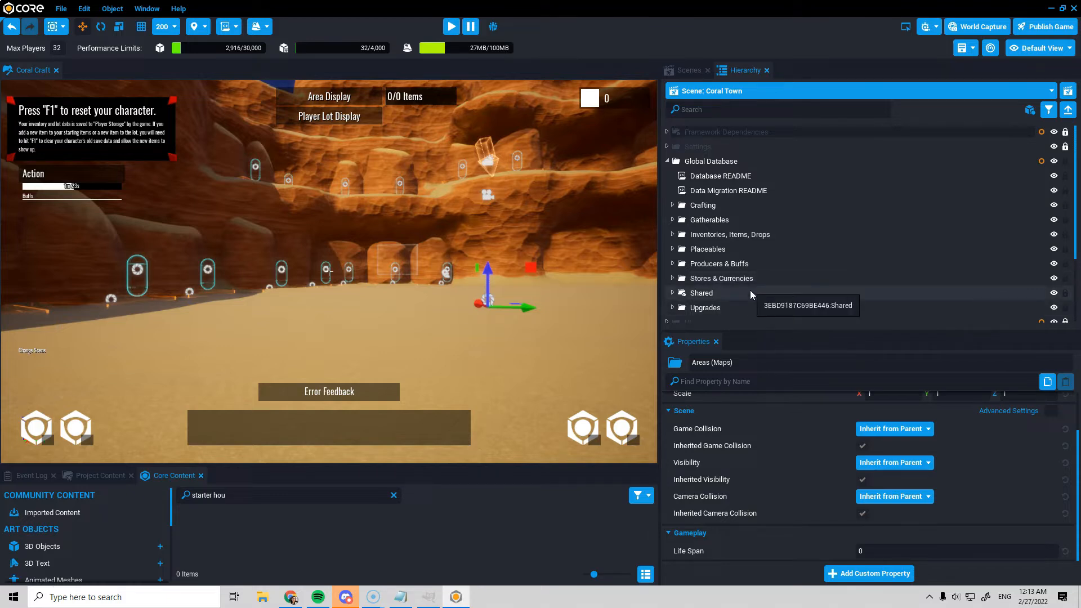
left_click(672, 249)
left_click(726, 263)
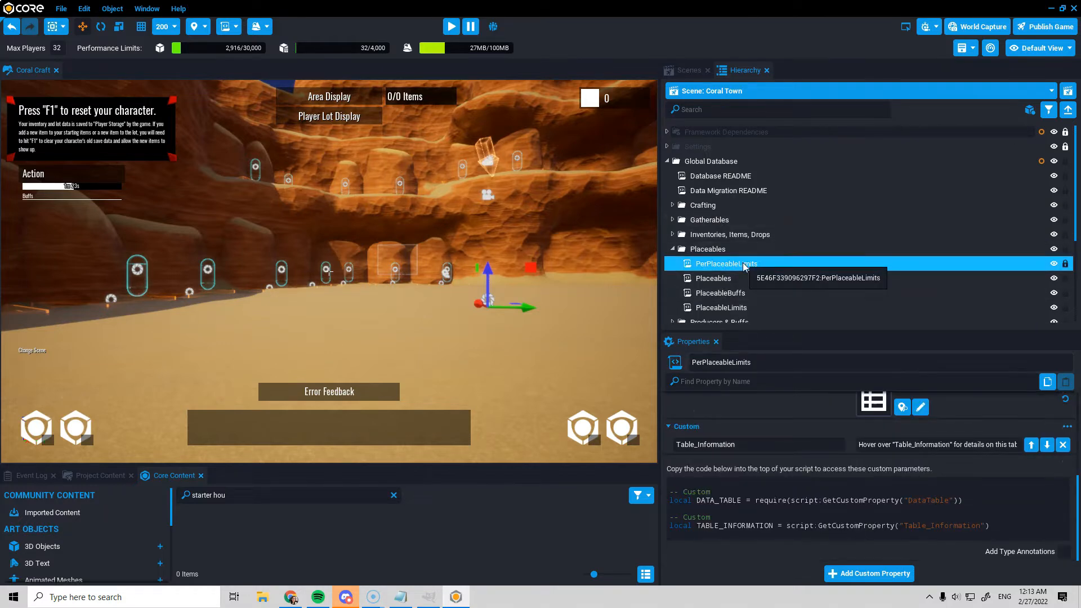
left_click(920, 406)
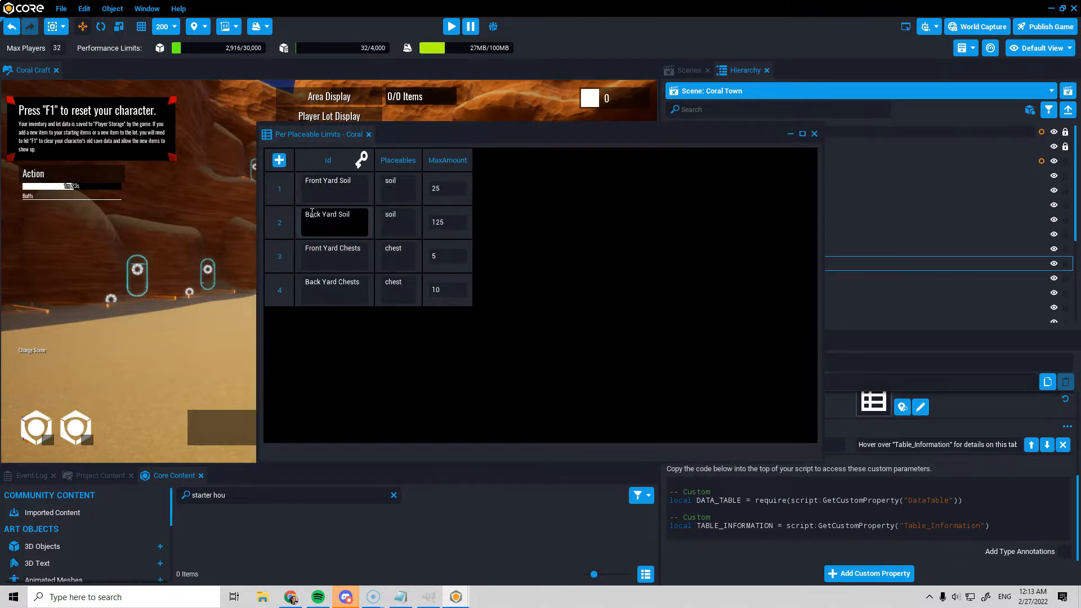
left_click_drag(592, 141, 445, 136)
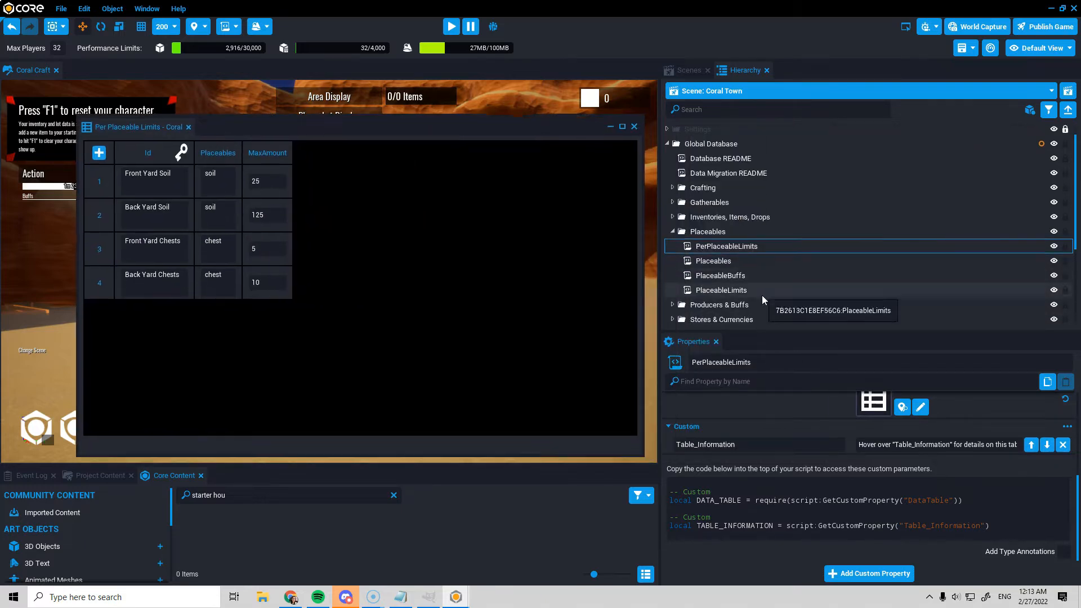
Open the PlaceableLimits data table and close the Per Placeable Limits table after comparing the two
double_click(761, 294)
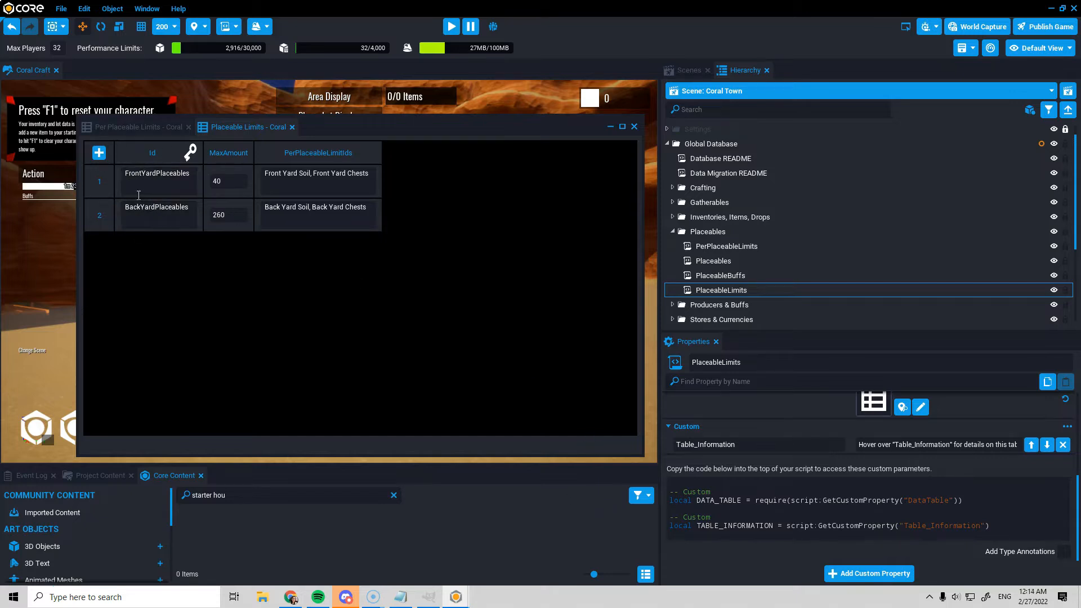
left_click(144, 127)
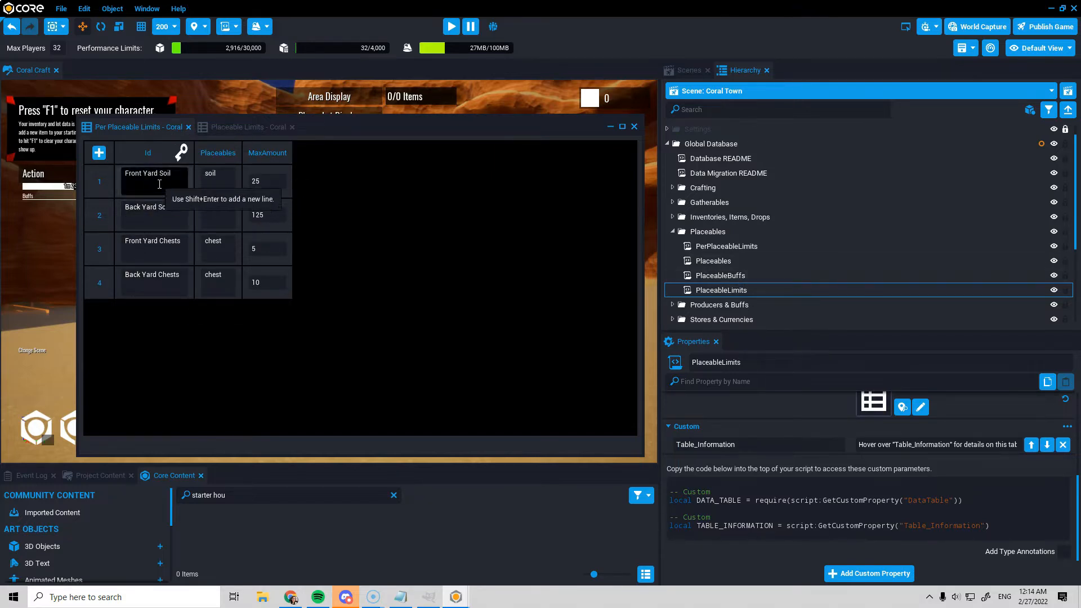
left_click(189, 127)
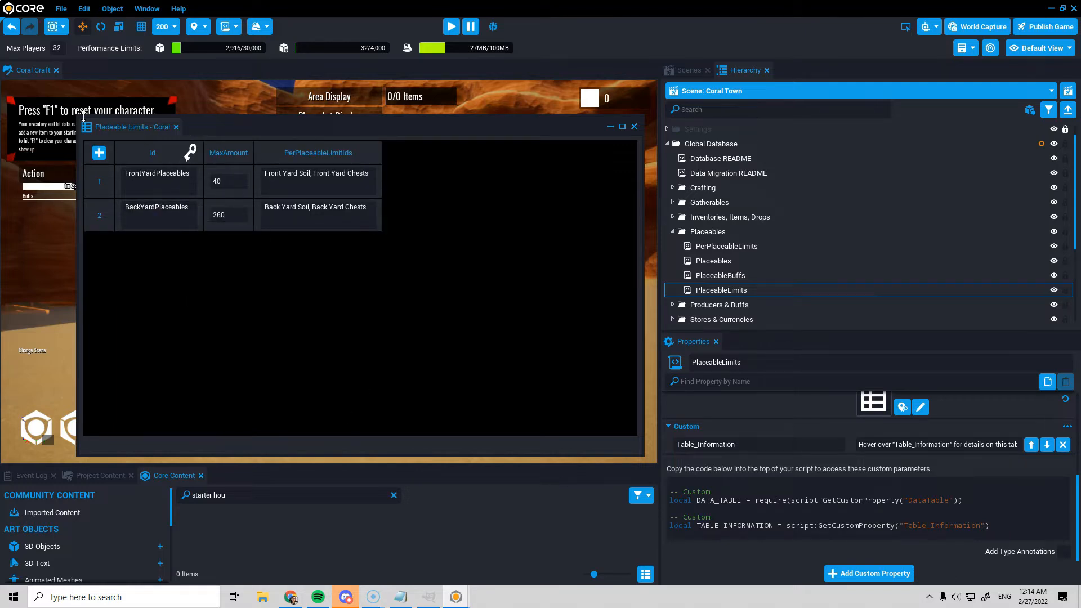
Set the Placeable Limits row Ids to HouseEntrancePlaceables and MainRoomPlaceables, copying both keys from the lot notes in Notepad
left_click(403, 603)
left_click_drag(215, 44, 572, 77)
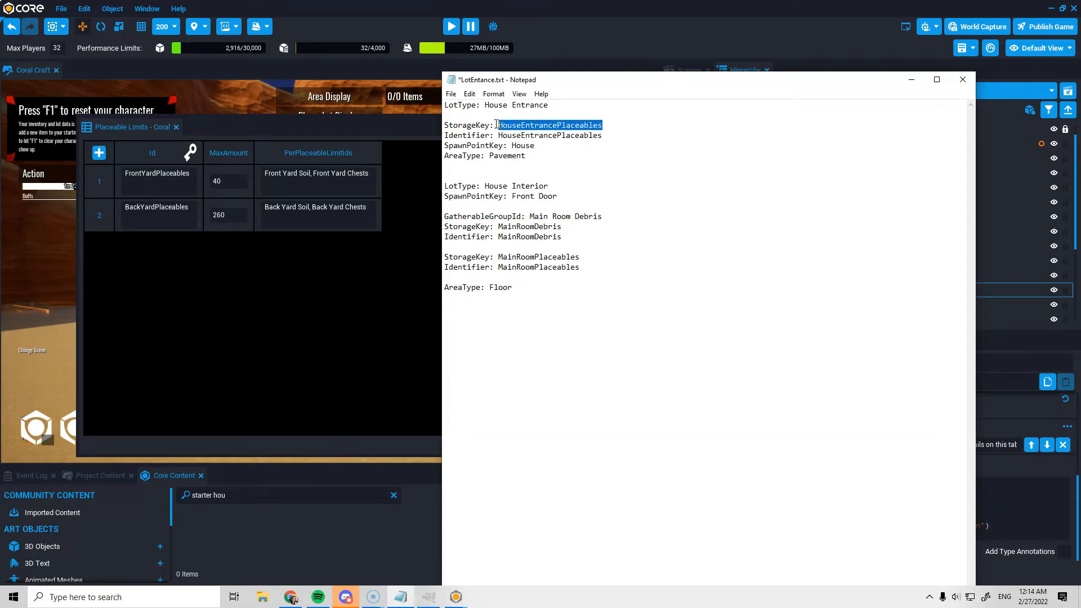
double_click(194, 179)
type("HouseEntrancePlaceables")
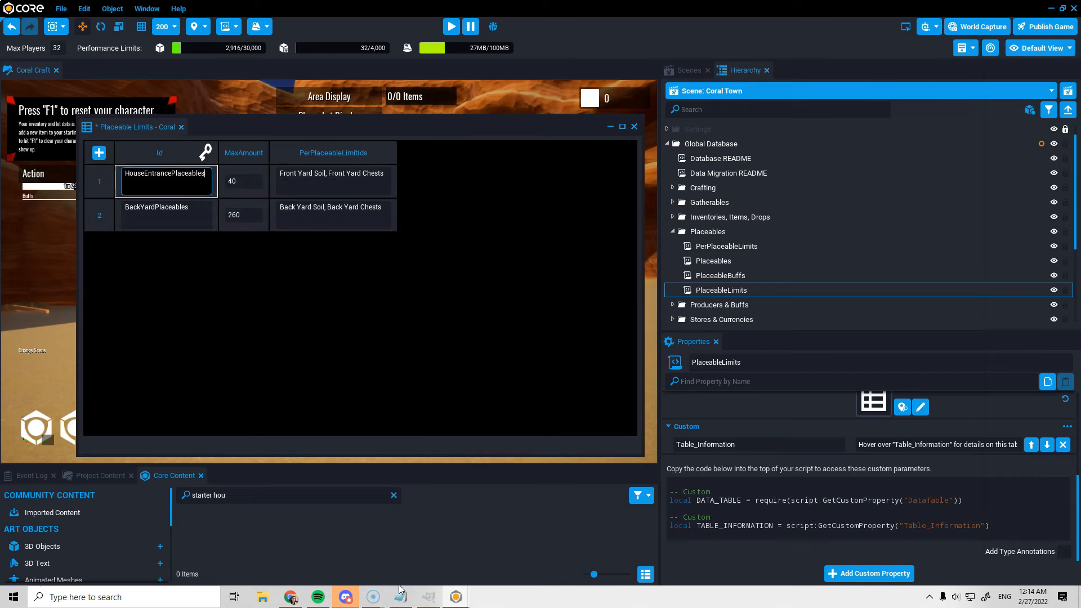
left_click(401, 598)
left_click_drag(444, 267, 520, 267)
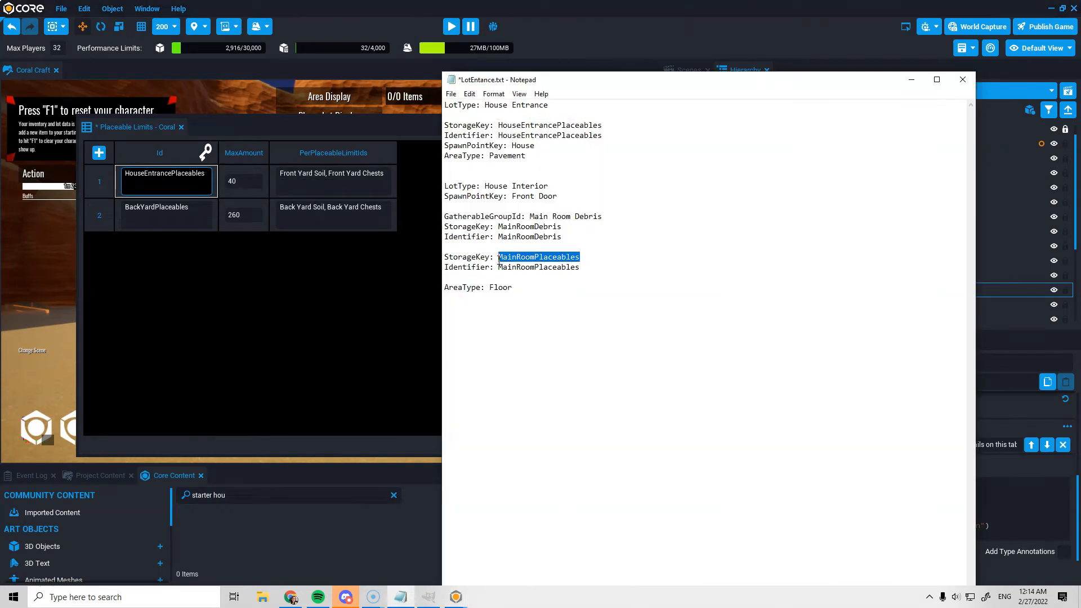
double_click(197, 205)
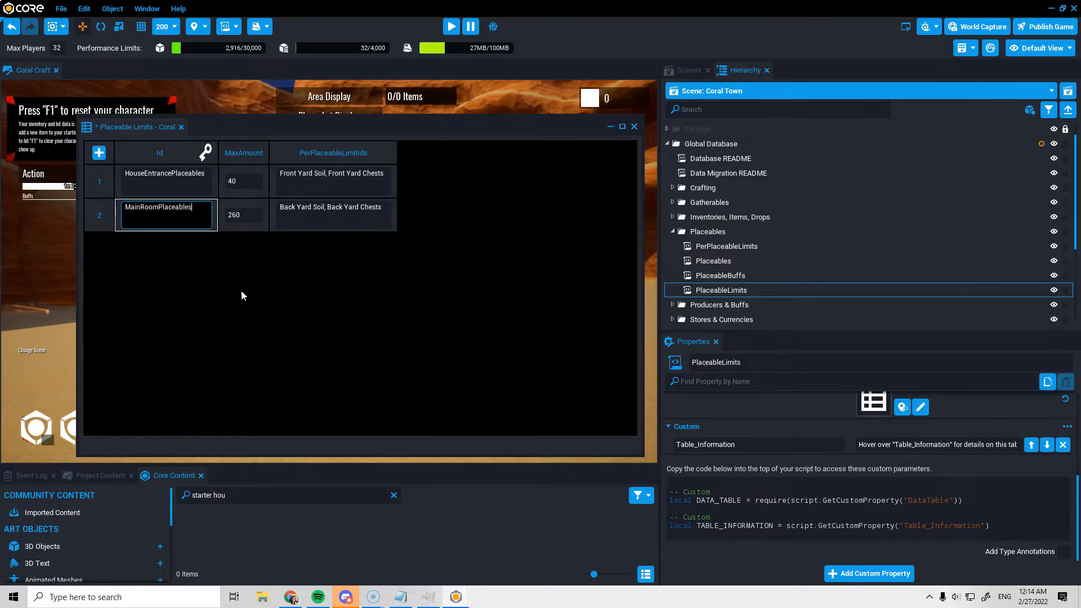
Confirm the MainRoomPlaceables Id and check that row's PerPlaceableLimitIds entry
key("Return")
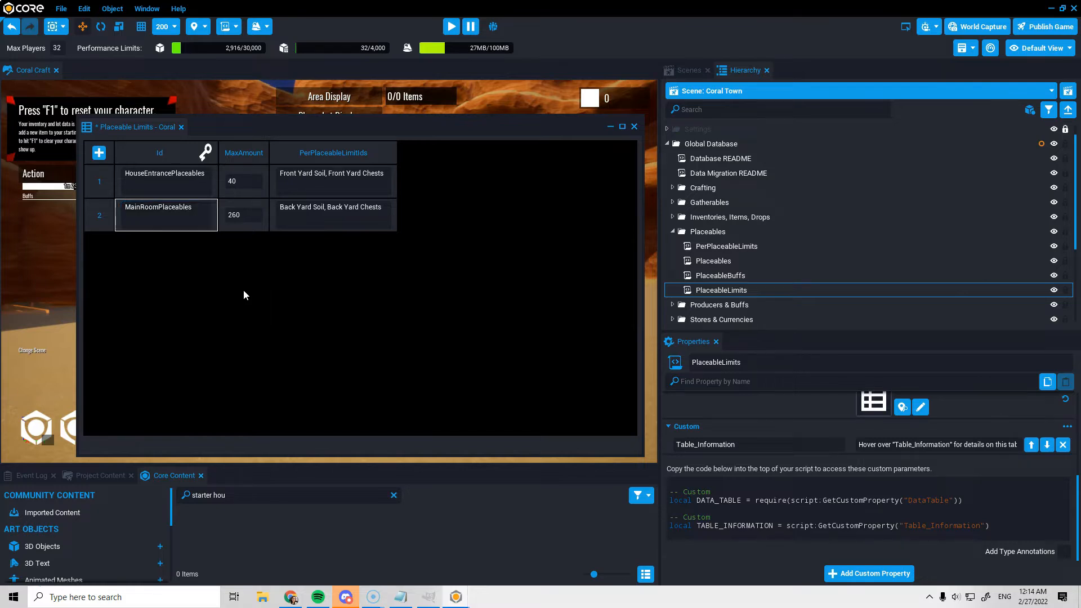
double_click(358, 212)
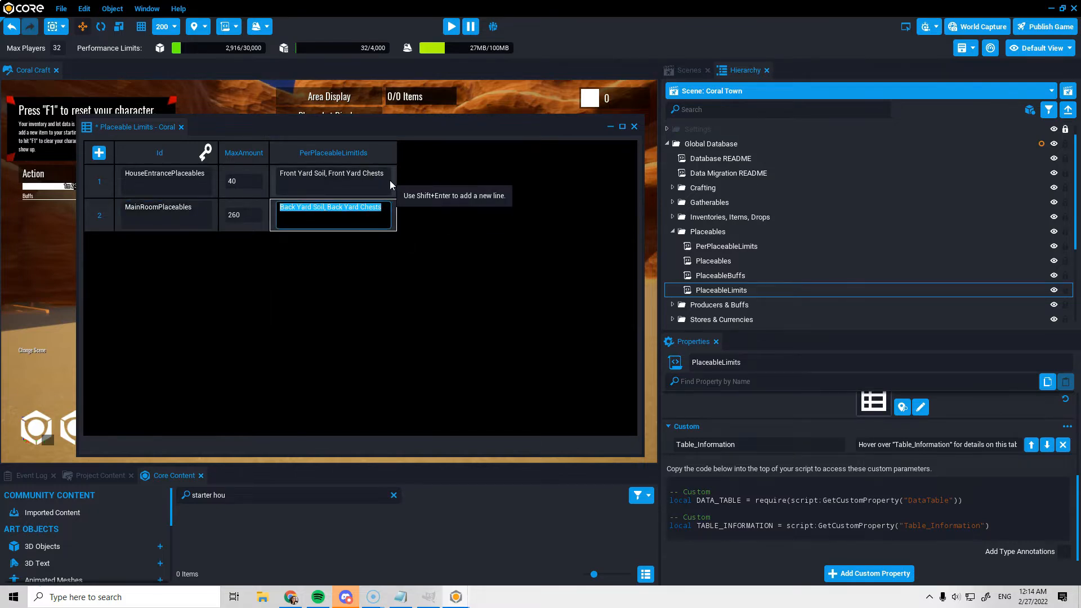
left_click(386, 222)
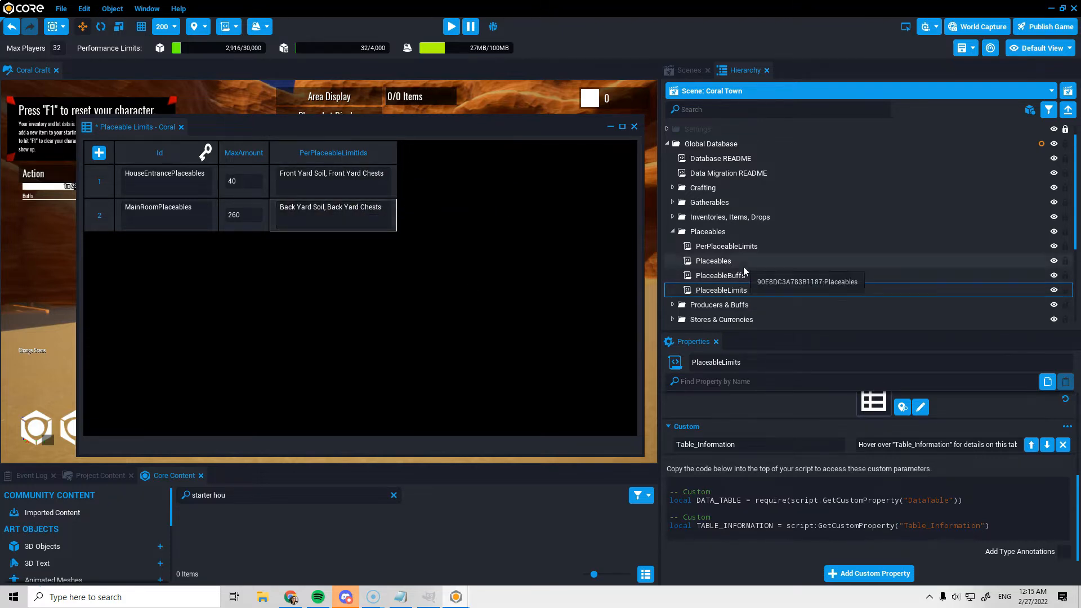
Reopen the PerPlaceableLimits data table and compare its Ids with the PerPlaceableLimitIds used in the Placeable Limits table
left_click(754, 247)
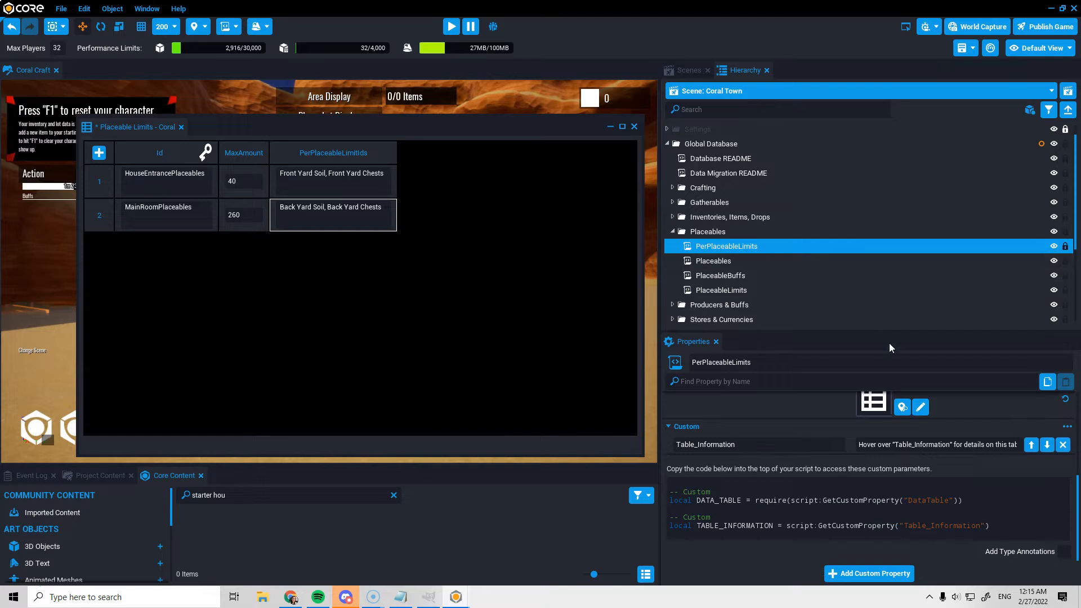
left_click(924, 407)
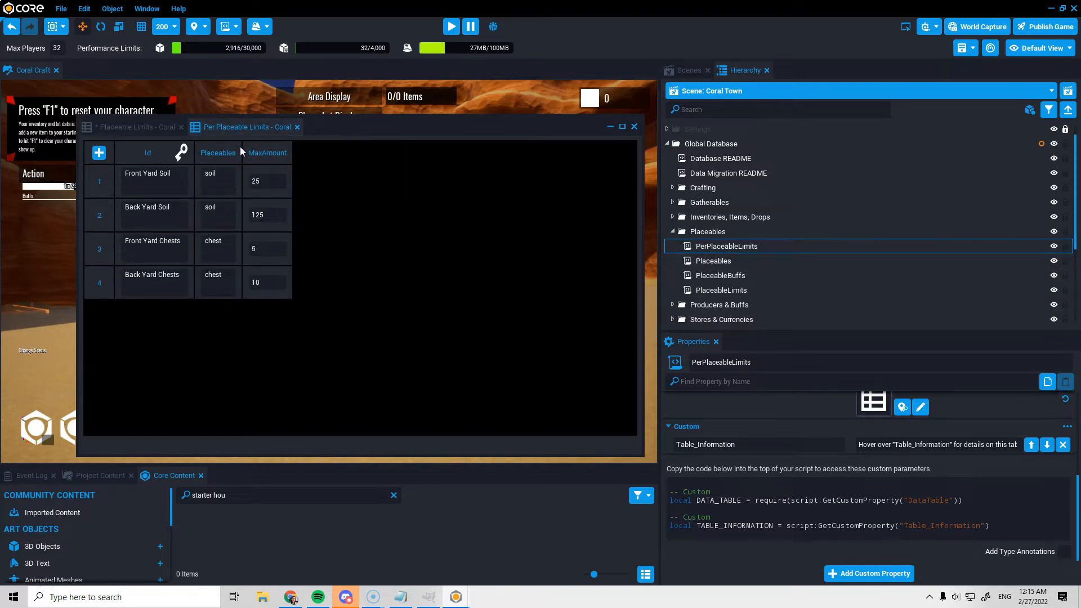
left_click(164, 177)
left_click(113, 127)
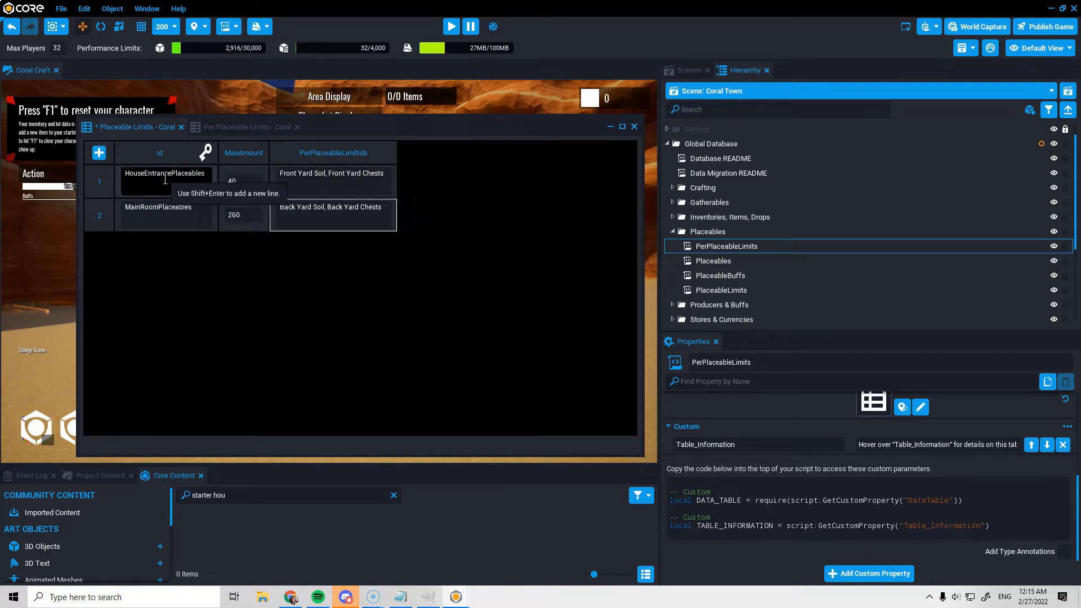
left_click(239, 127)
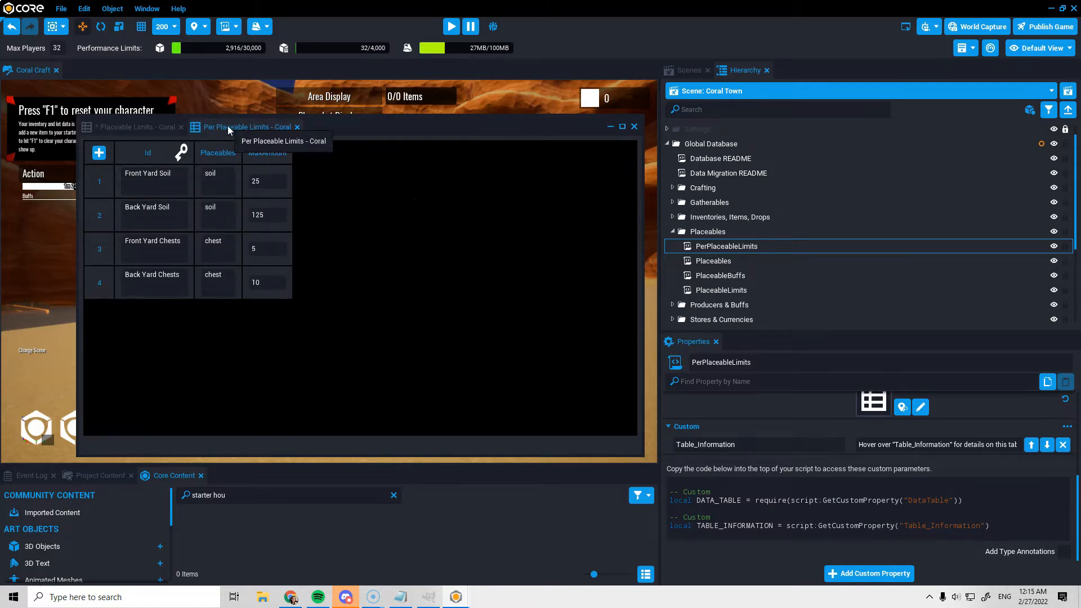
left_click(153, 124)
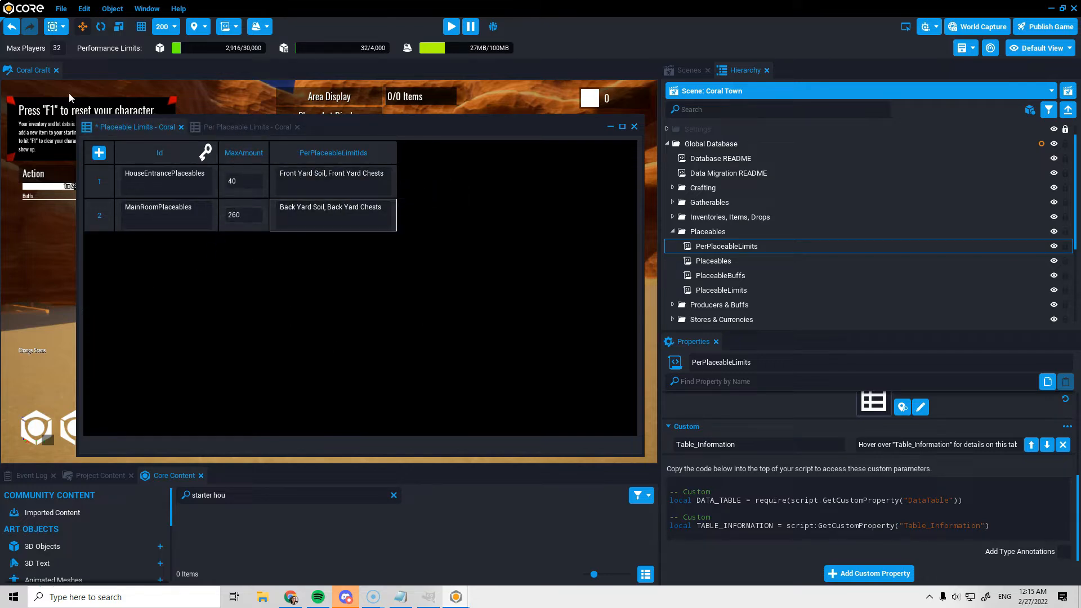
Save the Placeable Limits changes and close the data table window
left_click(60, 9)
left_click(100, 42)
left_click(634, 127)
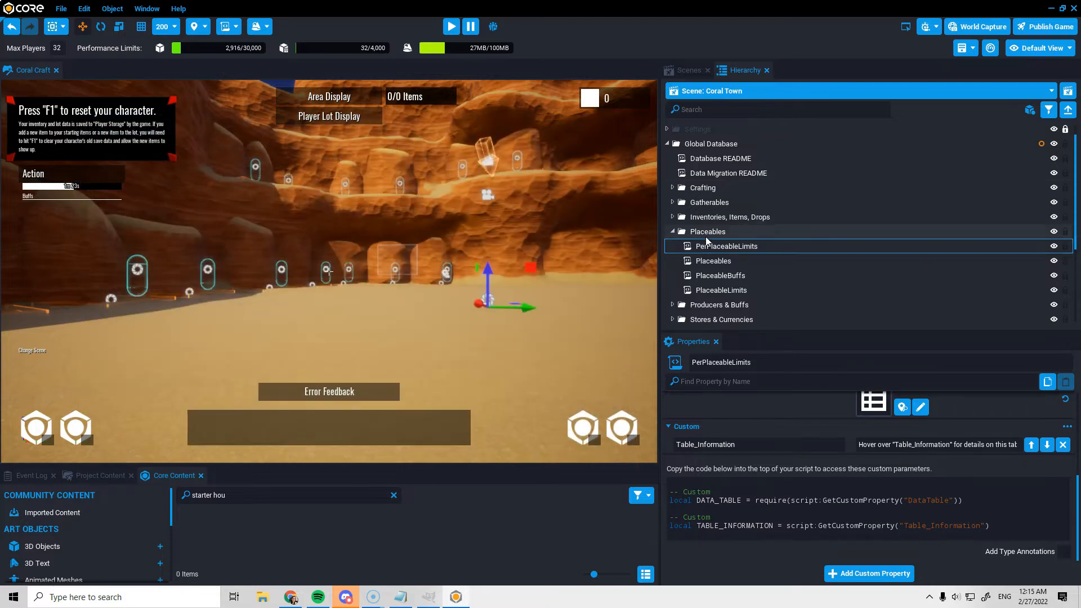
Expand the Gatherables folder and open the Gatherables data table to examine its debris and harvestable entries
left_click(673, 203)
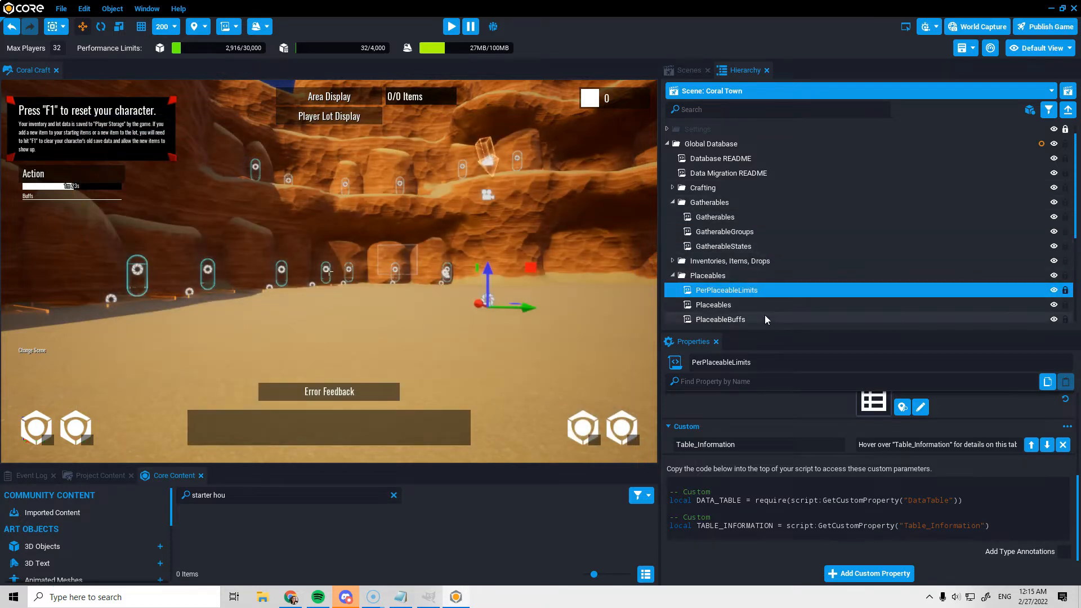
left_click(729, 232)
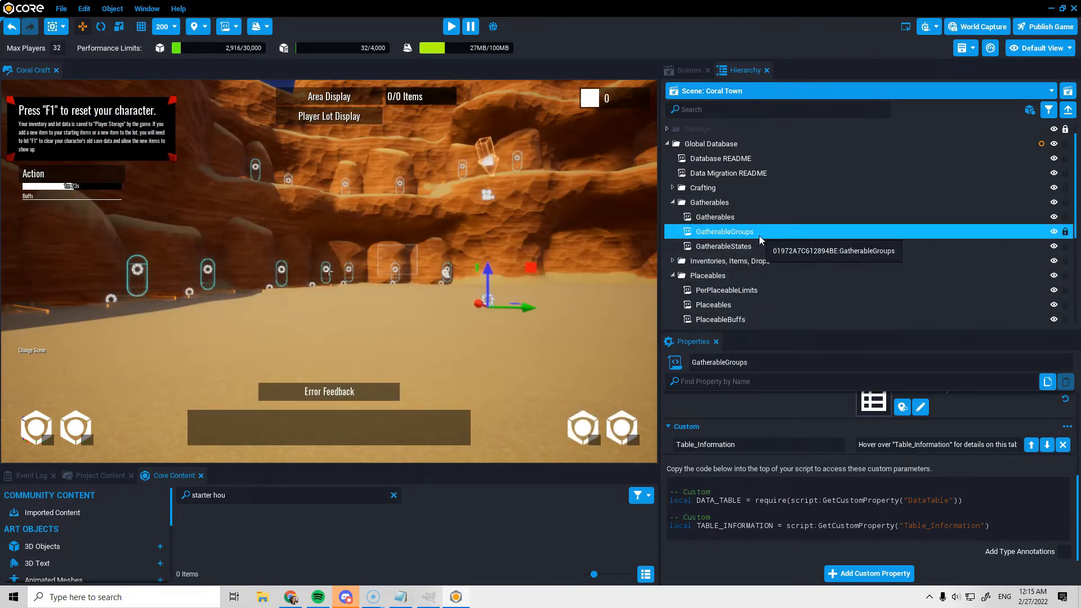
left_click(724, 218)
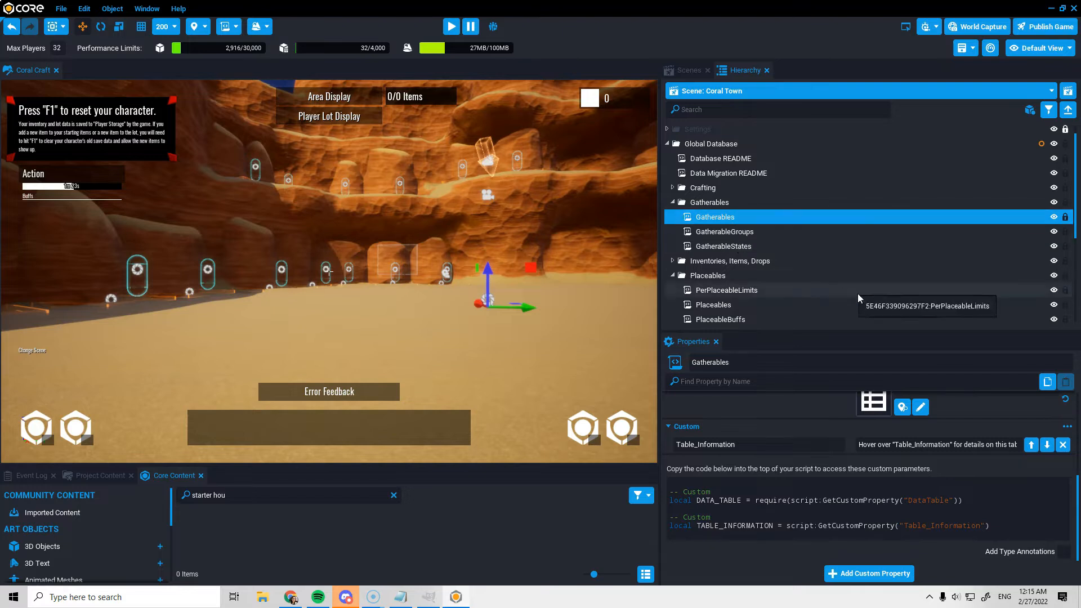
left_click(921, 407)
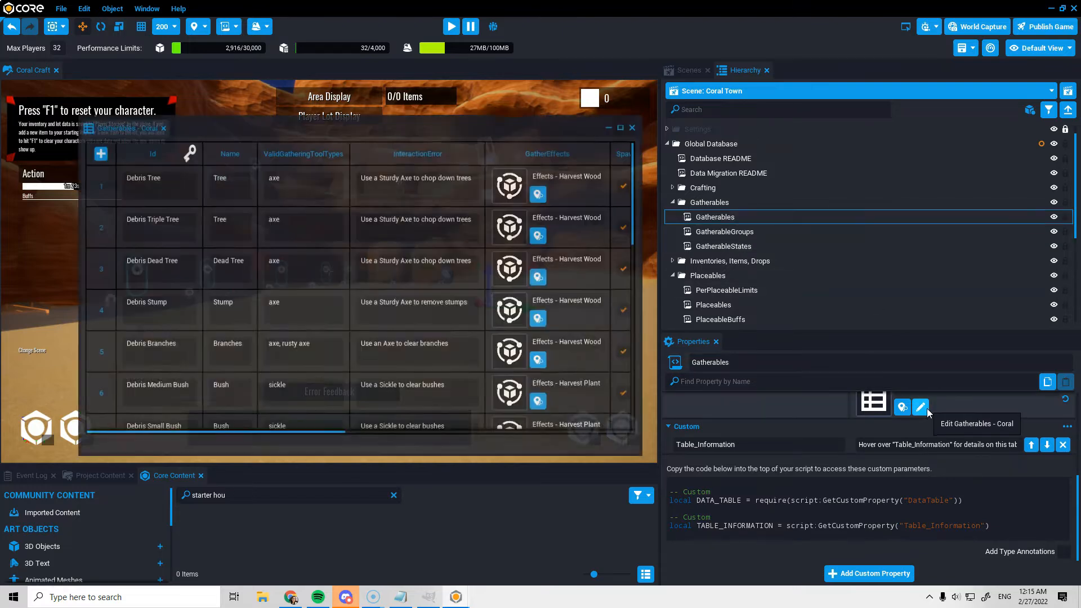
scroll(176, 238, "down", 2)
scroll(214, 302, "down", 2)
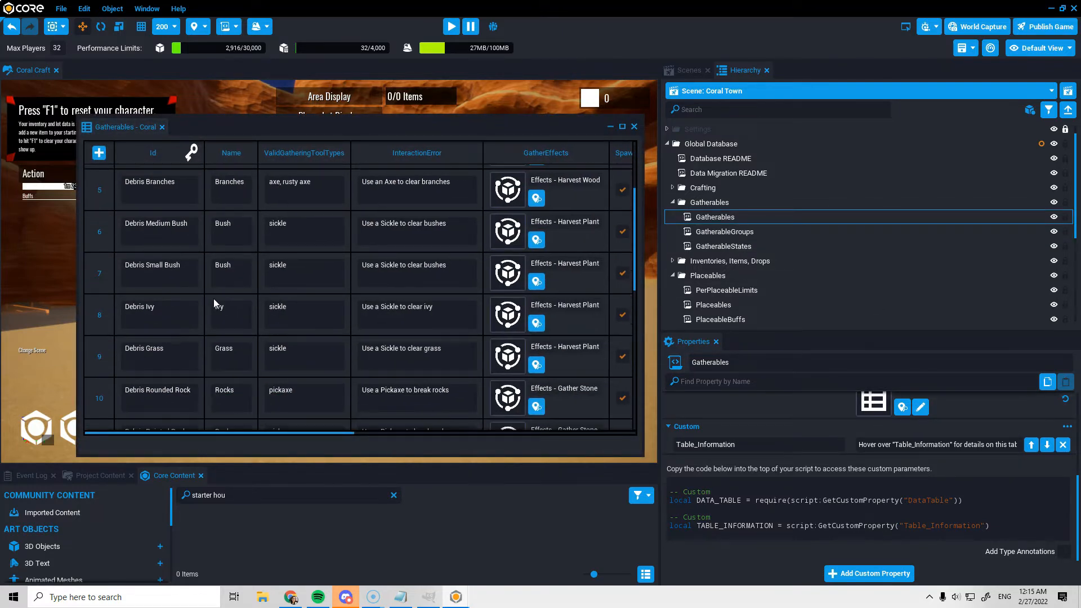
scroll(214, 353, "down", 3)
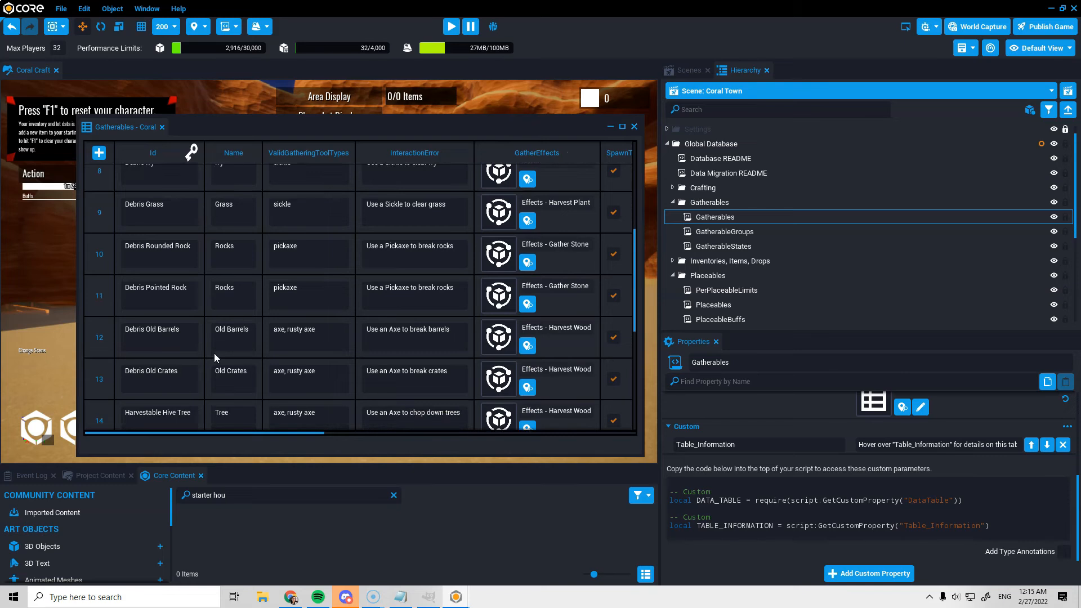
scroll(169, 296, "down", 2)
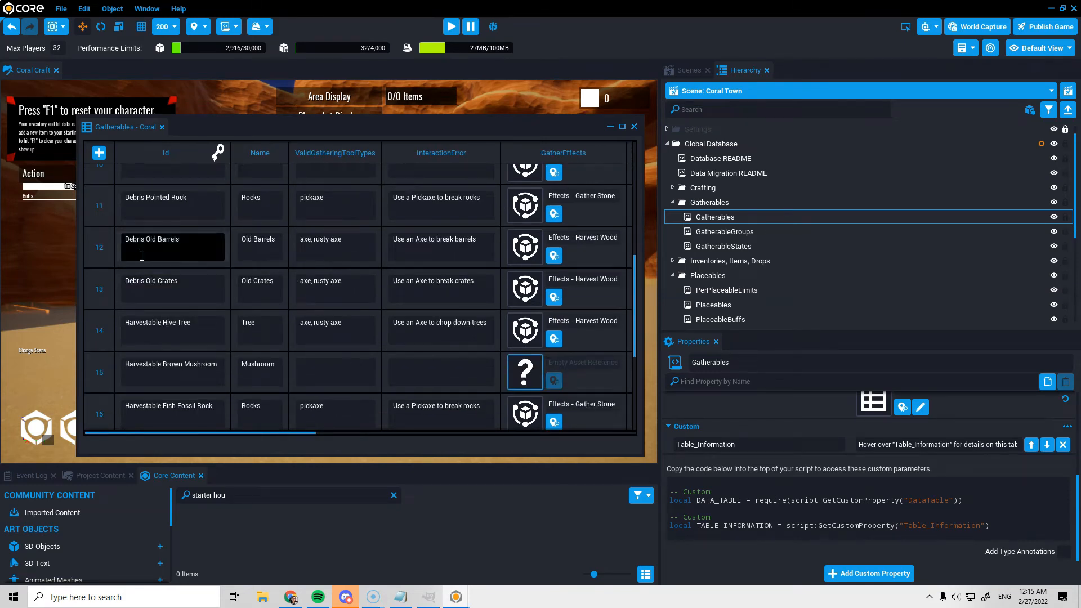
scroll(154, 314, "down", 2)
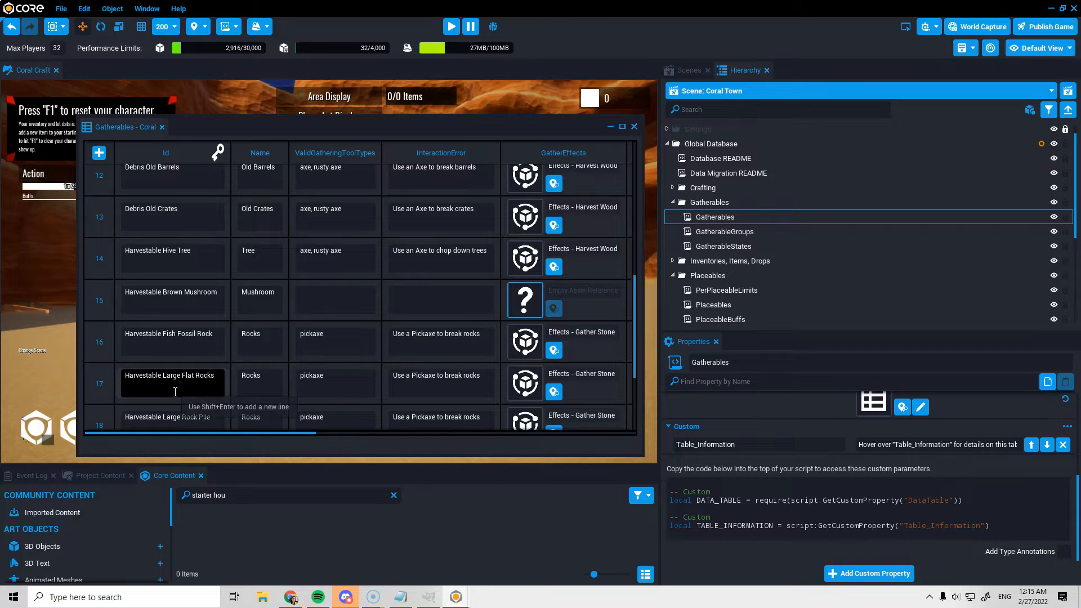
scroll(195, 288, "down", 3)
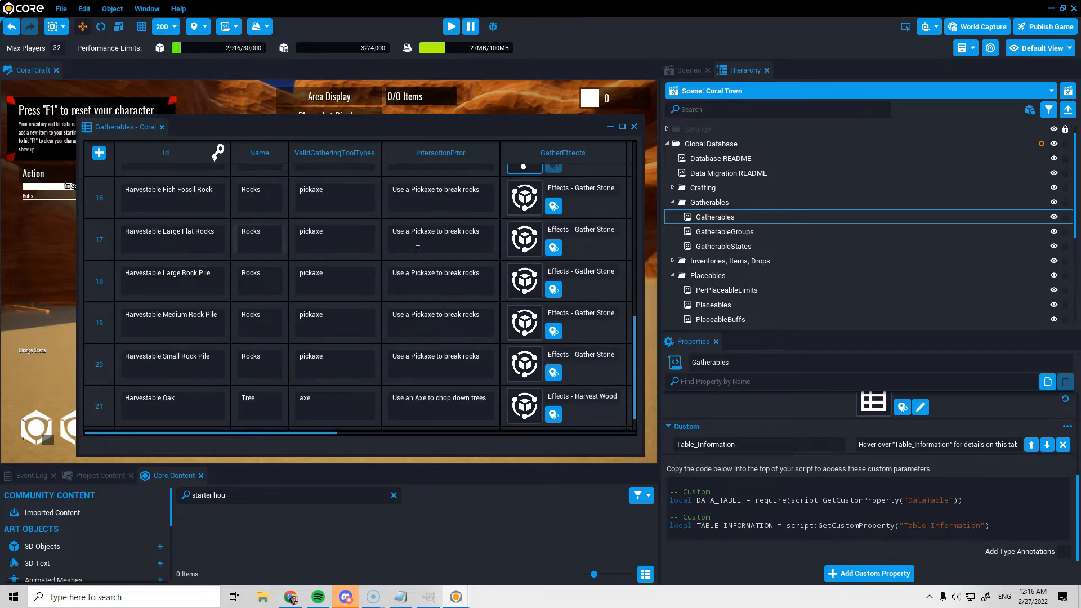
scroll(571, 196, "up", 2)
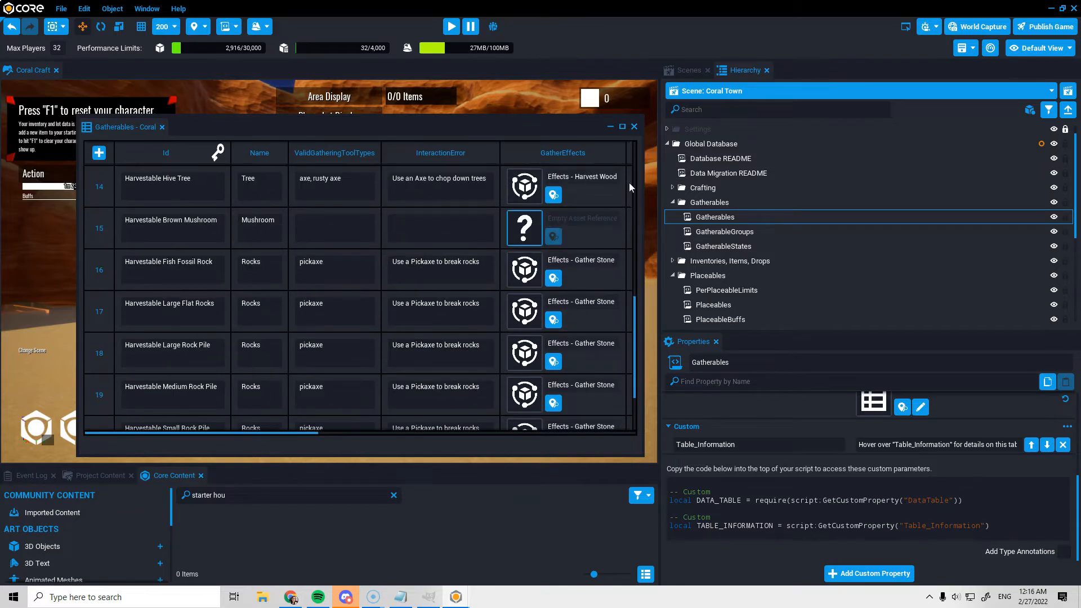
Open the GatherableStates data table and compare its Ids and state assets with the Gatherables table
left_click(715, 247)
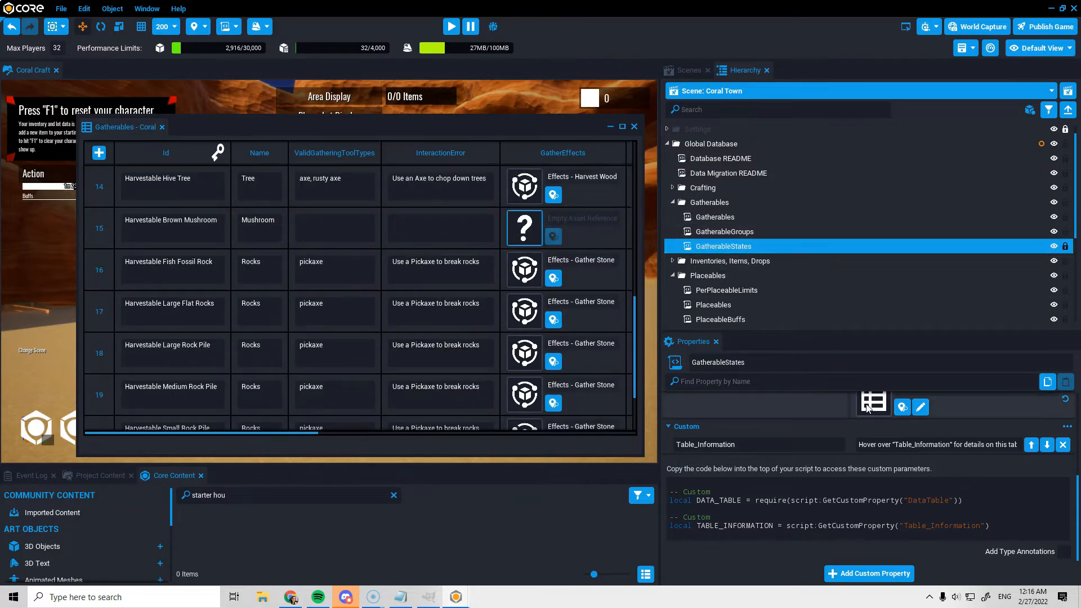
left_click(918, 409)
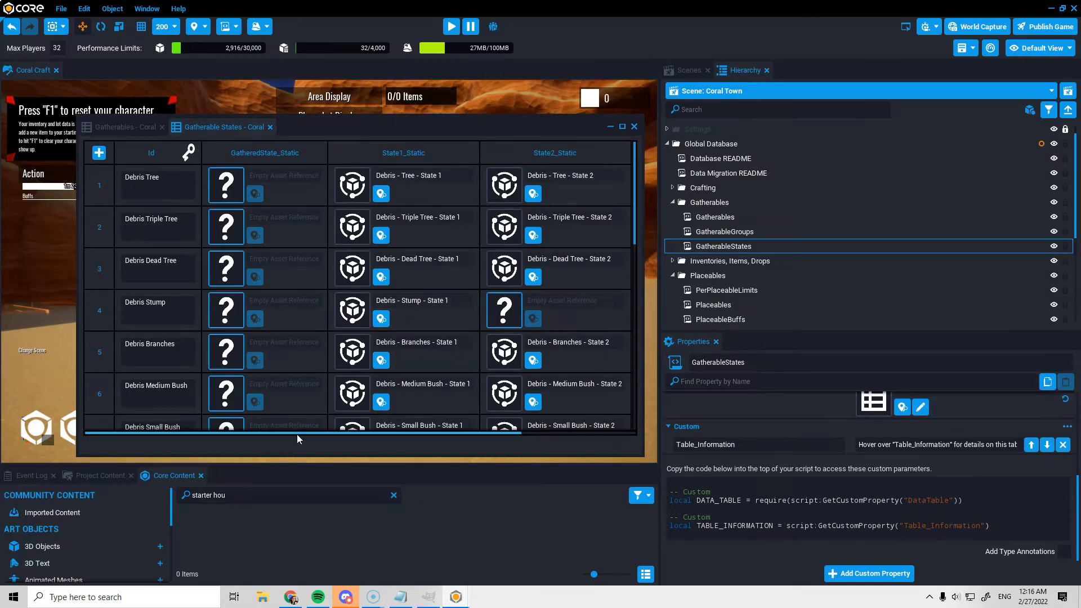
left_click_drag(297, 434, 357, 436)
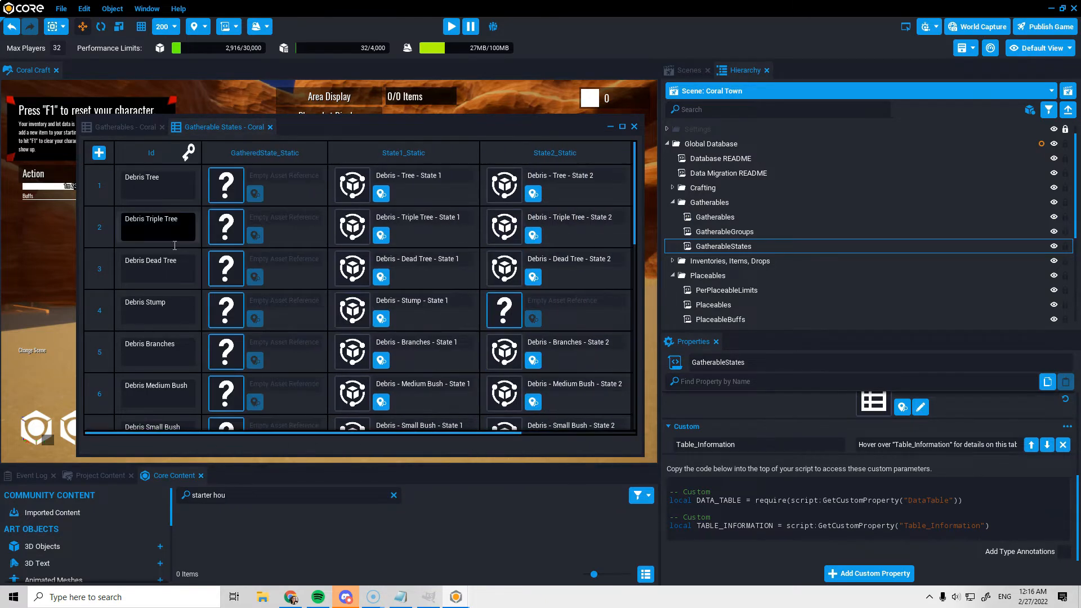
left_click(125, 126)
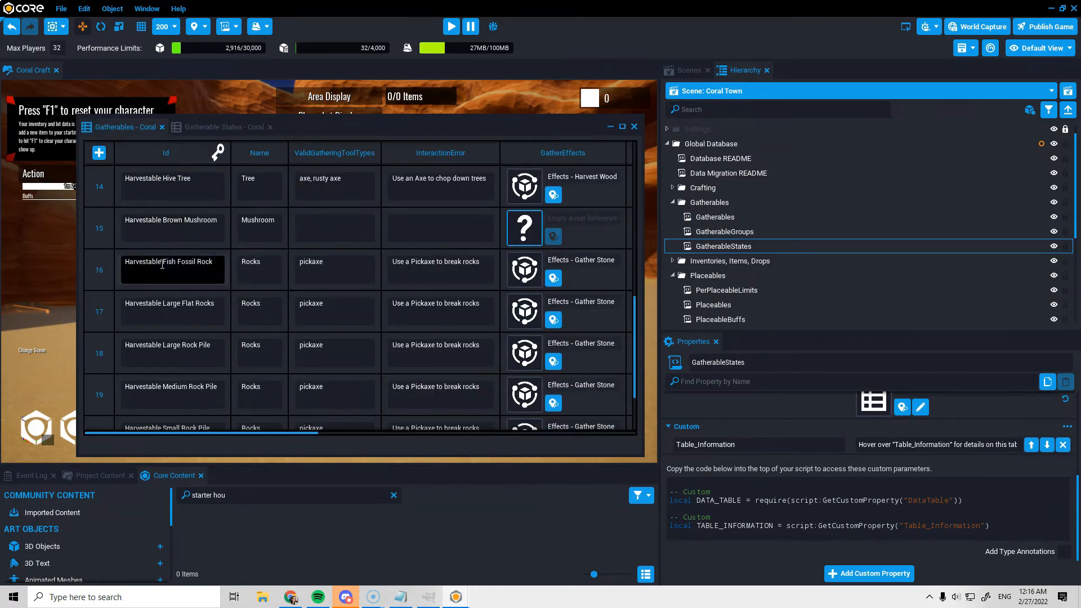
left_click(220, 127)
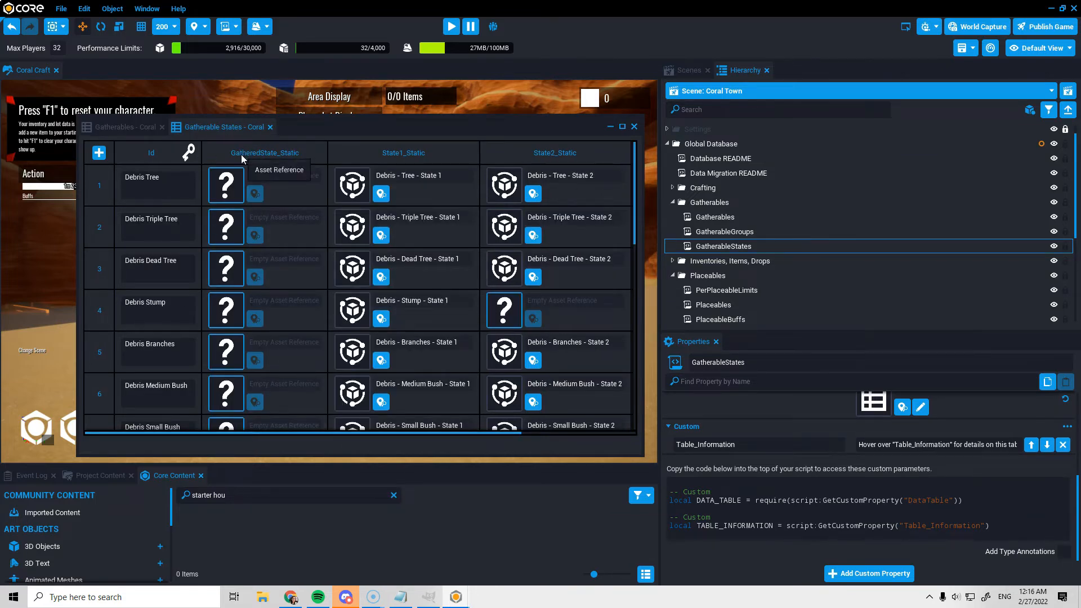
left_click_drag(391, 434, 300, 443)
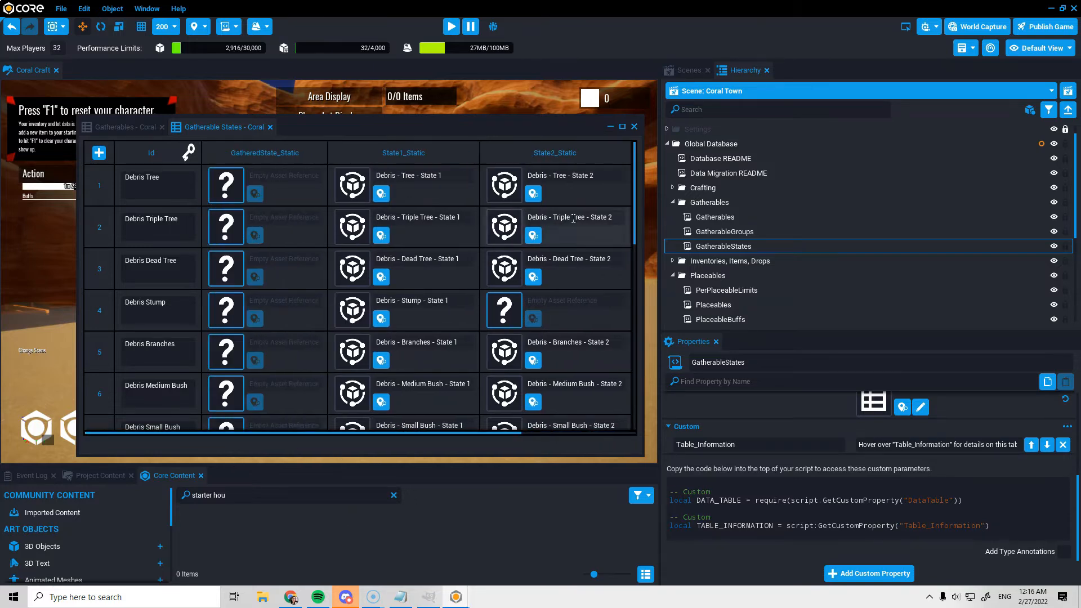
Open the GatherableGroups data table and examine its group Ids and static group assets
left_click(753, 231)
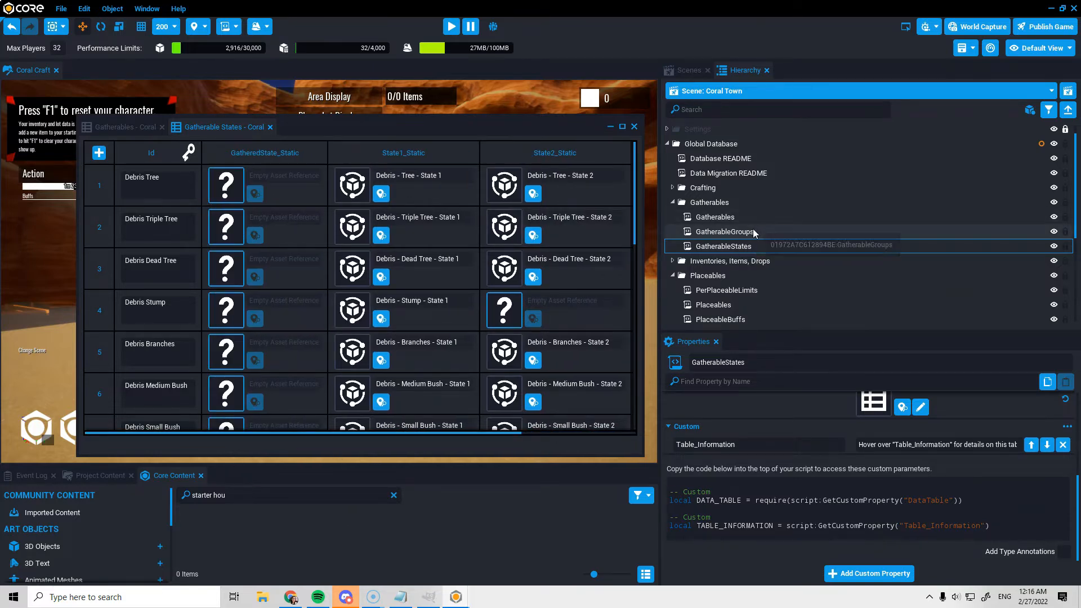
left_click(922, 408)
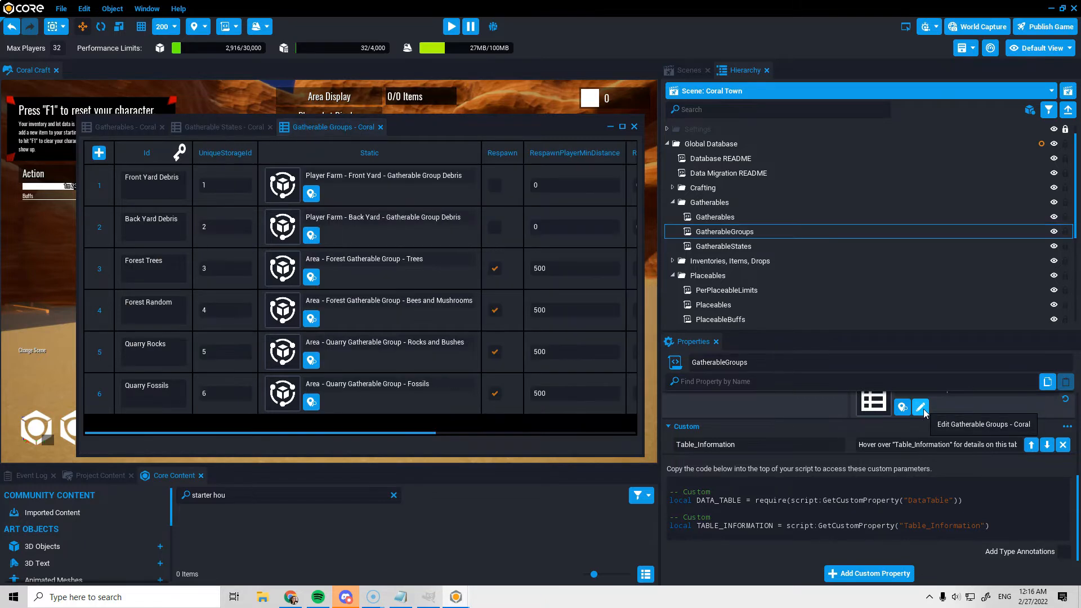
left_click_drag(459, 126, 768, 129)
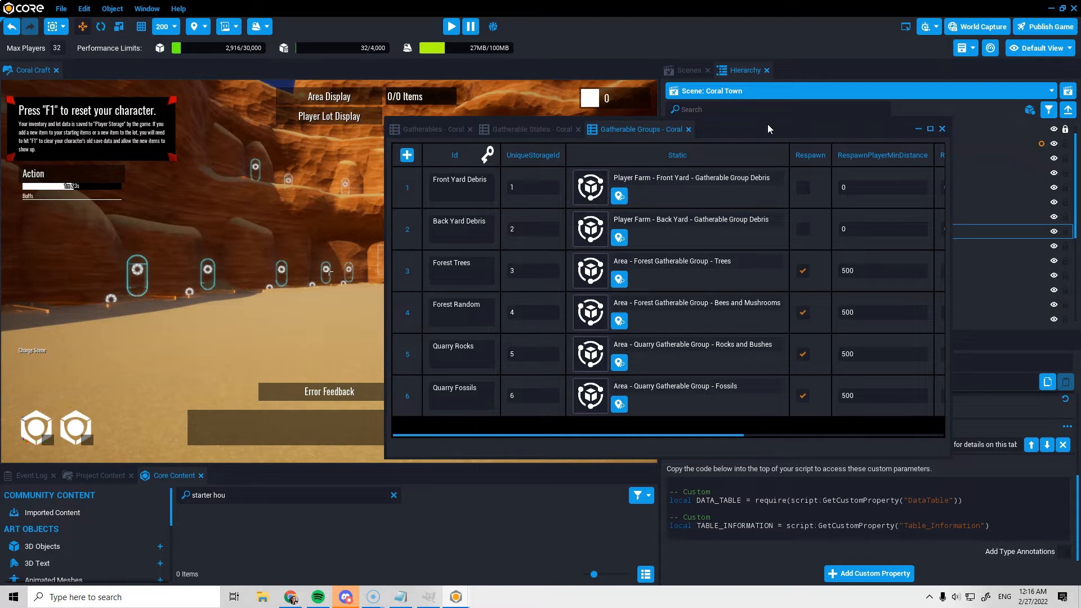
left_click(483, 186)
Bring up the LotEntance.txt notes in Notepad and arrange them beside a narrowed Gatherable Groups table window
mouse_move(405, 600)
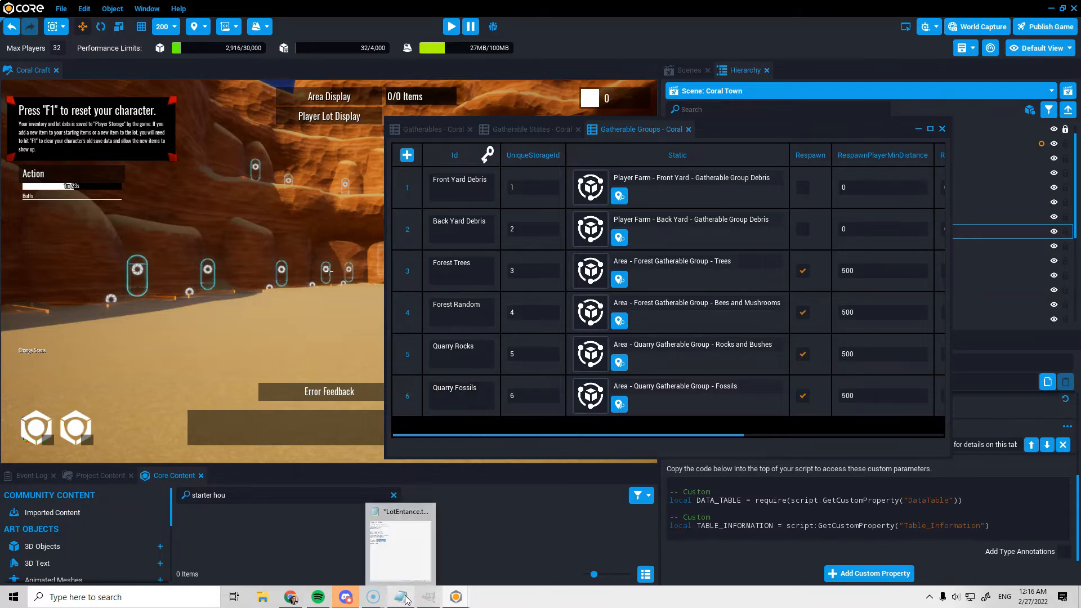
left_click(407, 600)
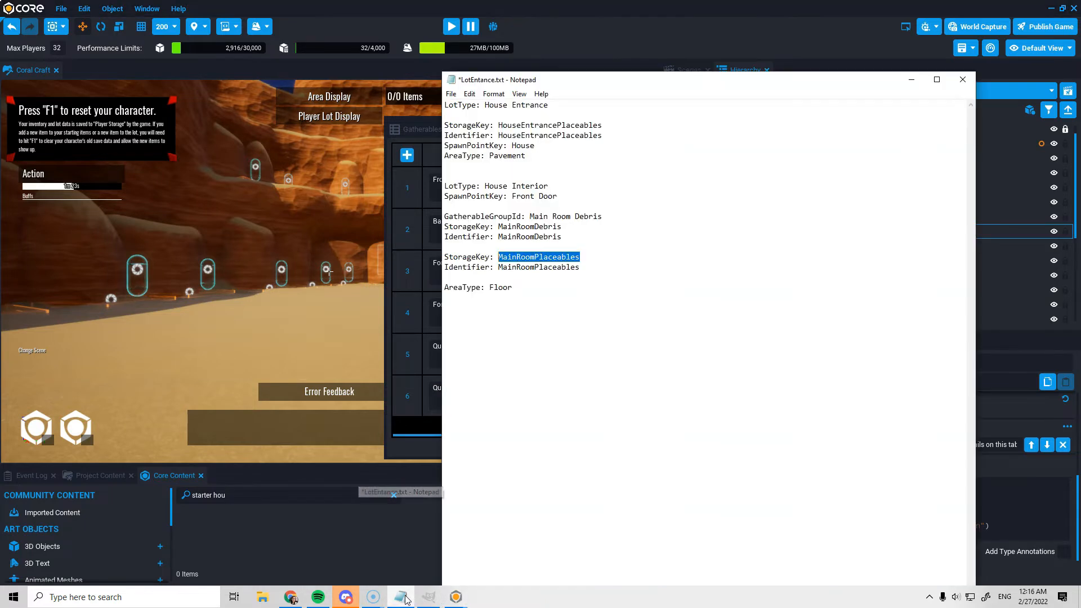
left_click_drag(743, 88, 335, 36)
left_click_drag(756, 127, 851, 100)
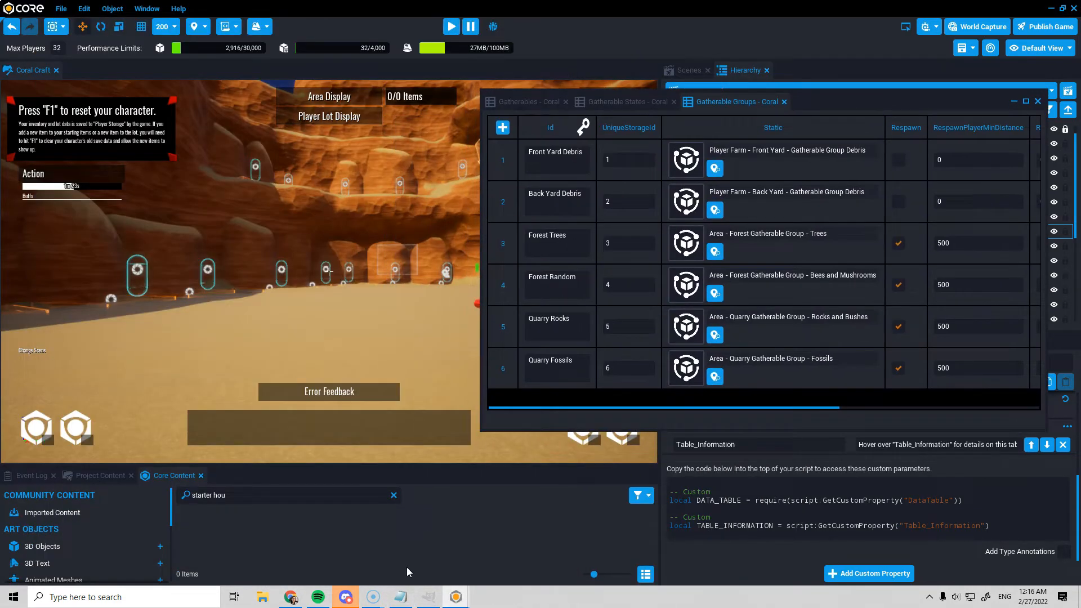
left_click(403, 598)
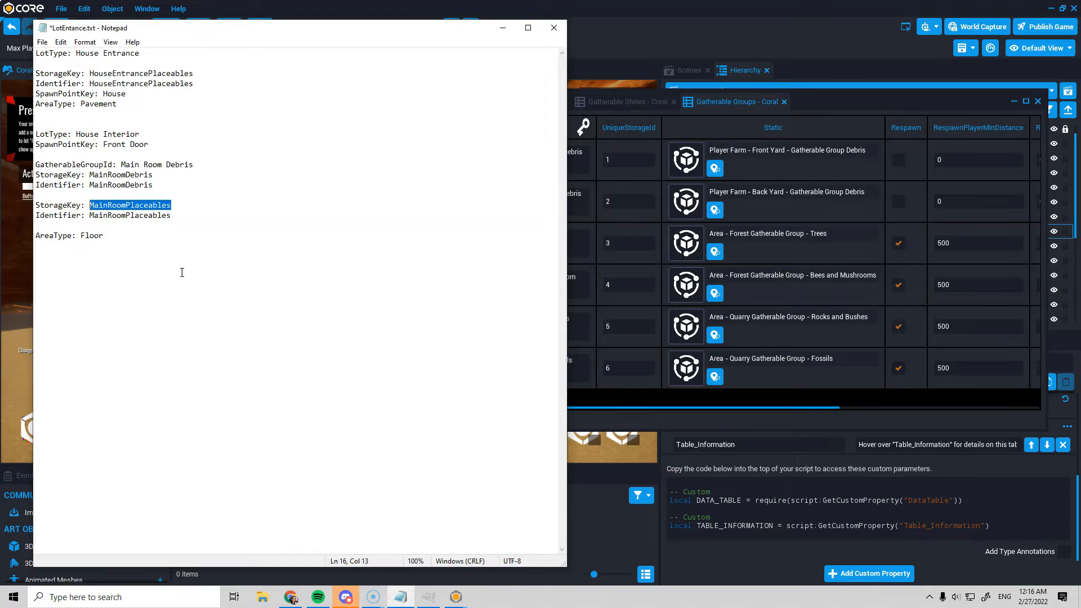
left_click_drag(1045, 122, 895, 122)
left_click_drag(828, 98, 970, 98)
Copy "Main Room Debris" from the notes into the Id of the Gatherable Groups table's first row, then uncover the Hierarchy
left_click(401, 597)
left_click(187, 226)
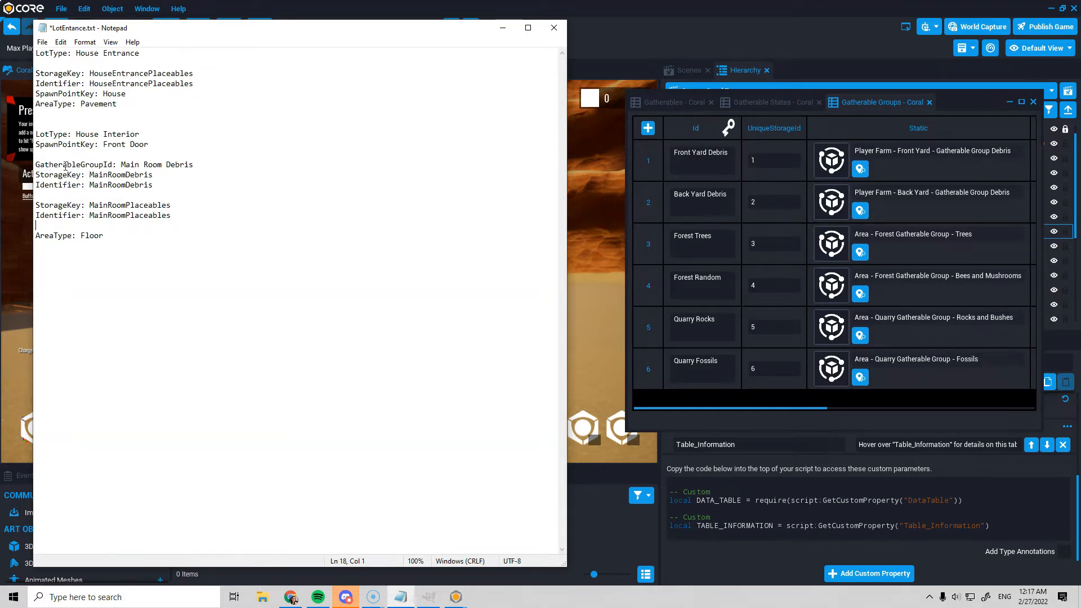
left_click_drag(123, 165, 218, 167)
key("ctrl+c")
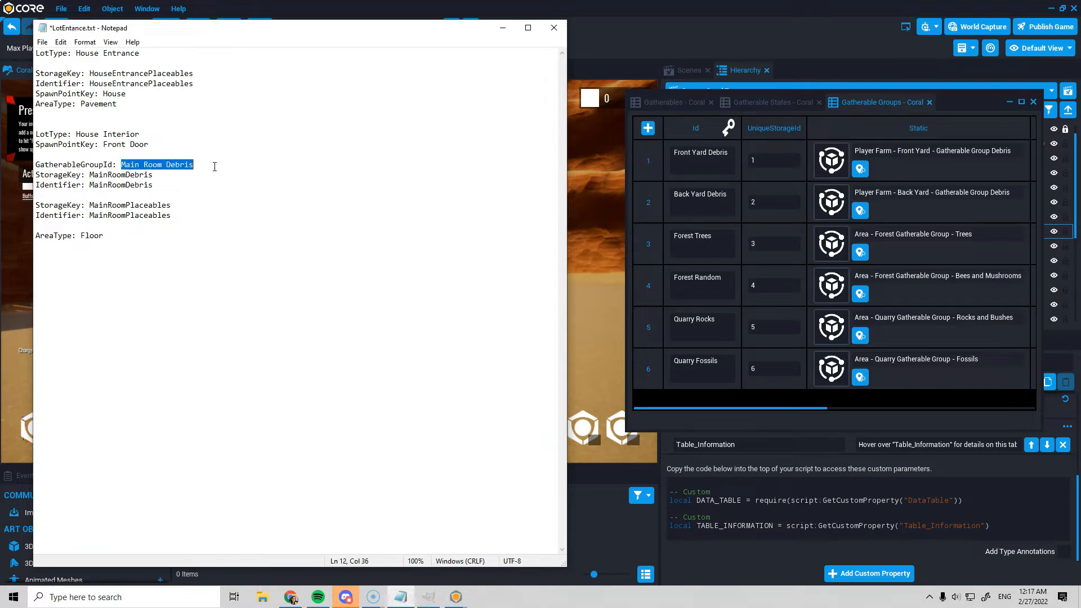
left_click(707, 161)
left_click(707, 161)
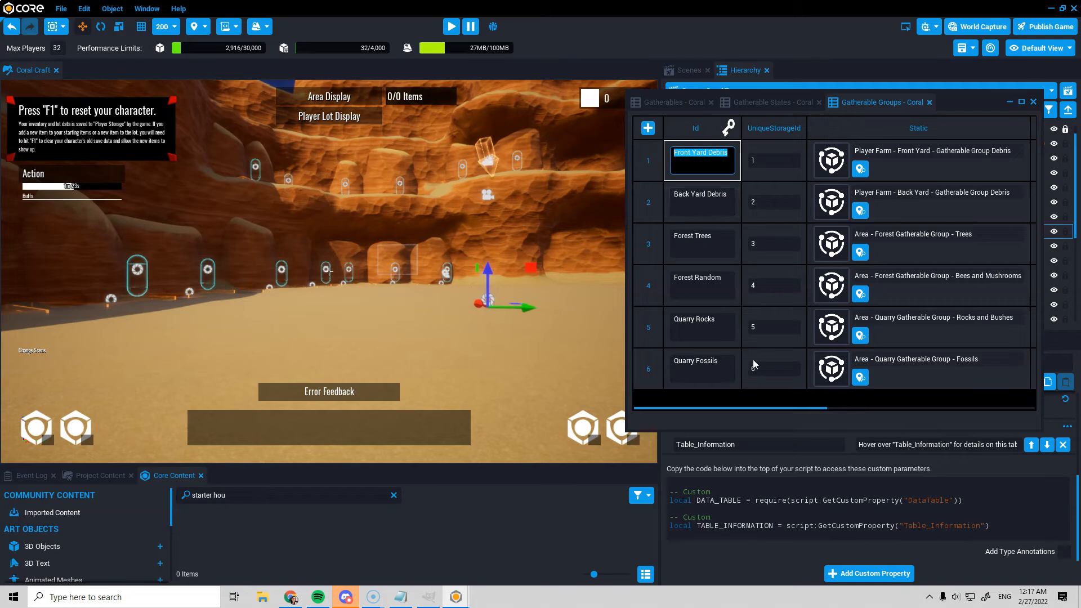
key("ctrl+v")
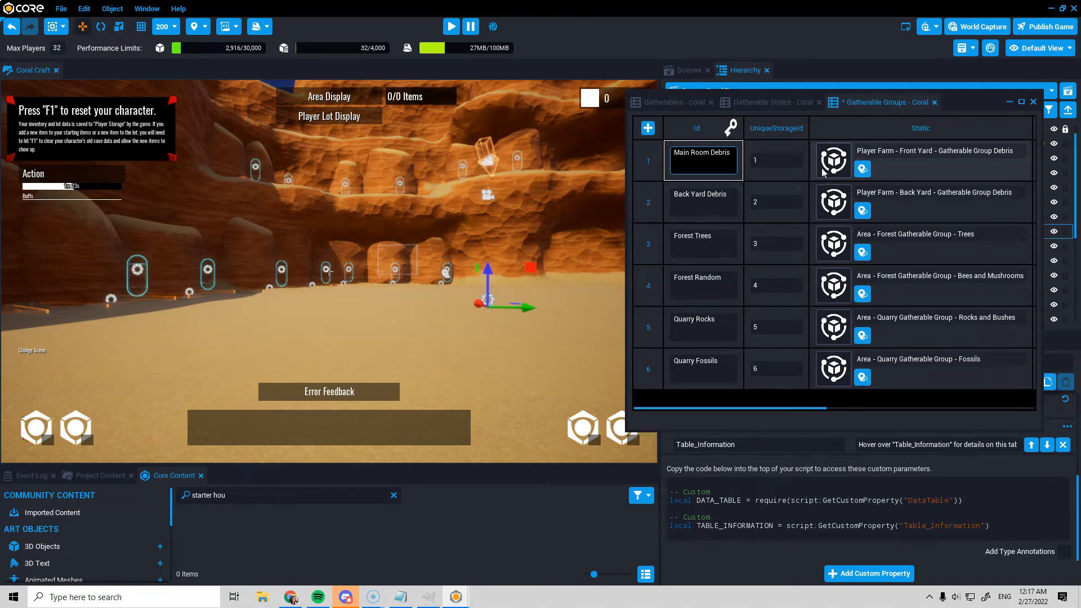
left_click_drag(965, 105, 548, 110)
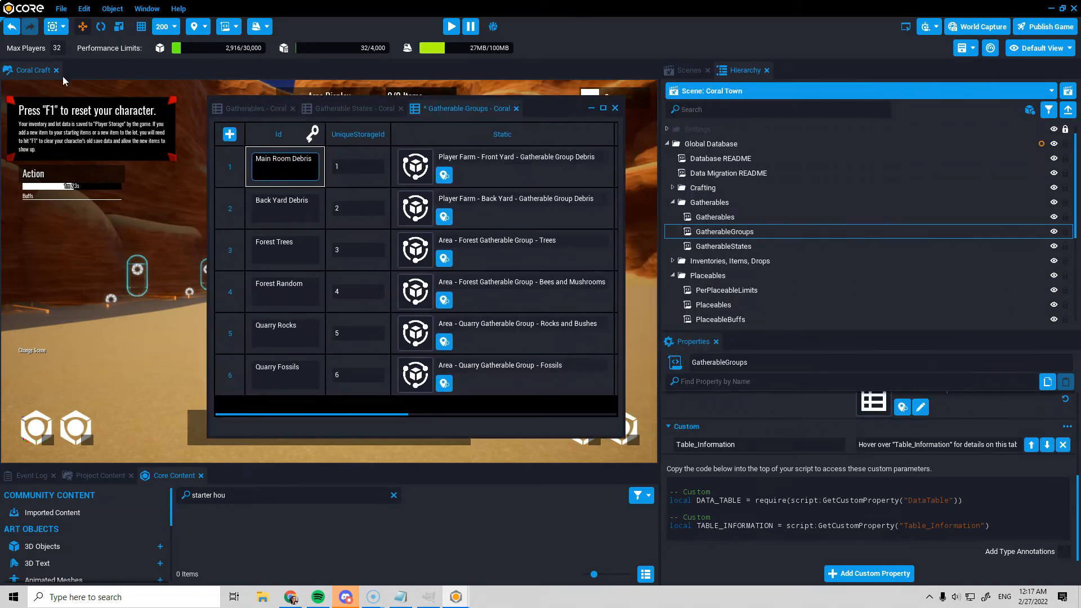
left_click(63, 10)
left_click(75, 23)
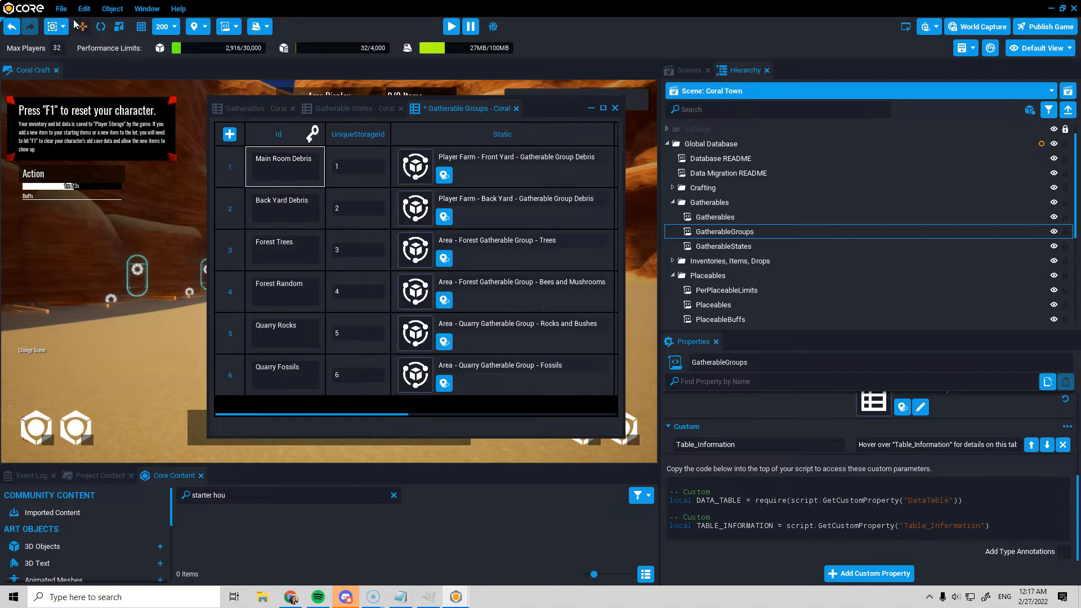
Expand Areas (Maps) in the Hierarchy and collapse its nested groups to review Coral Town, Assignable Areas (Houses) and Quarry
scroll(772, 265, "down", 2)
scroll(772, 265, "down", 5)
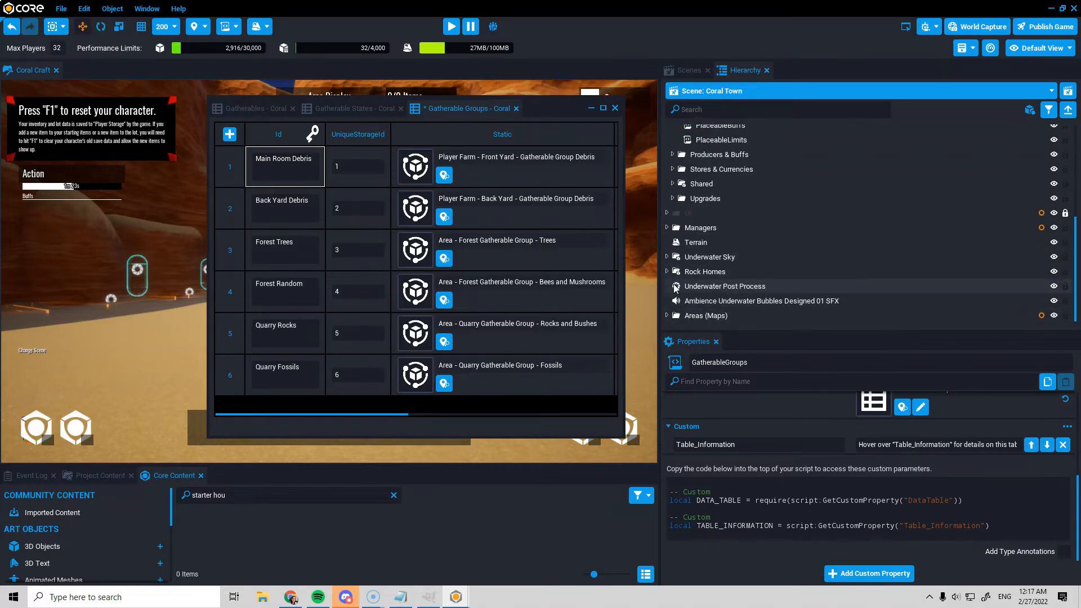
scroll(676, 276, "up", 2)
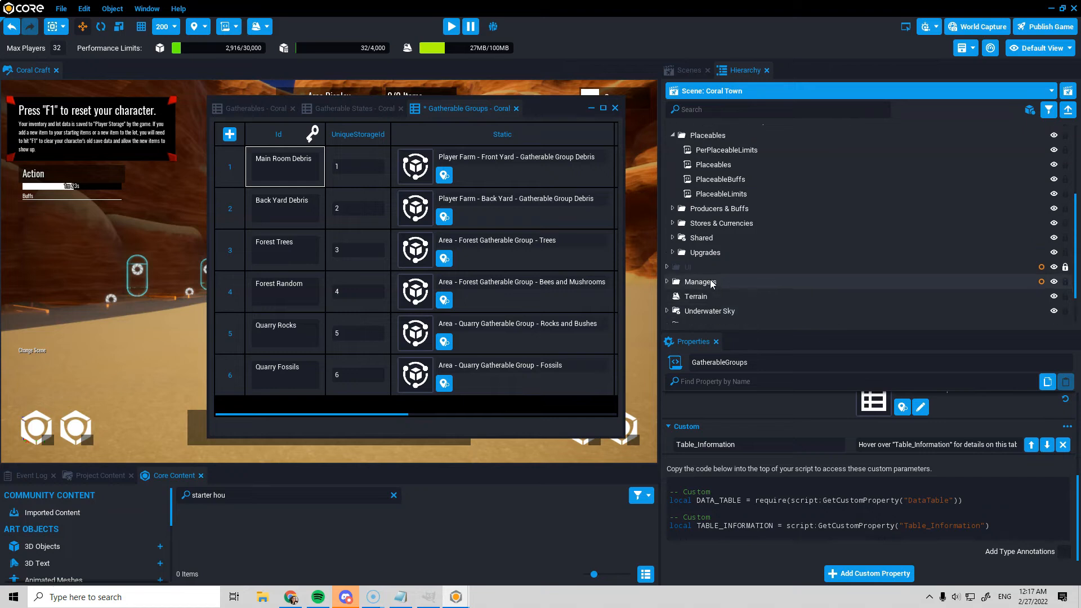
scroll(710, 279, "down", 2)
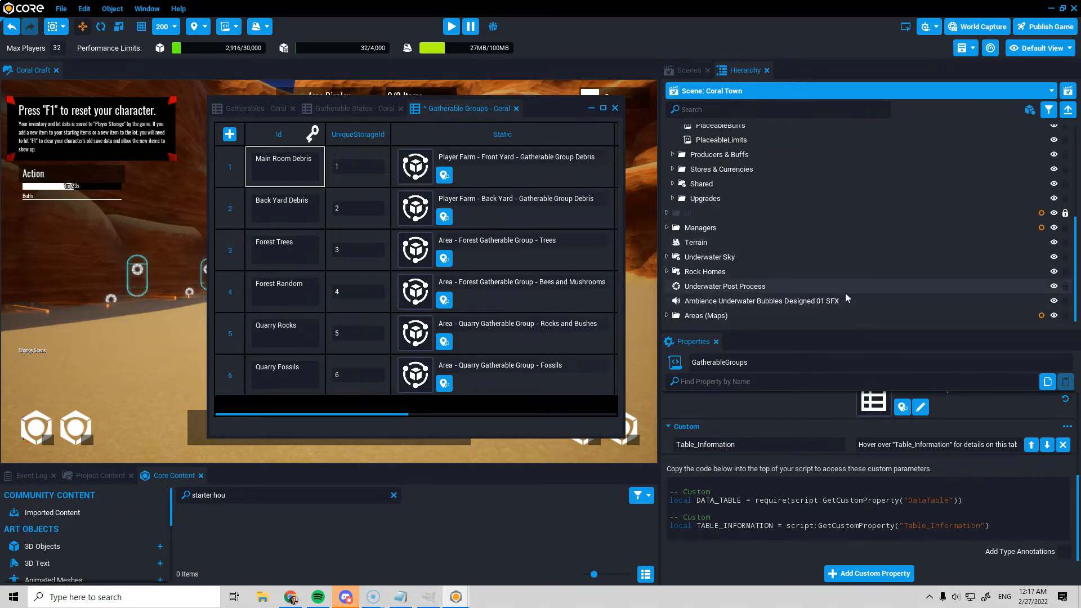
left_click(667, 316)
scroll(753, 284, "down", 5)
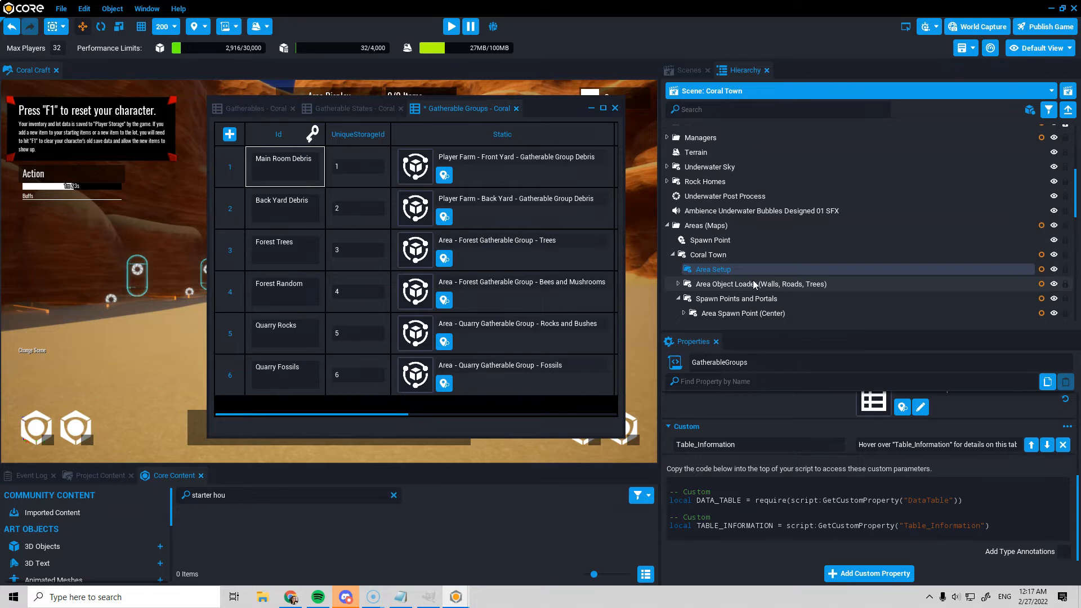
scroll(754, 284, "down", 6)
left_click(678, 190)
scroll(705, 276, "down", 1)
left_click(673, 202)
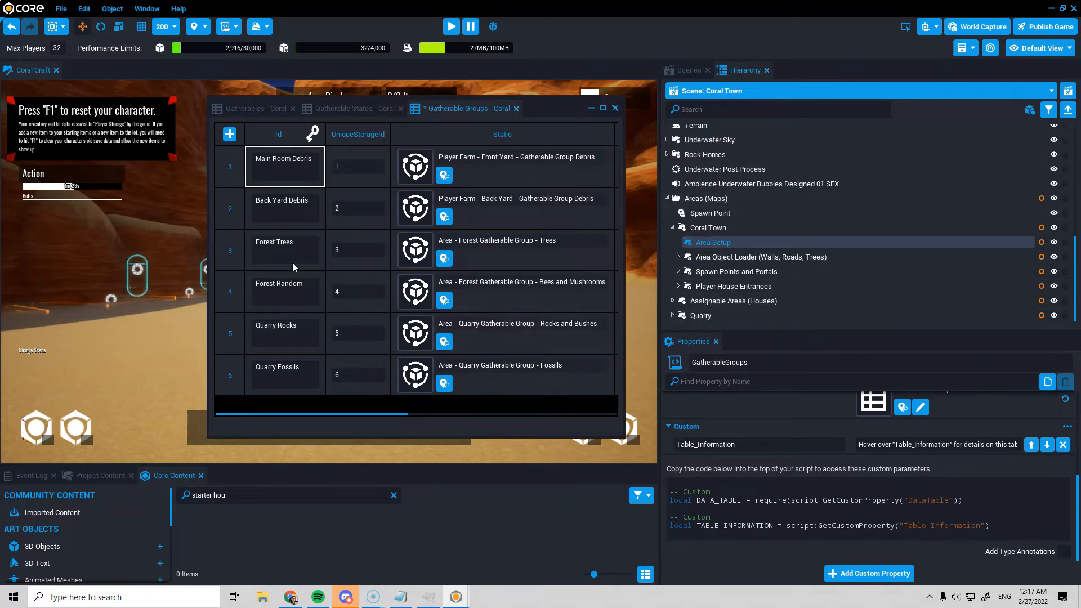
Delete the Back Yard Debris, Forest Trees and Forest Random rows from the Gatherable Groups table
right_click(228, 201)
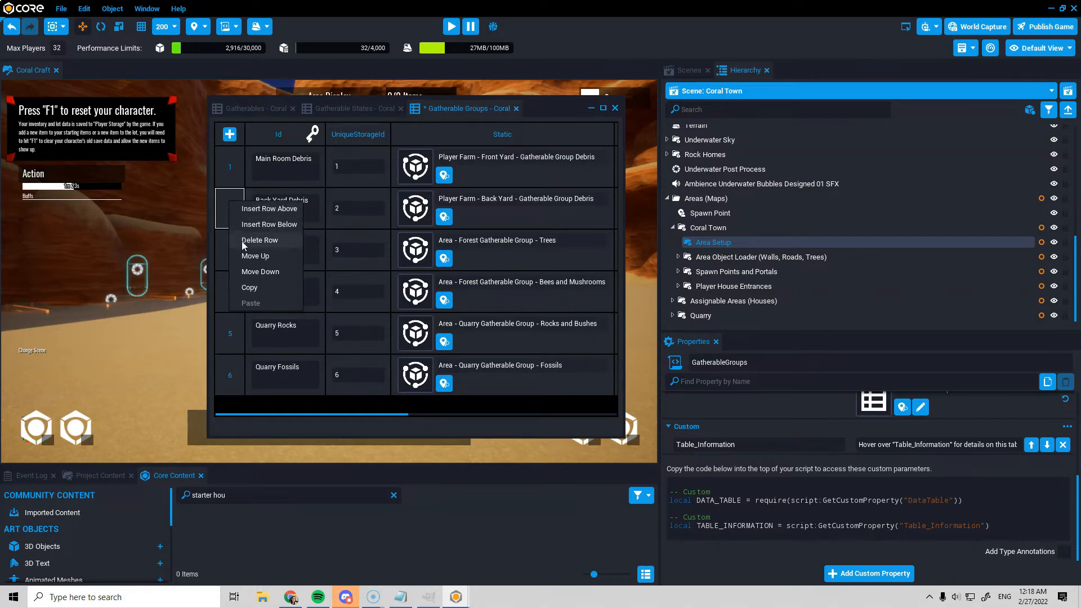
left_click(242, 241)
right_click(234, 210)
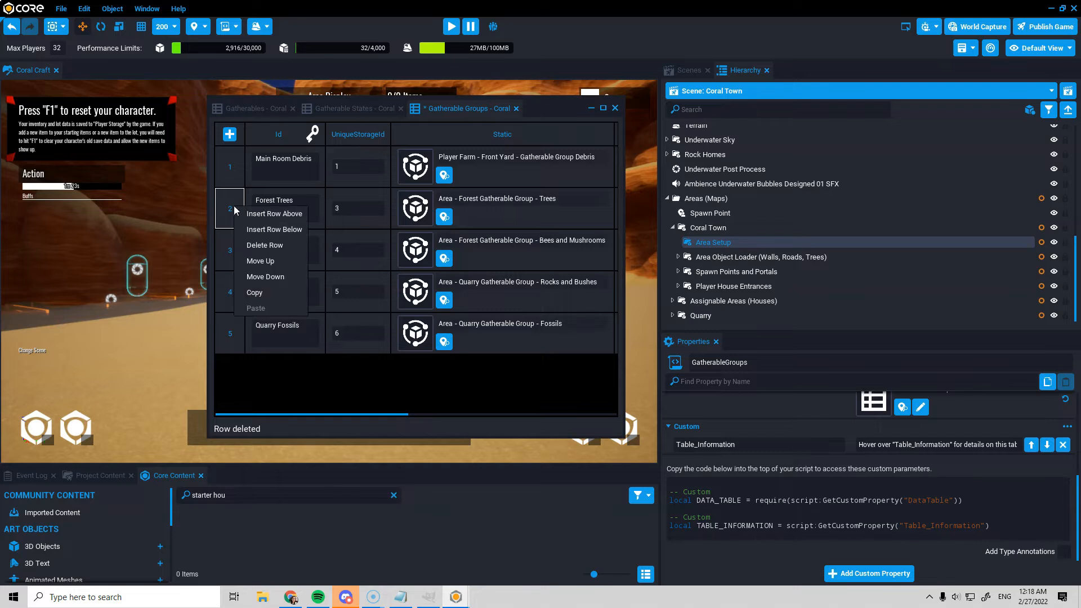
left_click(255, 247)
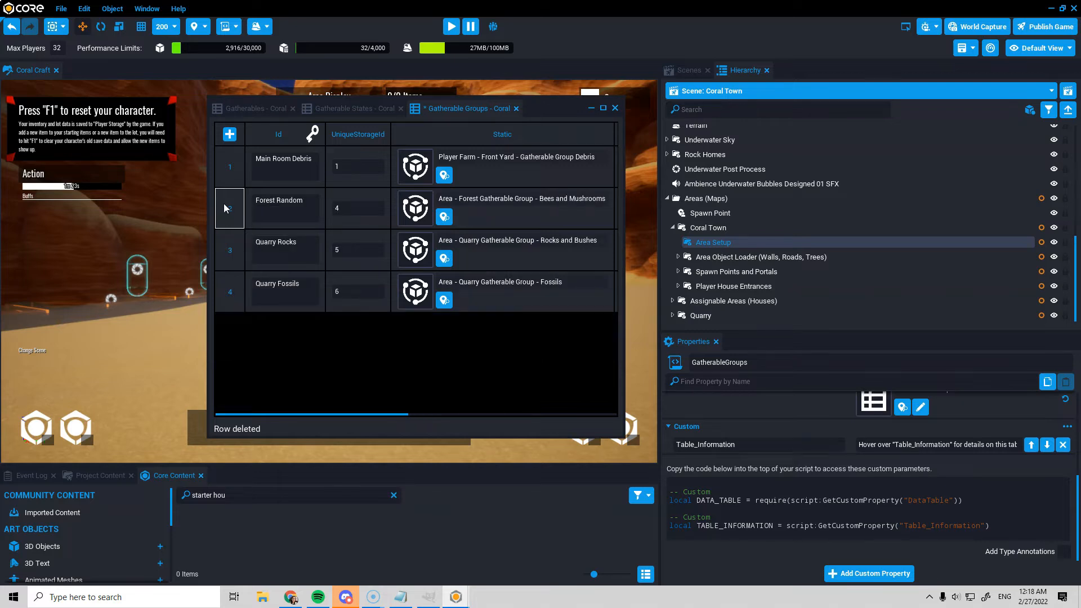
right_click(226, 209)
left_click(248, 245)
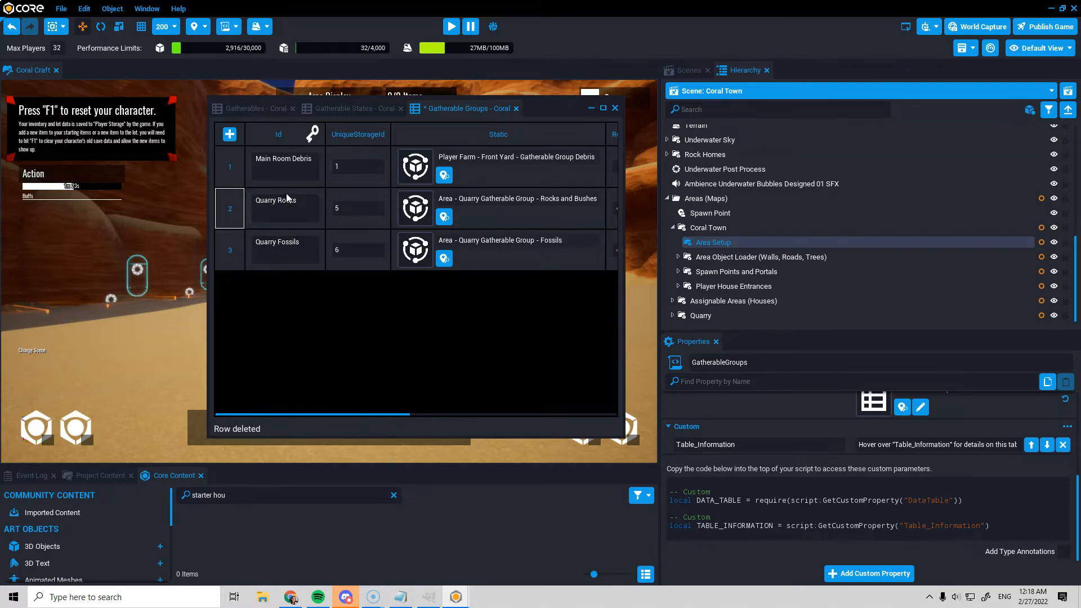
Set the UniqueStorageId of Quarry Rocks to 2 and of Quarry Fossils to 3, and review the remaining columns
left_click(349, 208)
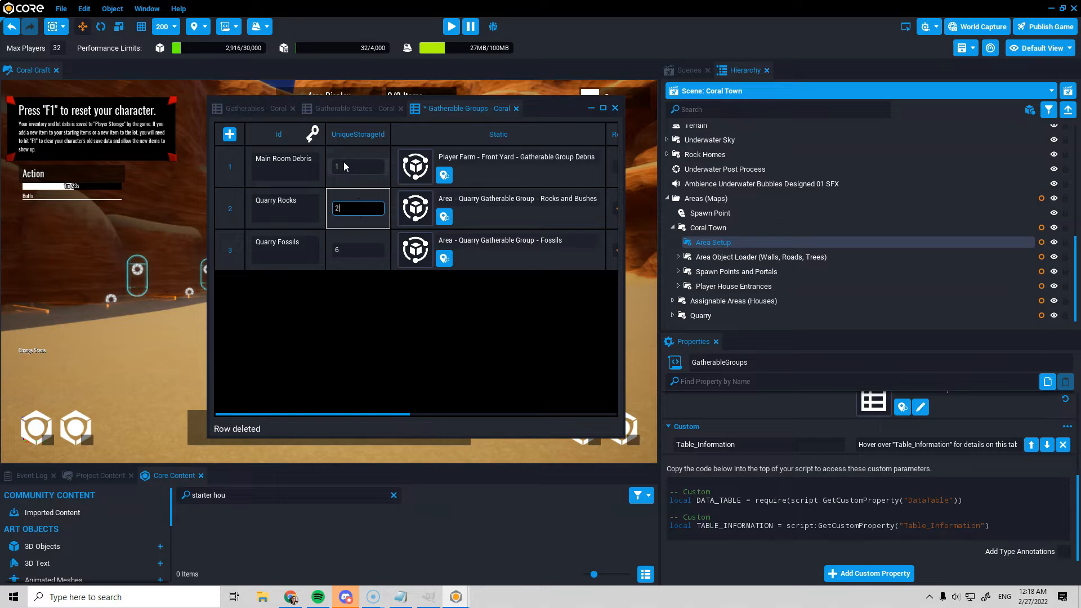
type("2")
left_click(349, 251)
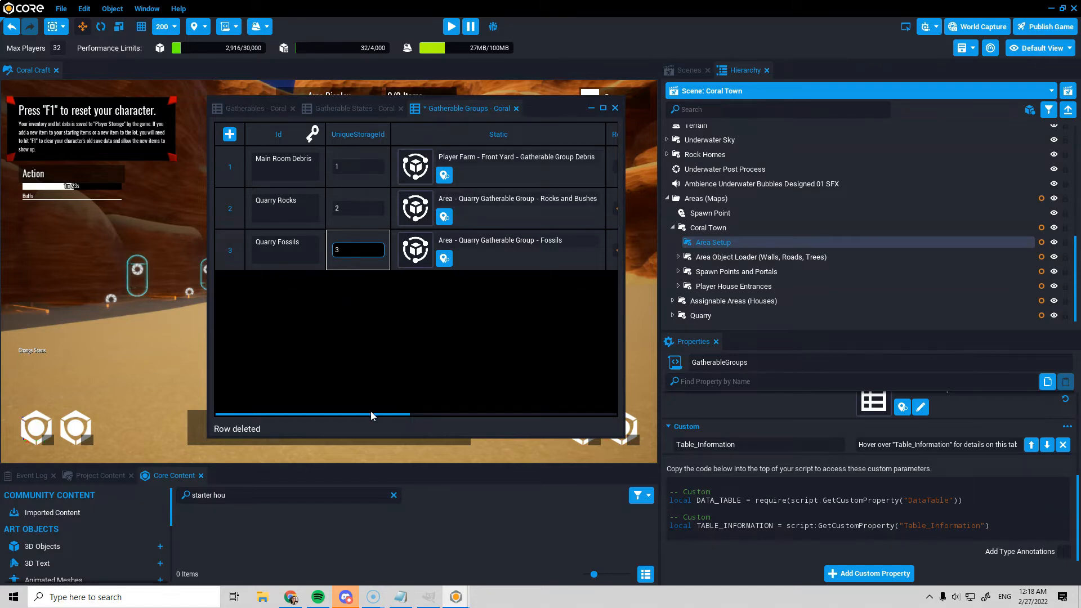
left_click_drag(370, 414, 346, 414)
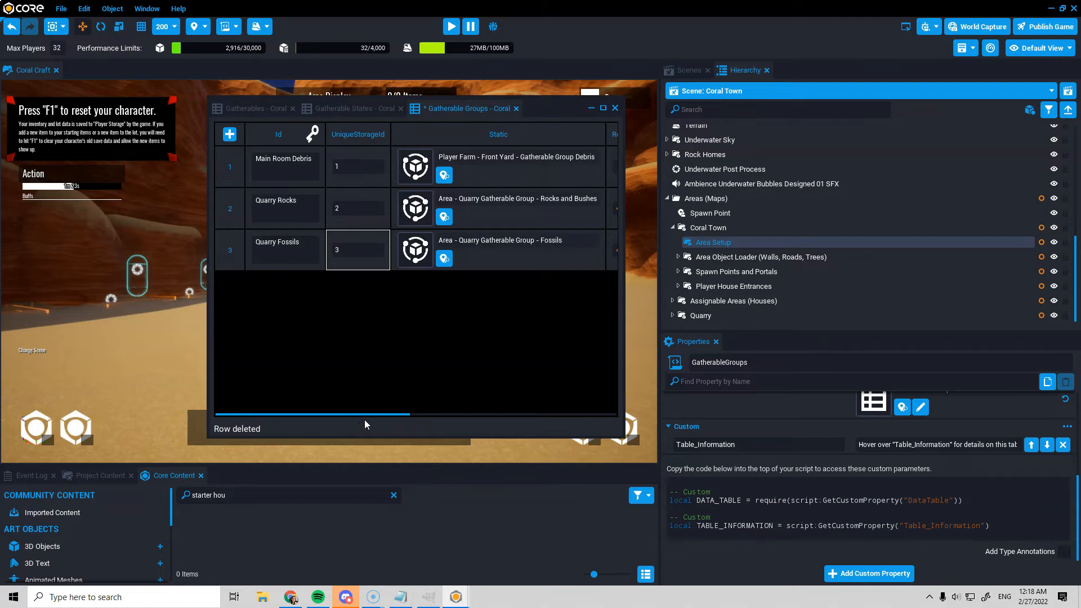
left_click_drag(369, 414, 397, 420)
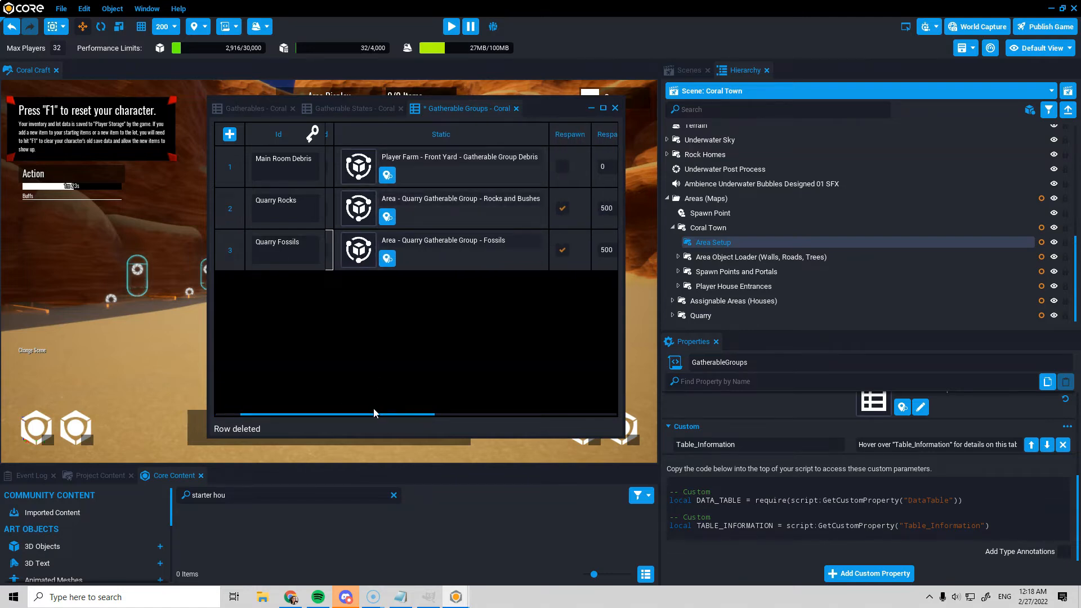
left_click_drag(384, 415, 271, 425)
Save the Gatherable Groups table and close the data table window
left_click(60, 9)
left_click(76, 36)
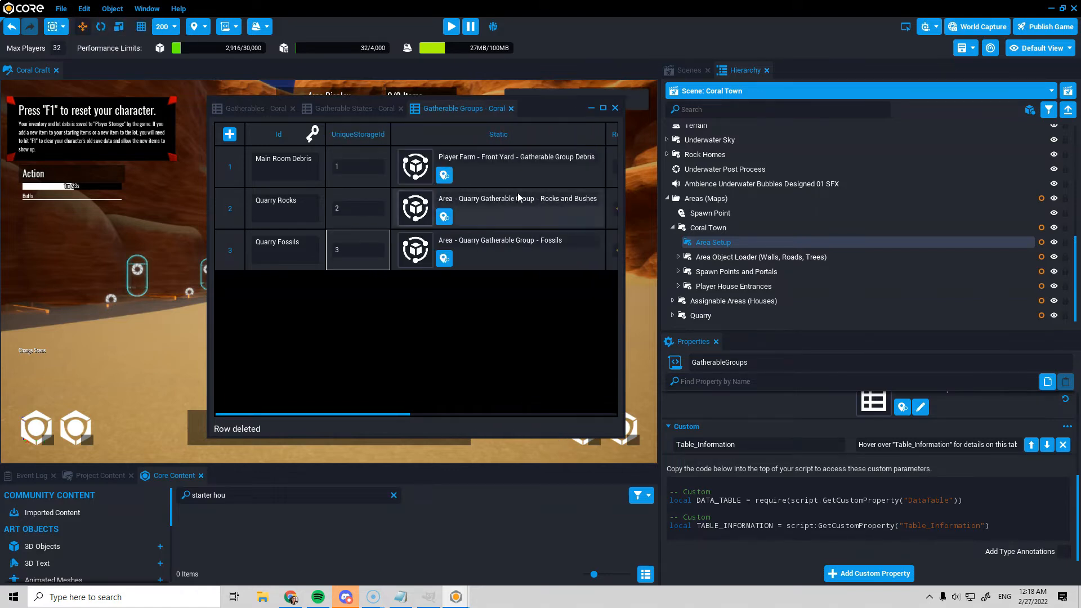
left_click(616, 109)
Examine the Area Object Loader's asset references and the rock homes lining Coral Town's cliffs in the viewport
left_click(857, 257)
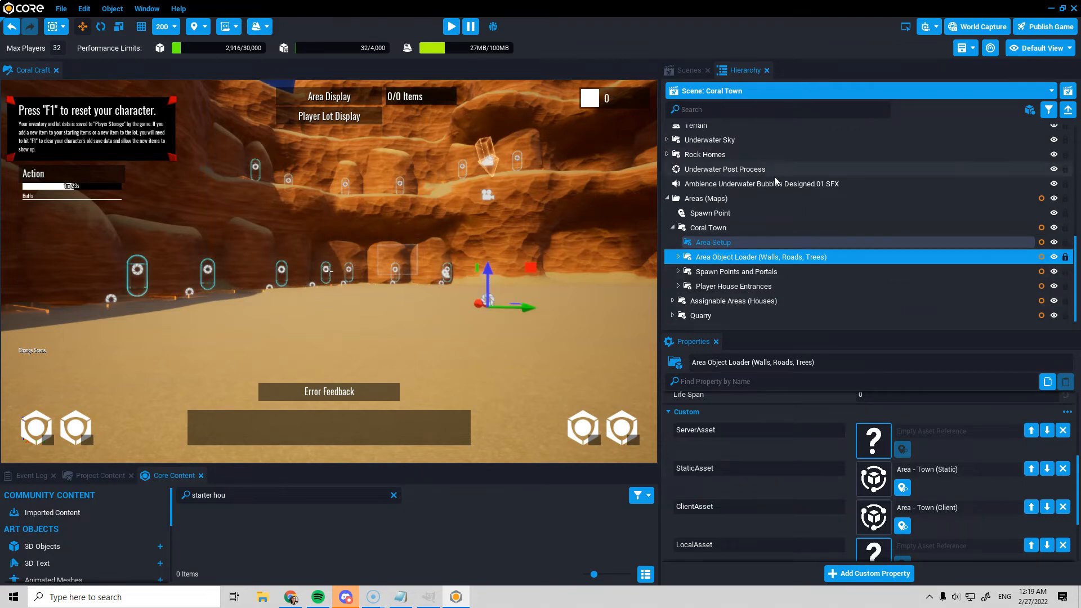
scroll(793, 235, "up", 3)
right_click_drag(381, 195, 437, 259)
scroll(437, 259, "down", 5)
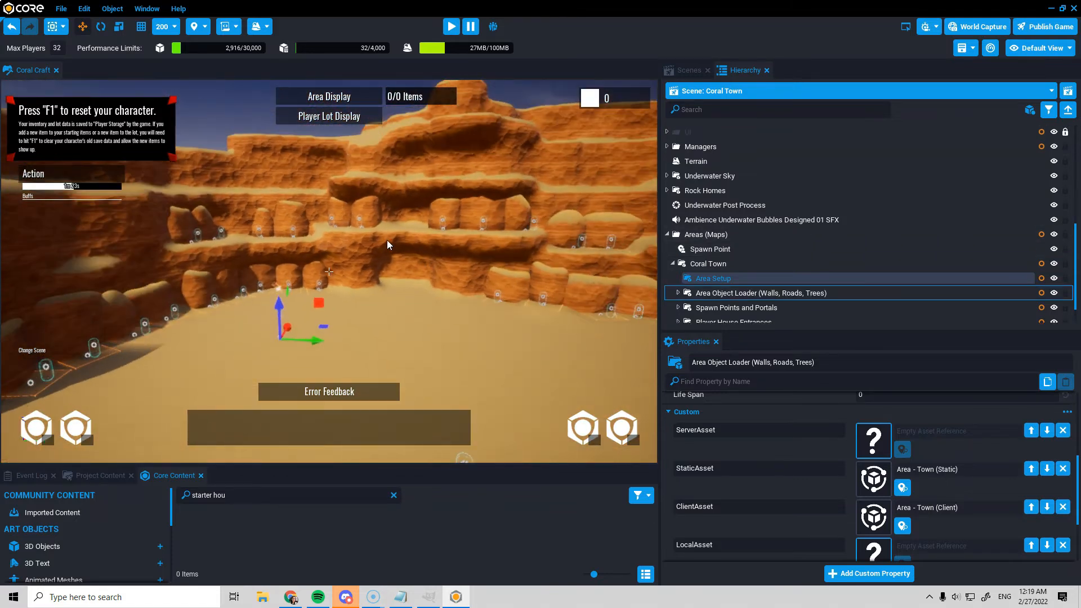
left_click(303, 221)
right_click_drag(293, 317, 316, 306)
right_click_drag(483, 266, 295, 197)
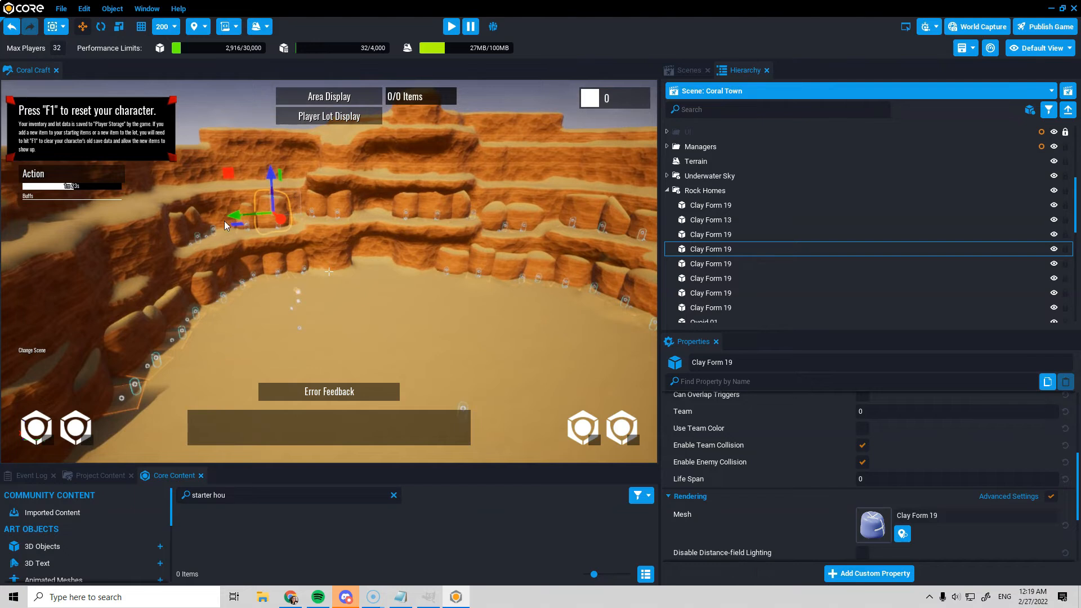
right_click_drag(391, 255, 417, 264)
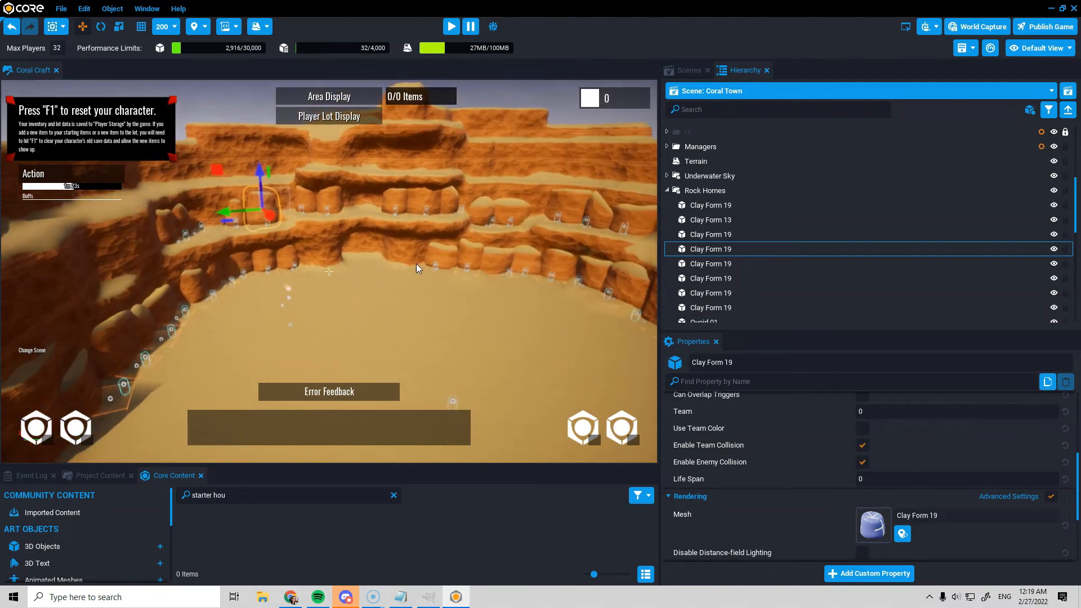
Collapse the Rock Homes group and rename it Rock Home Shapes
left_click(668, 191)
left_click(711, 191)
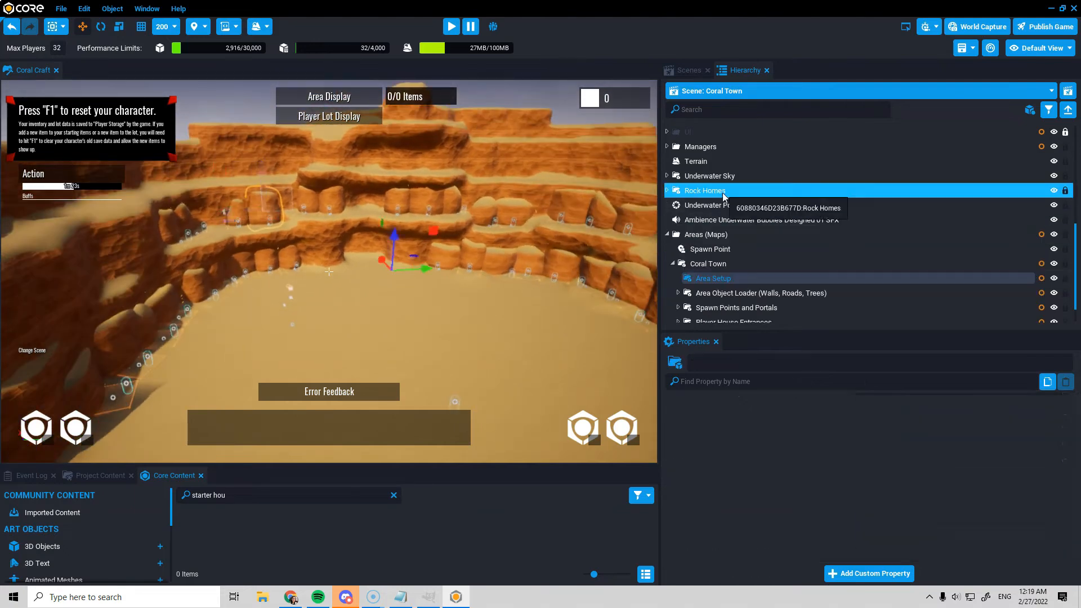
right_click(724, 190)
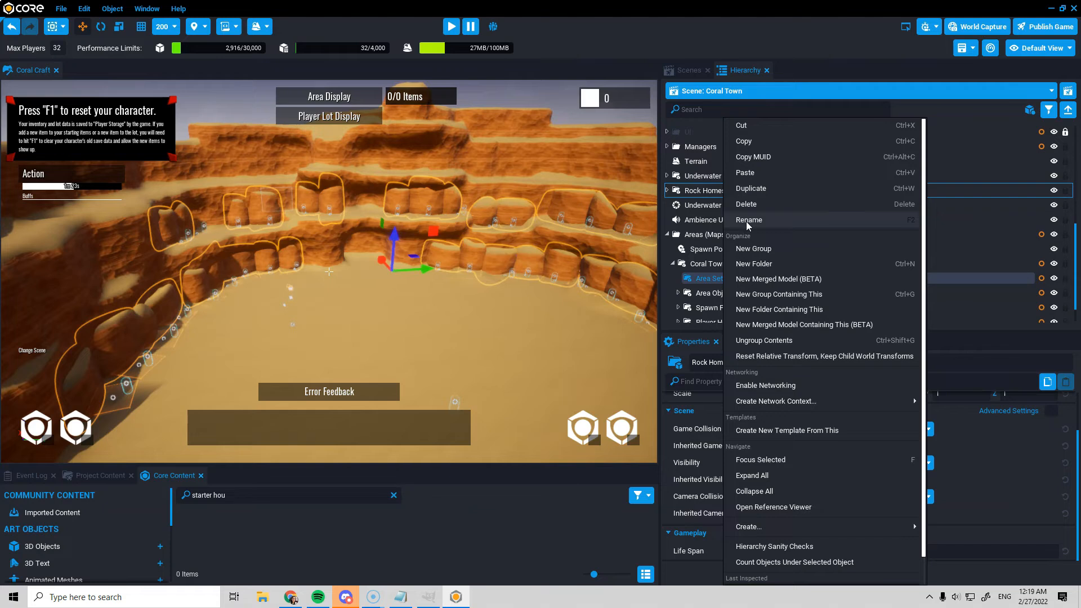
left_click(749, 219)
left_click(735, 191)
type("Shapes")
key("Return")
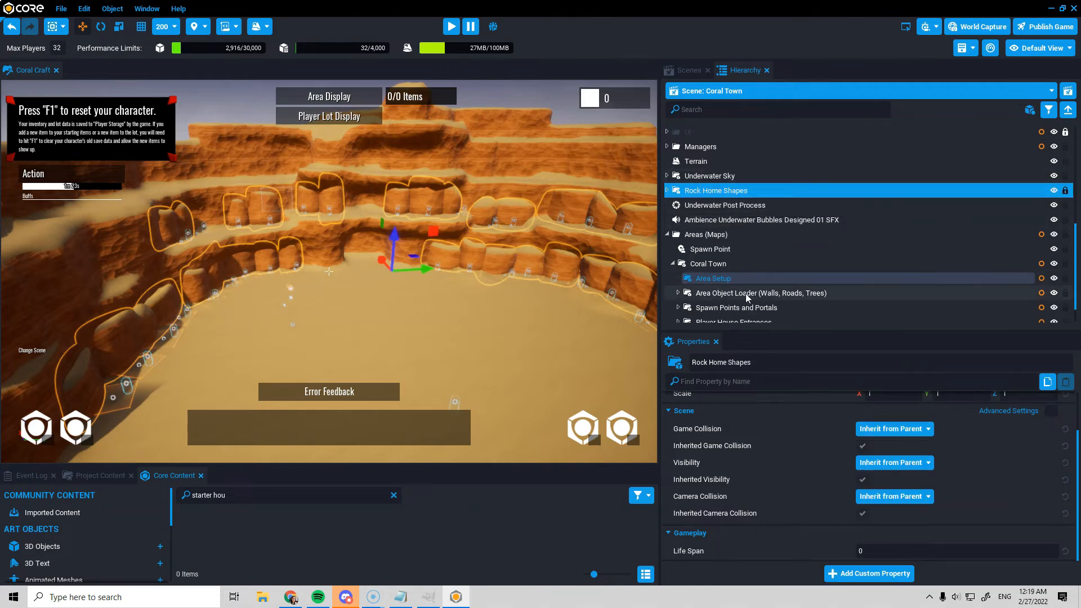
Move the Rock Home Shapes group into Coral Town below the Area Object Loader, and check the loader's properties
scroll(746, 293, "down", 2)
left_click_drag(707, 160, 750, 273)
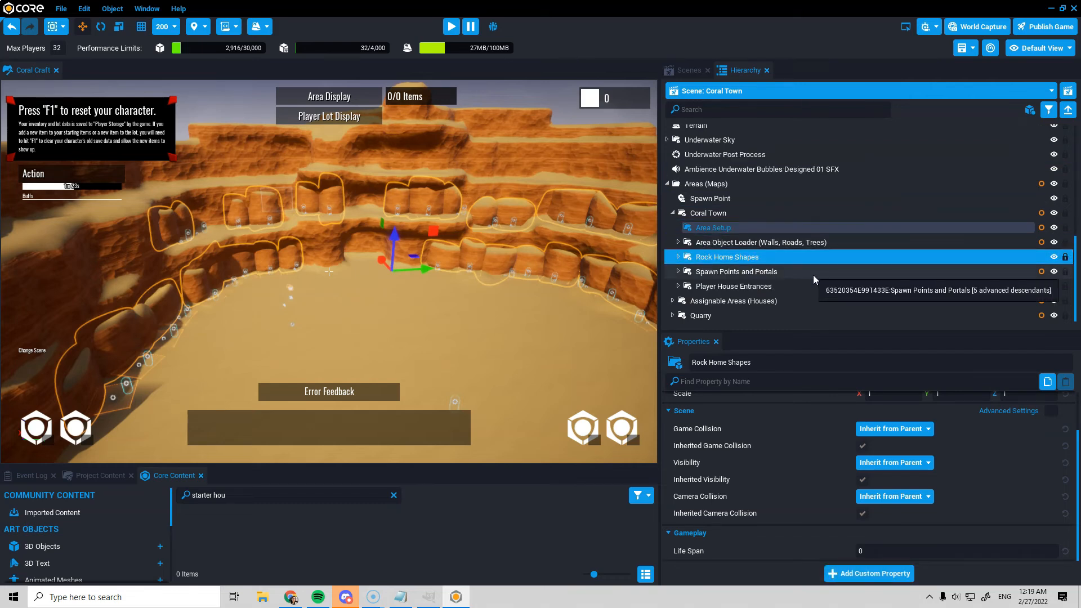
left_click(752, 244)
scroll(918, 500, "up", 6)
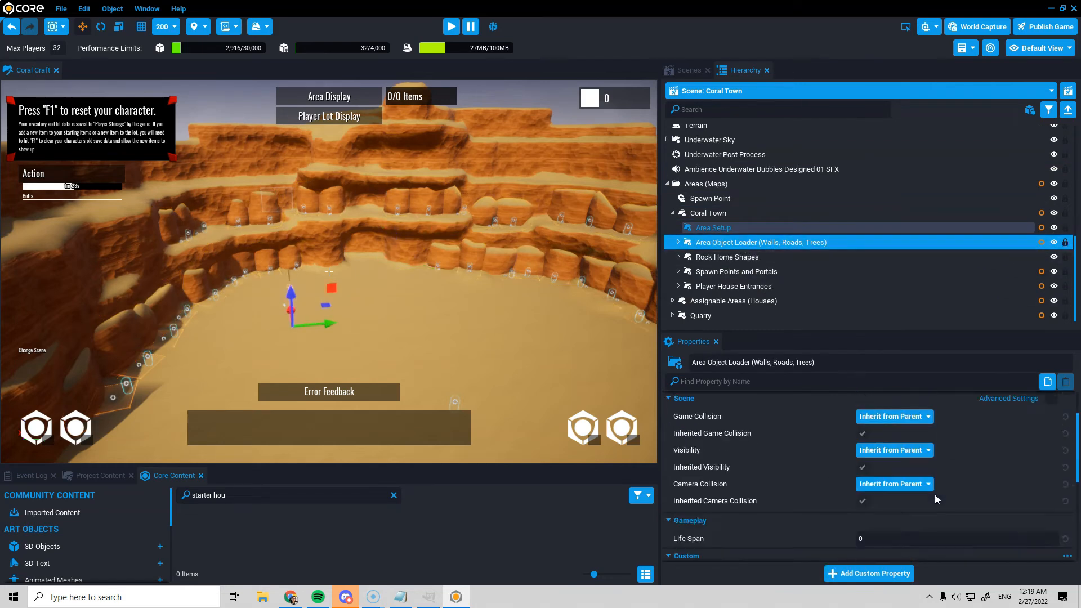
Create a new group in Coral Town, place it directly below the Area Object Loader and name it "Area - Rock Home Shapes"
right_click(708, 216)
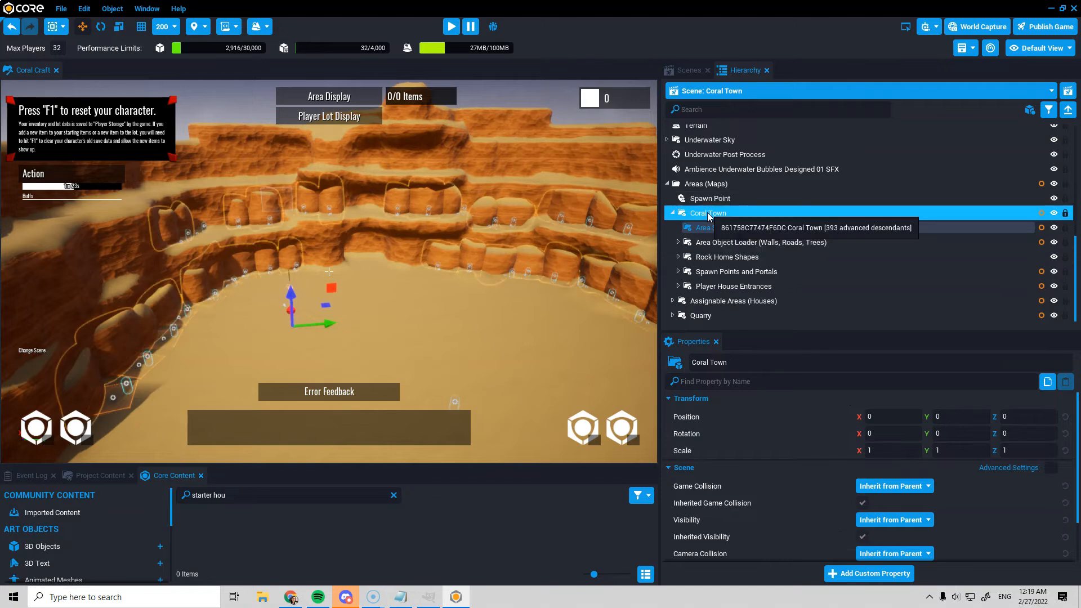
left_click(746, 249)
left_click_drag(704, 302, 701, 256)
right_click(722, 259)
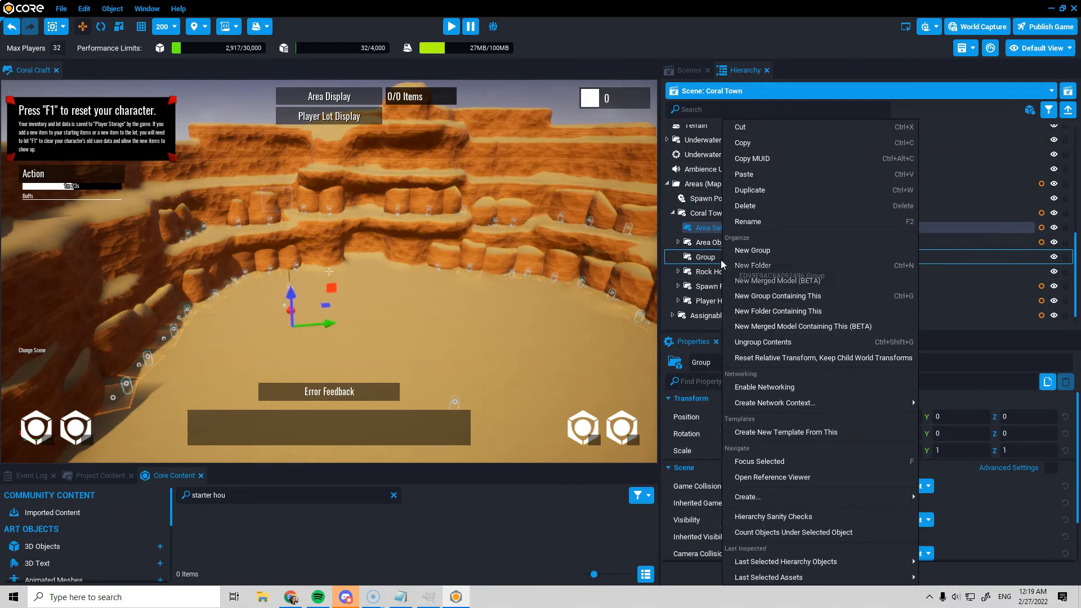
left_click(744, 221)
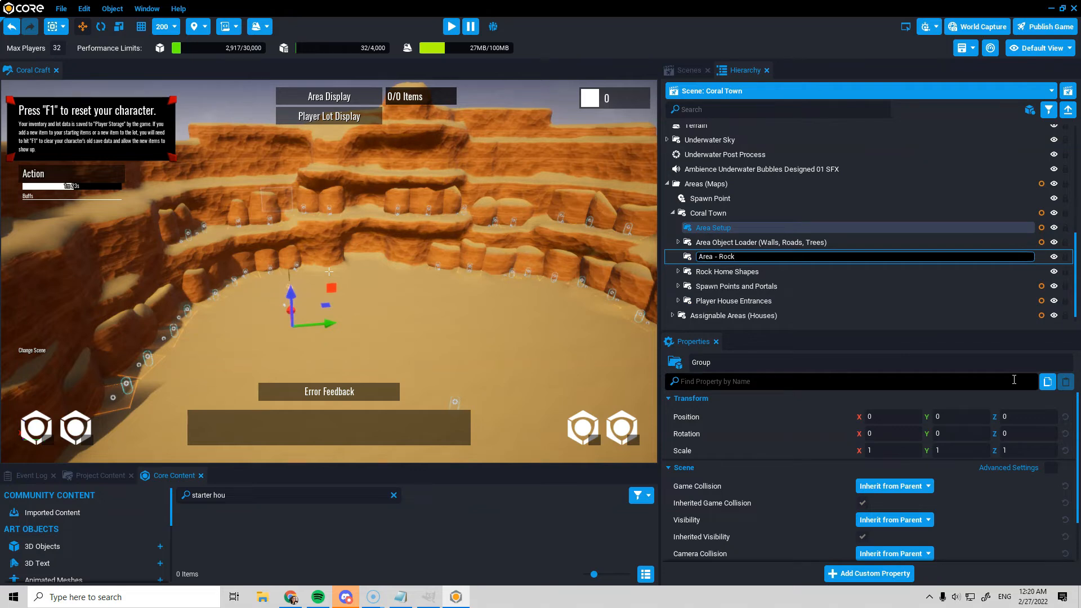
type("Area - Rock Home Shapes")
key("Return")
Create a "Geo with Collision" group inside Area - Rock Home Shapes and move the Rock Home Shapes group into it
right_click(736, 256)
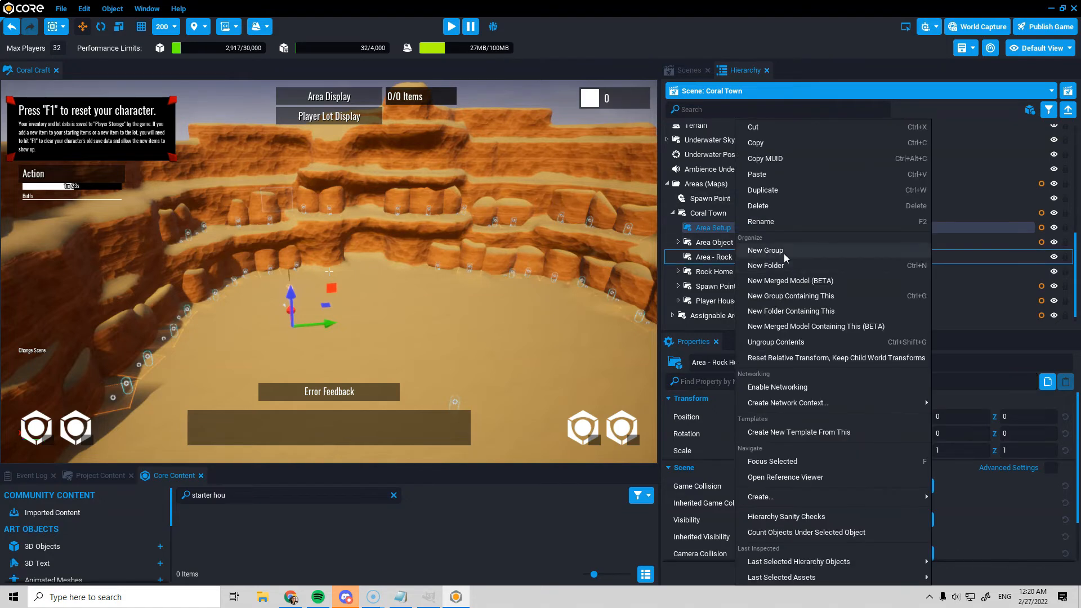
left_click(765, 251)
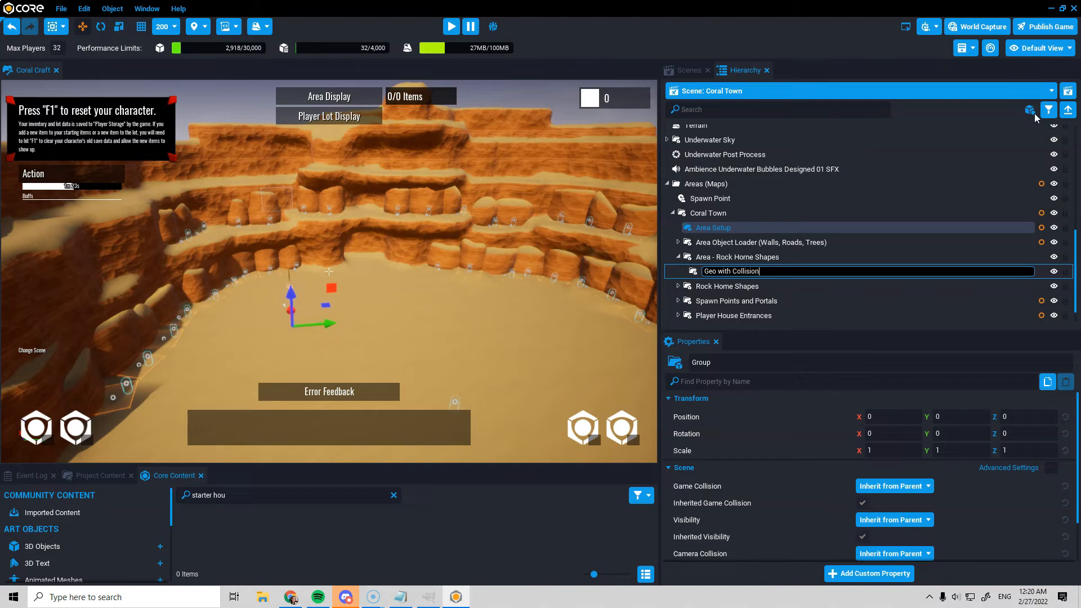
key("Return")
left_click_drag(715, 288, 728, 272)
Ungroup the contents of Rock Home Shapes so its pieces sit directly inside Geo with Collision
right_click(719, 287)
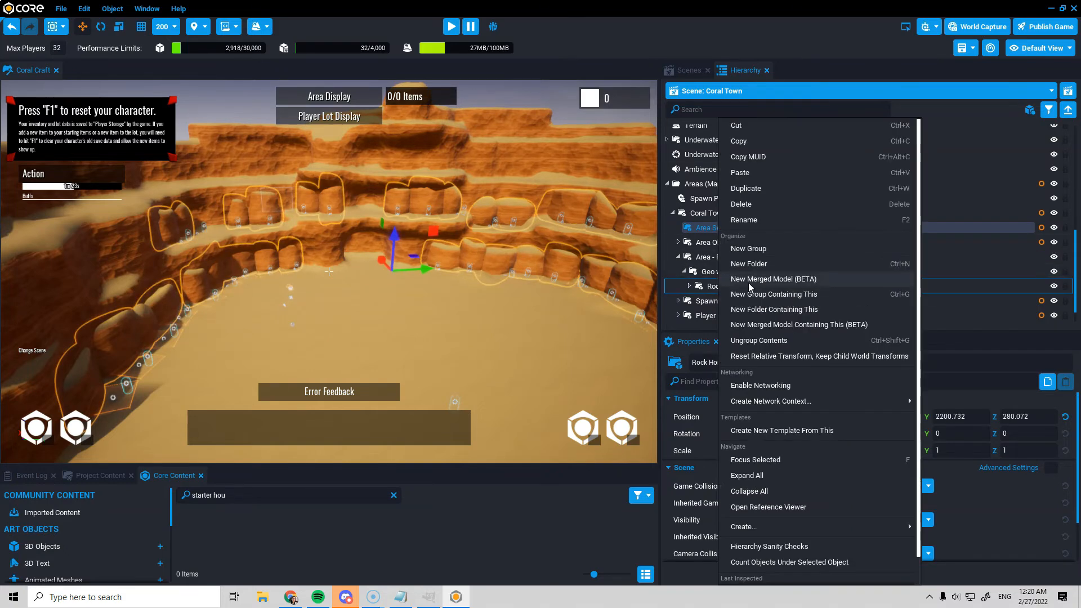
left_click(734, 340)
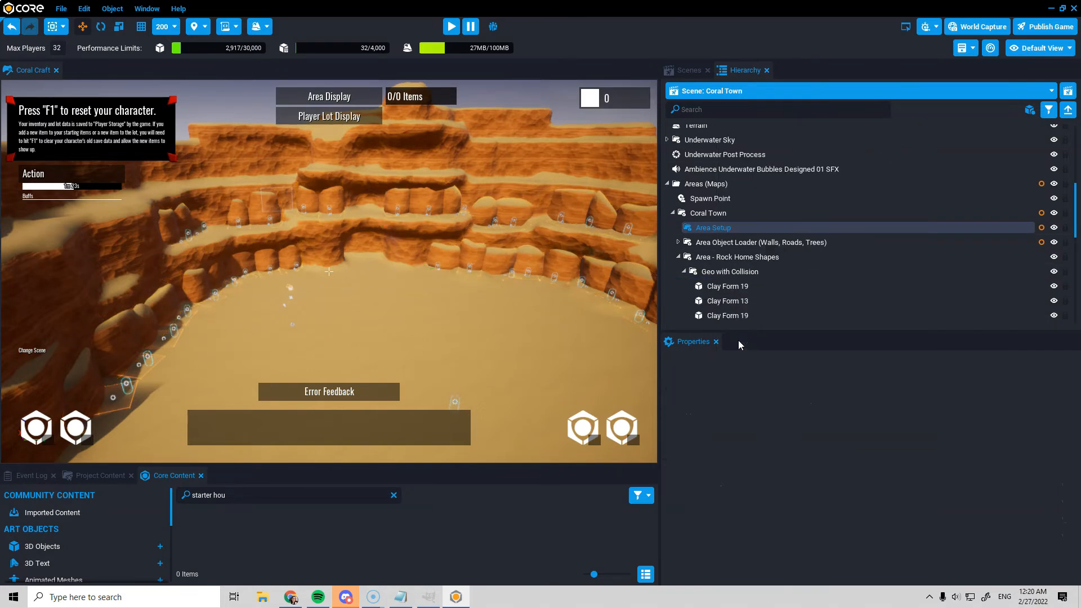
left_click(719, 288)
scroll(717, 293, "down", 8)
left_click(730, 258, "shift")
right_click(732, 258)
left_click(760, 237)
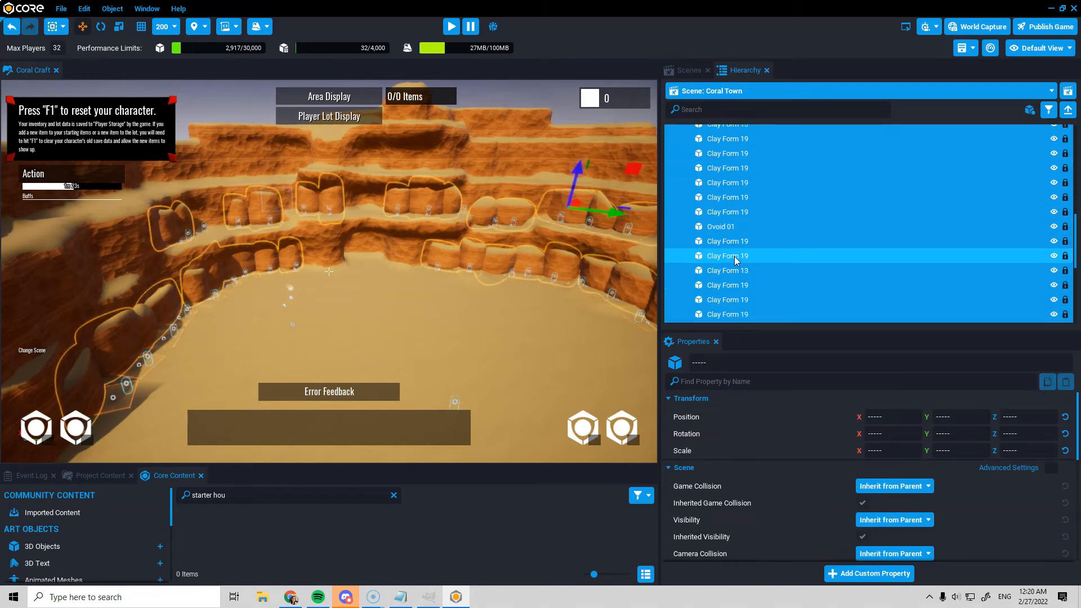
scroll(723, 214, "up", 8)
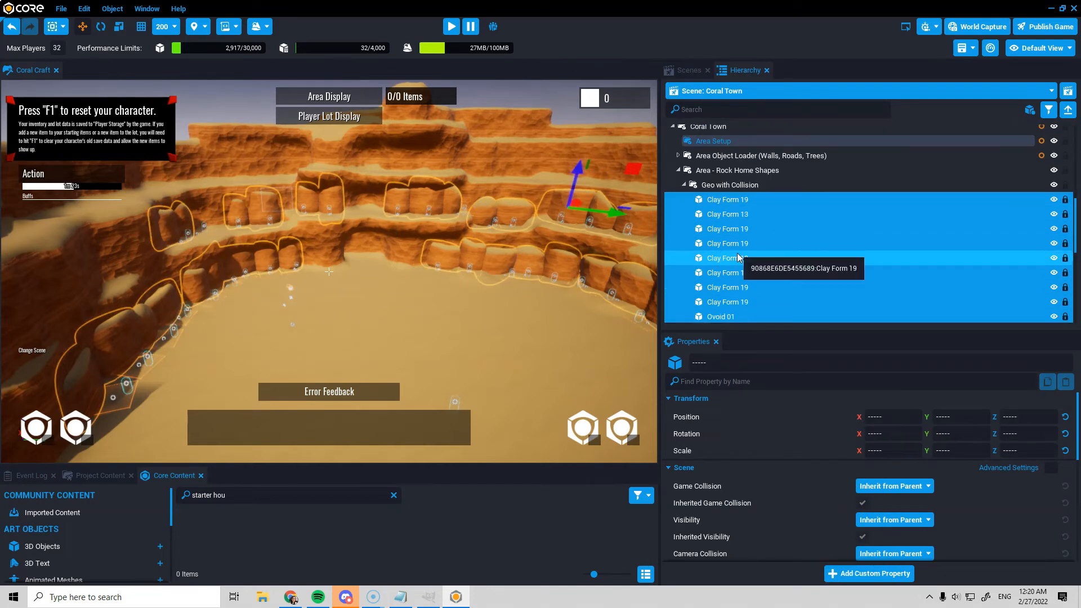
right_click(740, 209)
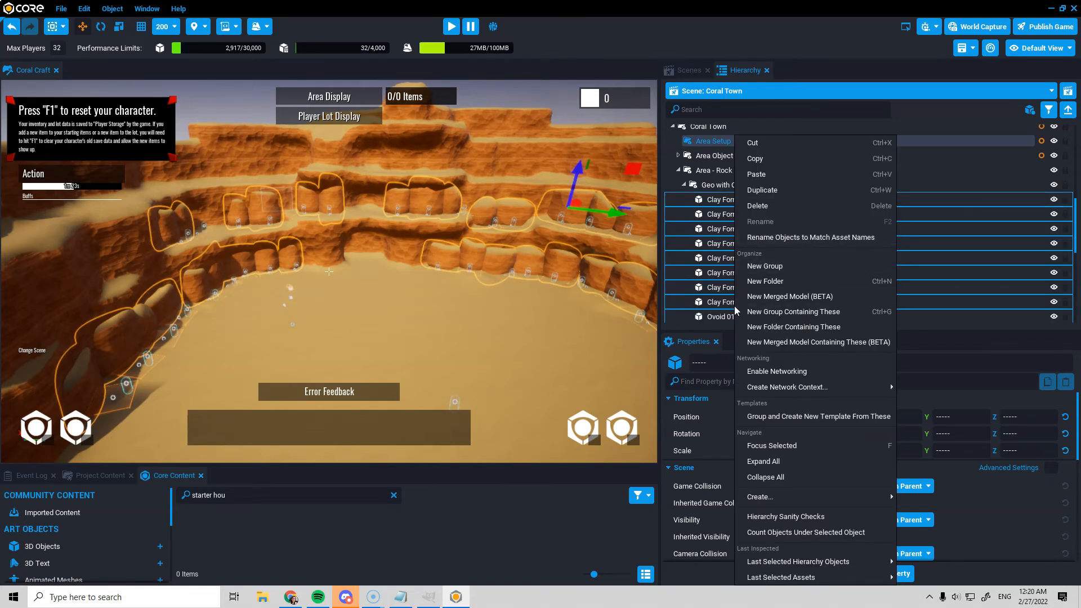
left_click(699, 230)
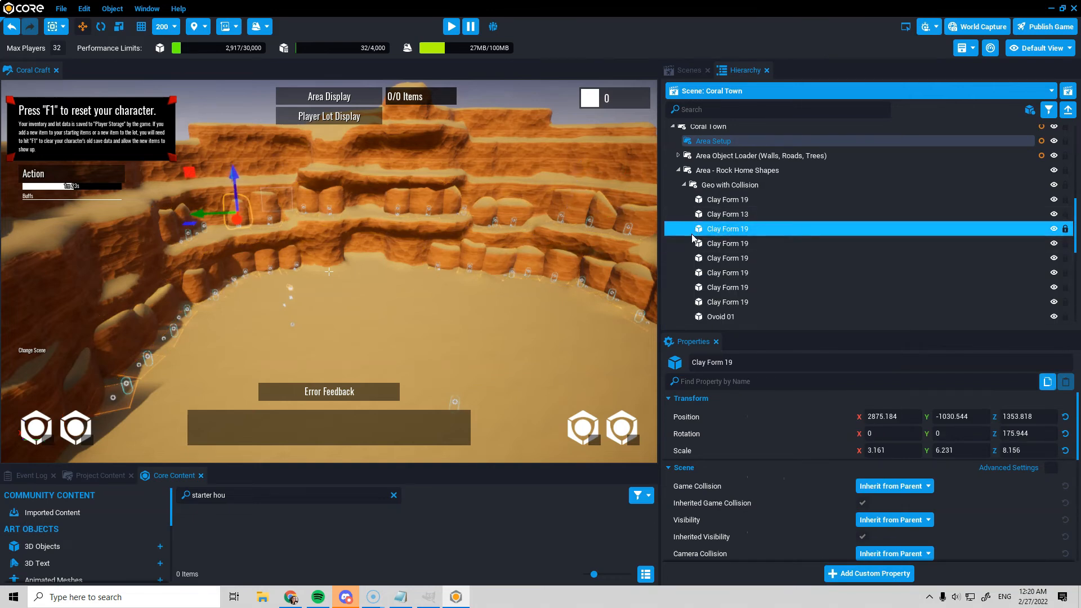
Collapse Geo with Collision and rename its parent group "Area - Rock Home Shapes (Static)"
left_click(684, 185)
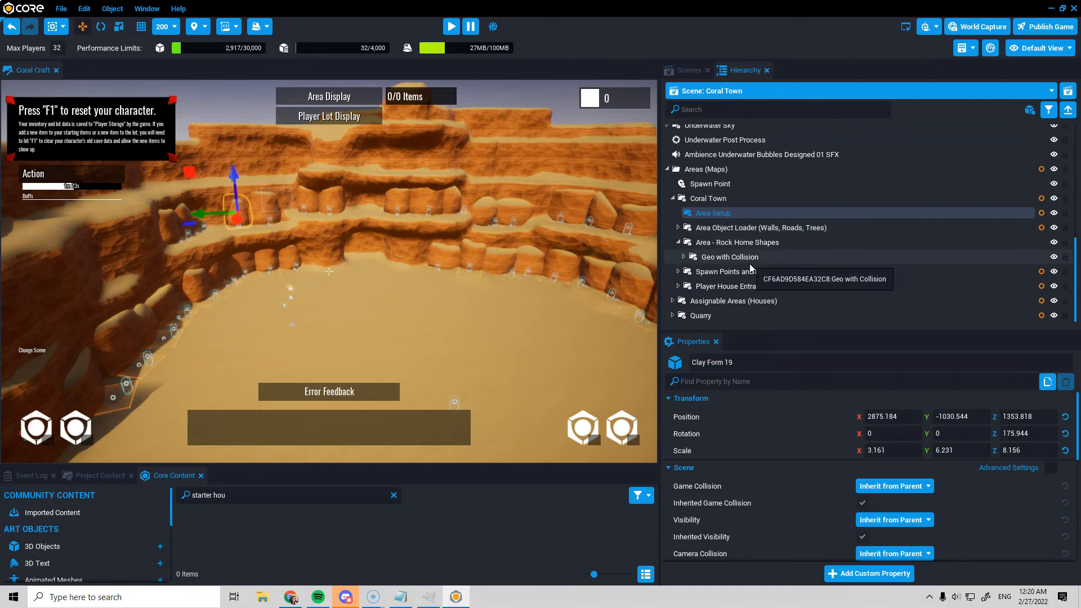
left_click(756, 243)
right_click(793, 241)
left_click(831, 219)
key("Right")
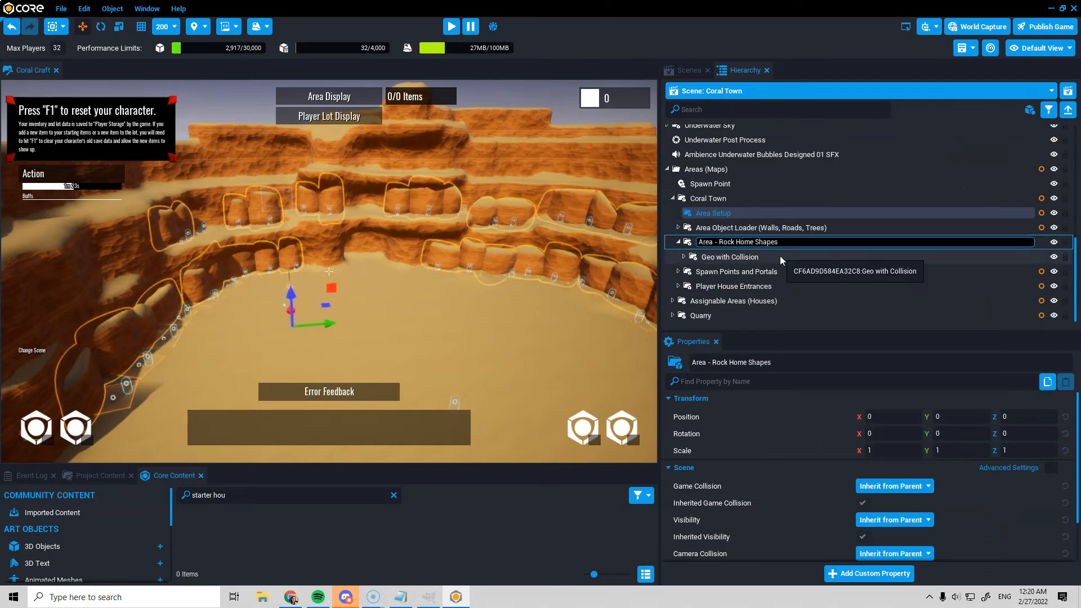
type("(Static)")
key("Return")
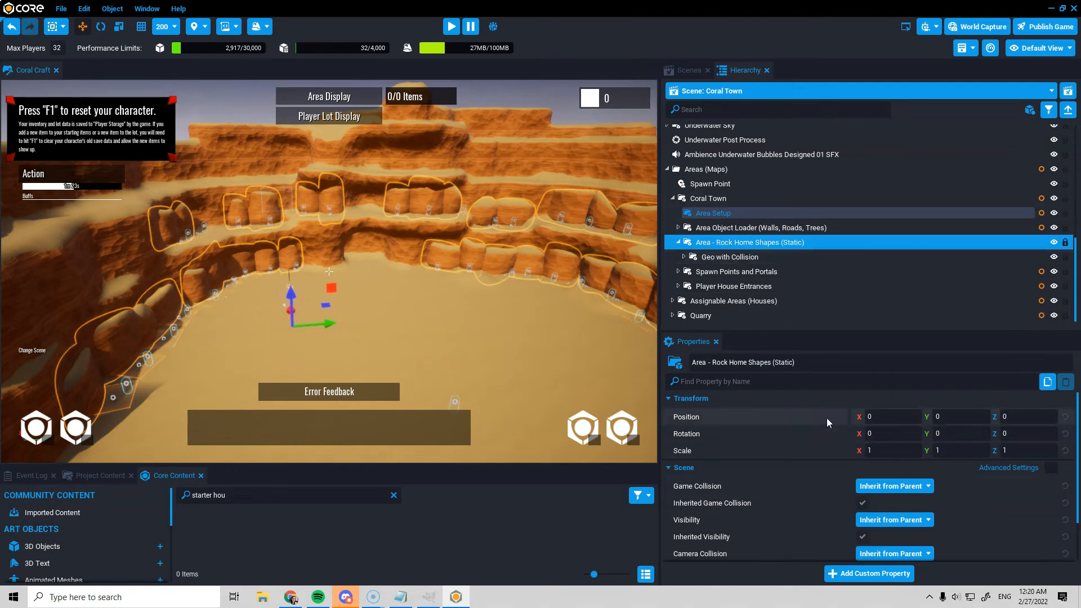
Create a new template from the Area - Rock Home Shapes (Static) group, keeping the group's name
right_click(724, 246)
left_click(797, 428)
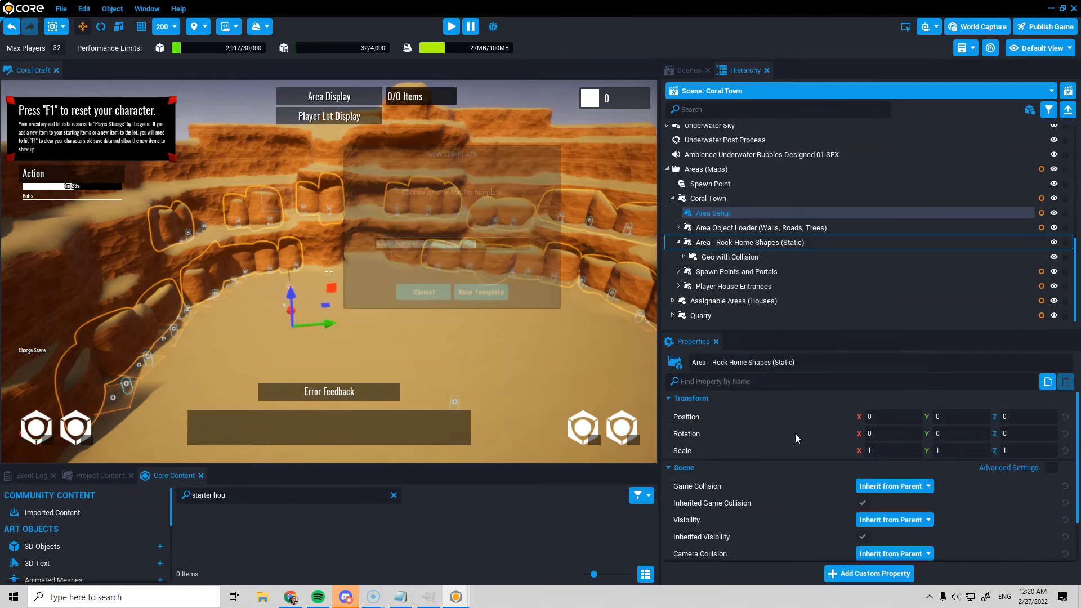
left_click(482, 294)
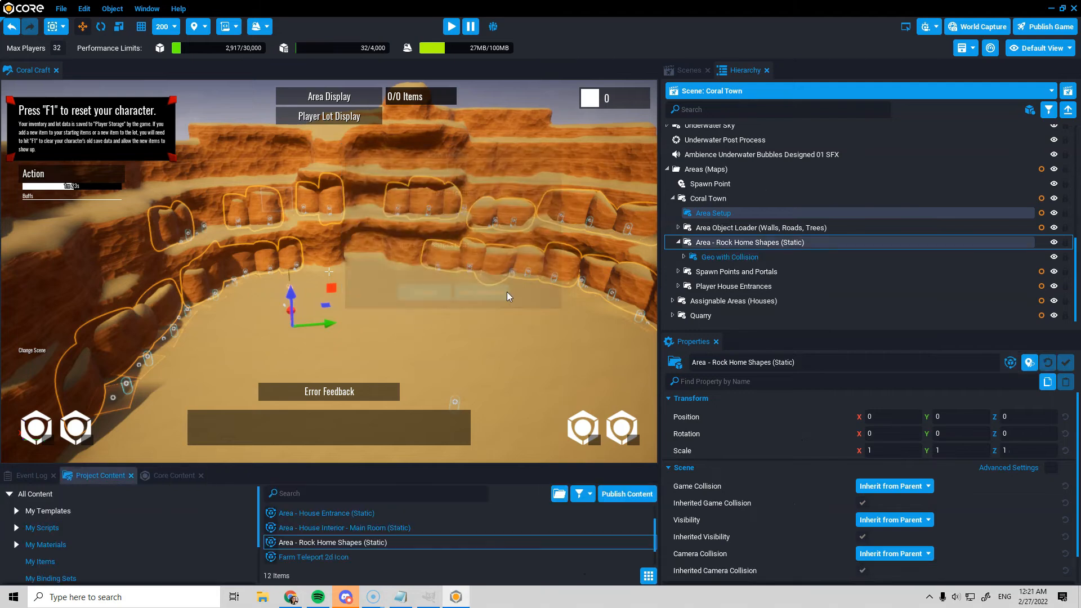
Rename the Area Object Loader in Coral Town as "Area Object Loader (Rock Home Shapes)"
right_click(784, 227)
left_click(821, 220)
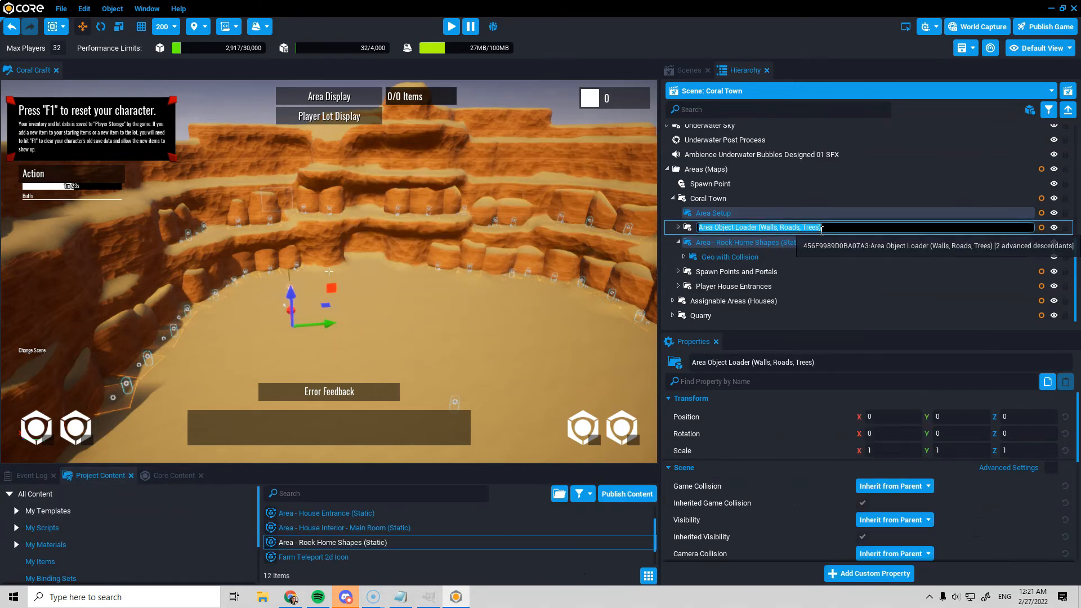
left_click(819, 230)
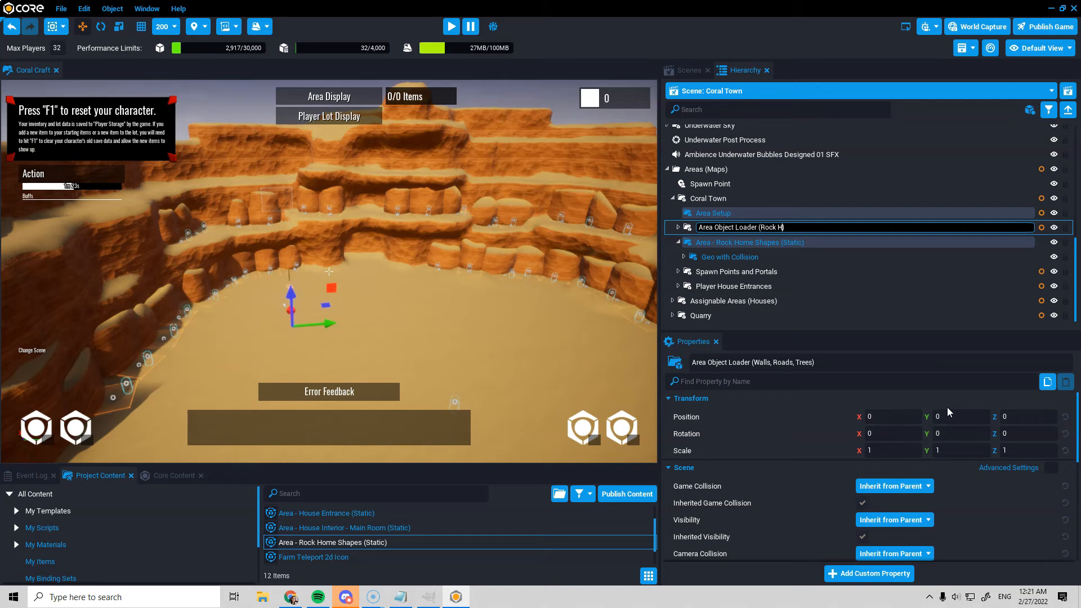
type("s")
key("Return")
Clear the loader's ClientAsset reference and assign the Area - Rock Home Shapes (Static) template to its StaticAsset
scroll(922, 450, "down", 10)
right_click(895, 482)
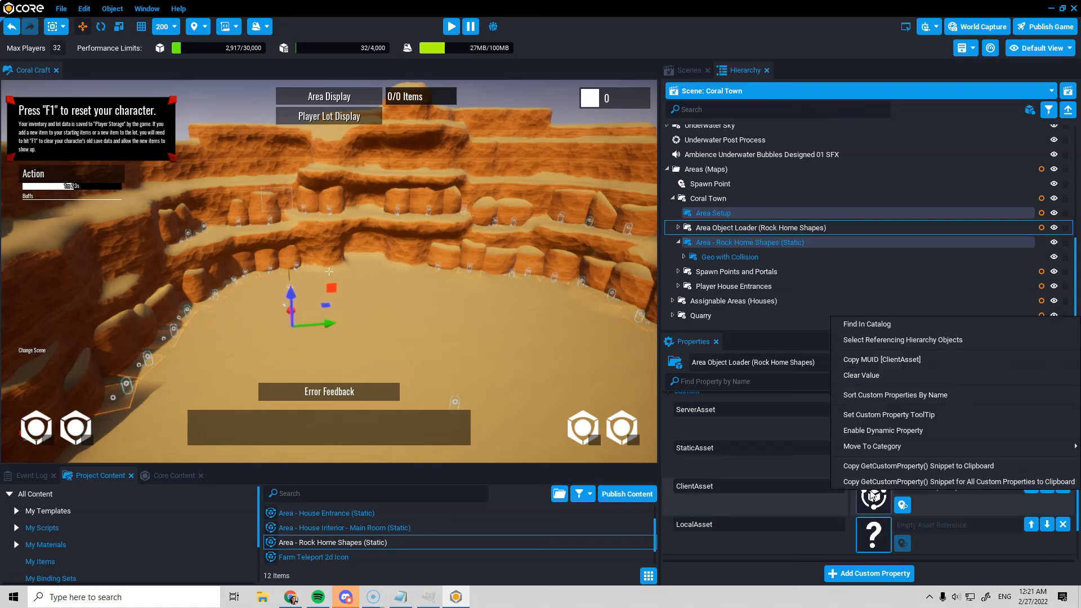
left_click(879, 377)
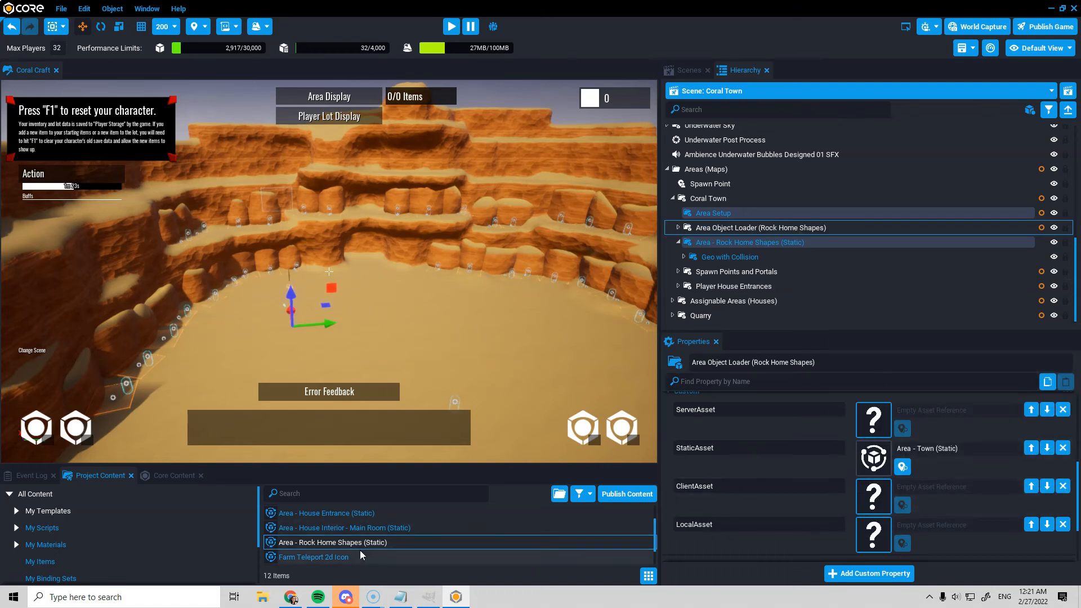
left_click_drag(353, 544, 881, 453)
left_click(732, 243)
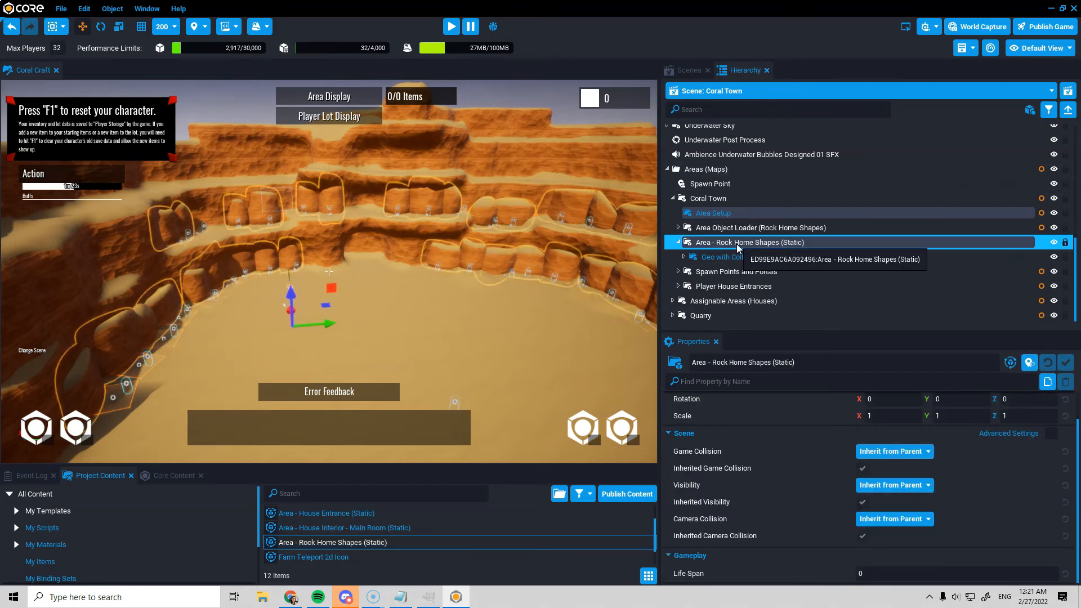
left_click(732, 271)
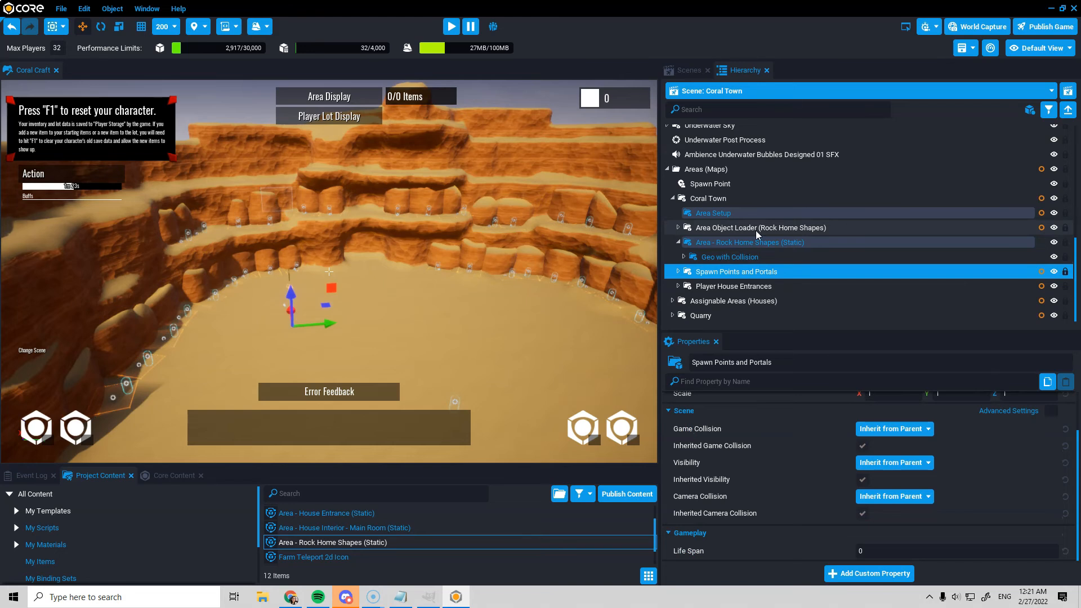
left_click(758, 230)
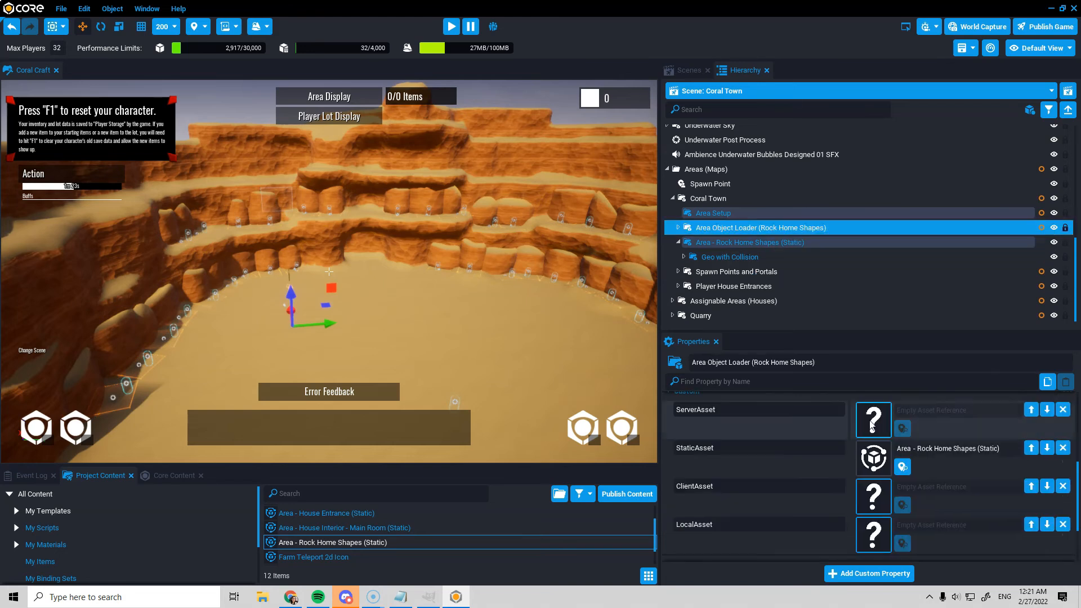
Delete the Area - Rock Home Shapes (Static) group from Coral Town's hierarchy and save the project
right_click(715, 242)
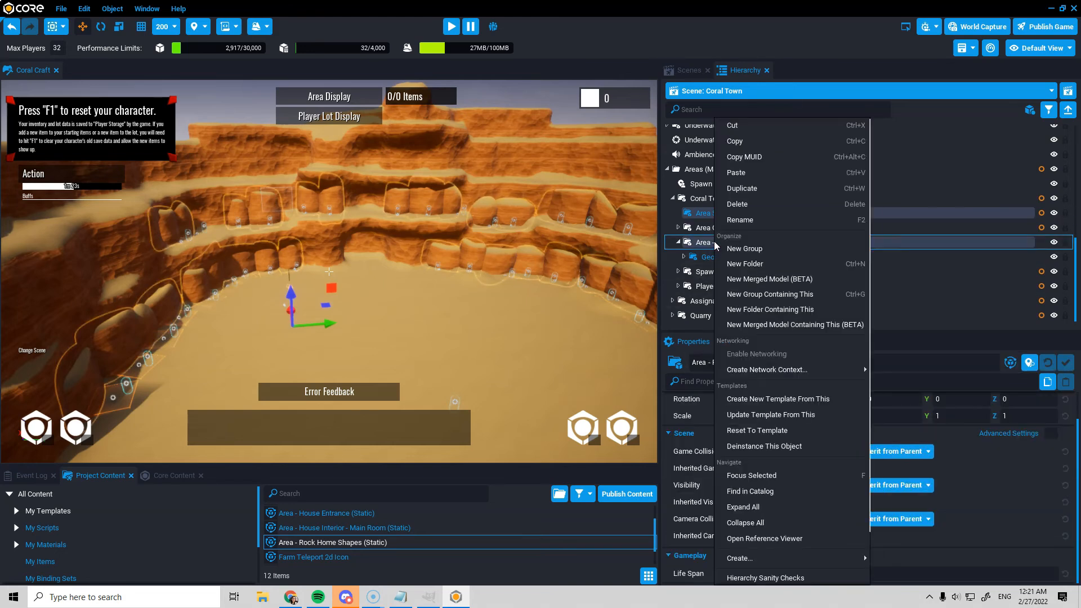
left_click(738, 206)
left_click(66, 10)
left_click(67, 31)
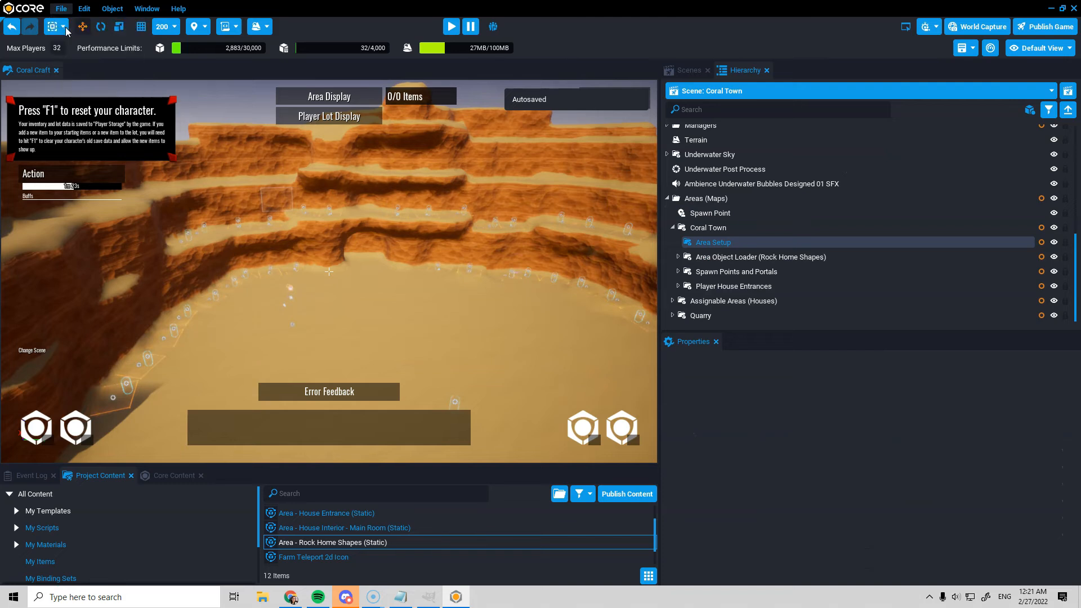
Preview the game, run through Coral Town to check that the rock home shapes load, and end the preview
left_click(451, 26)
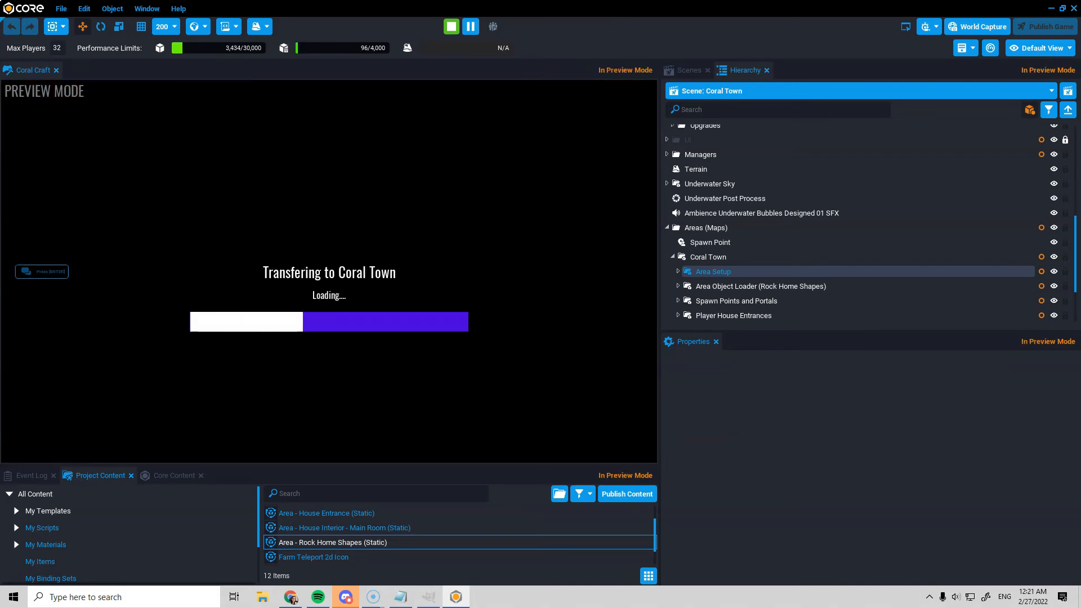
key("w")
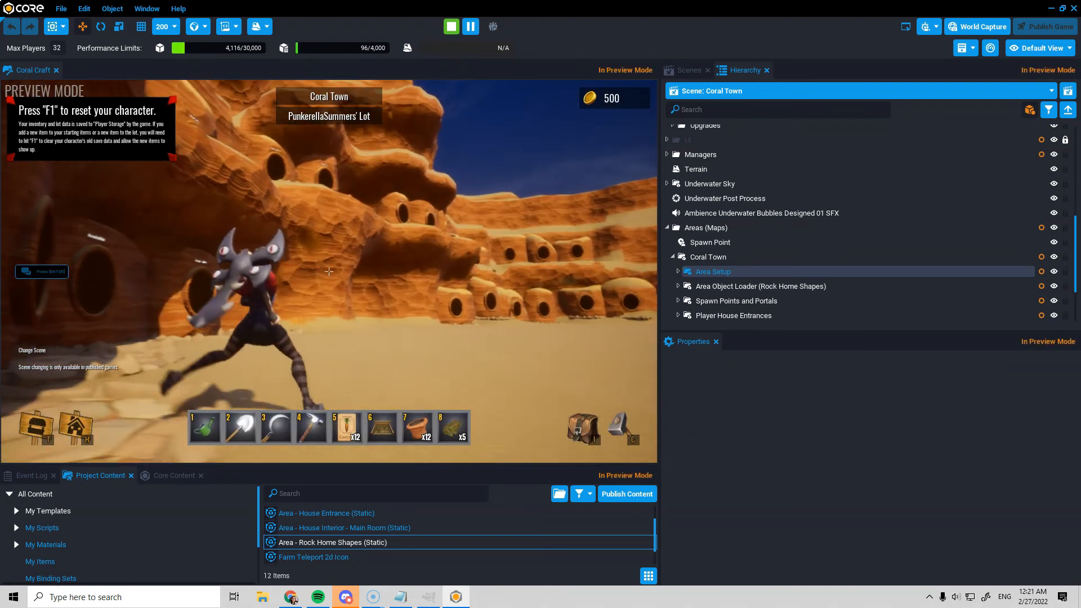
key("w")
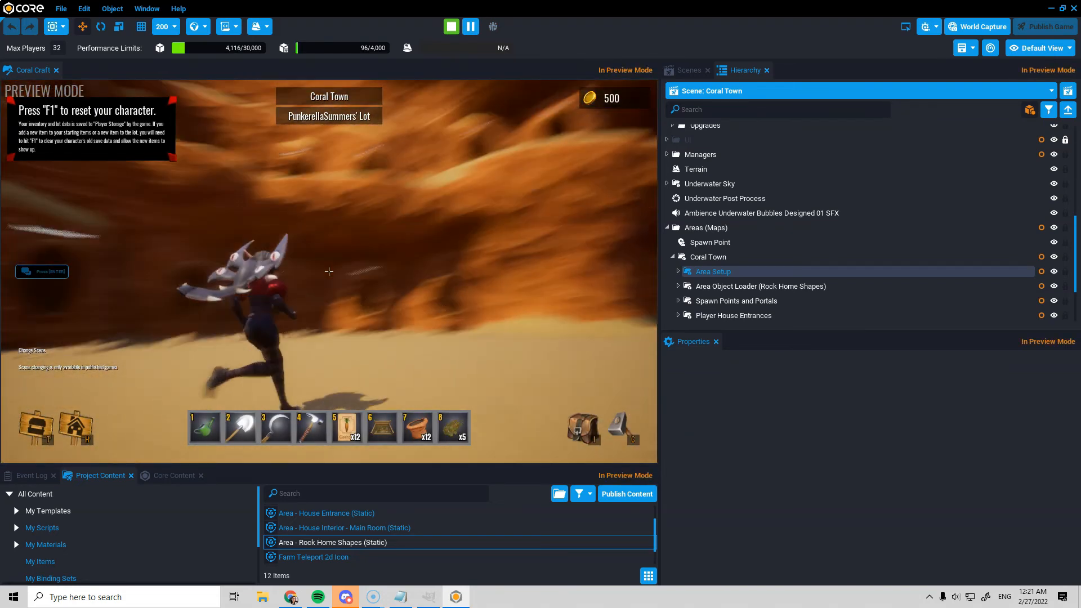
key("w")
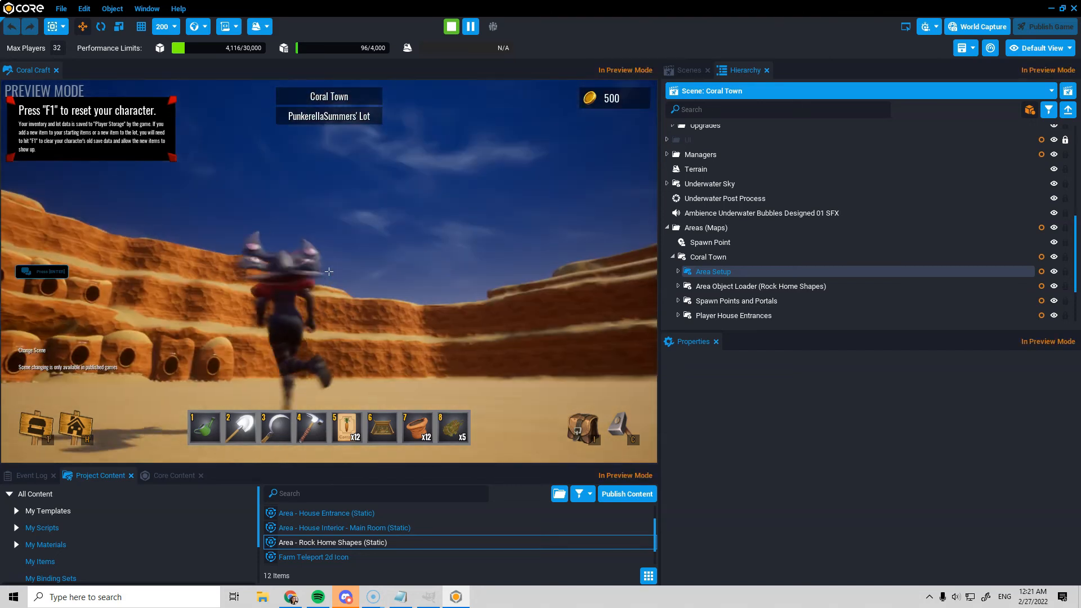
key("w")
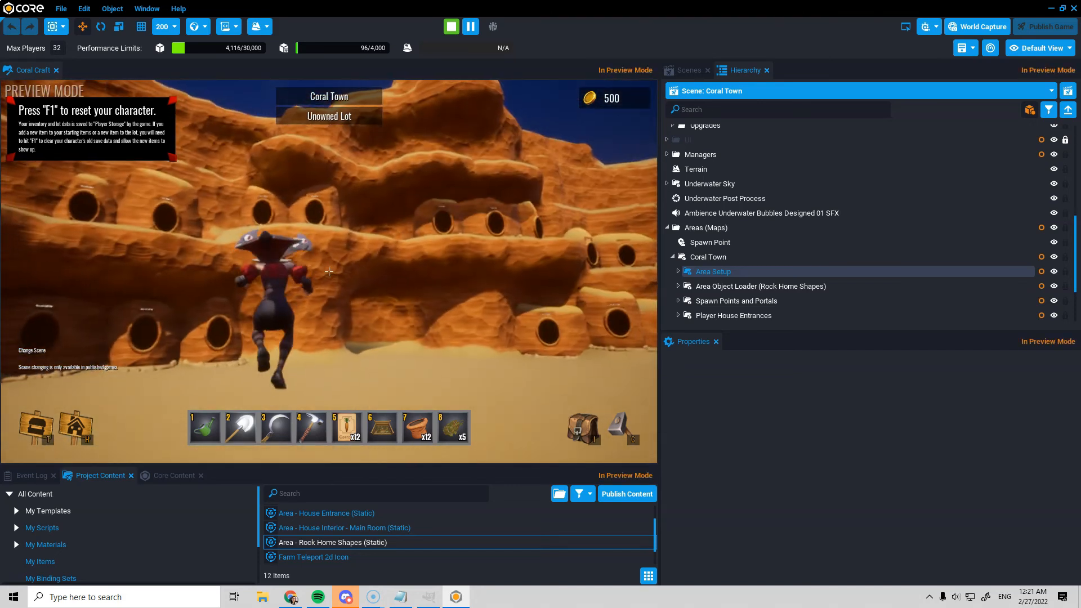
key("w")
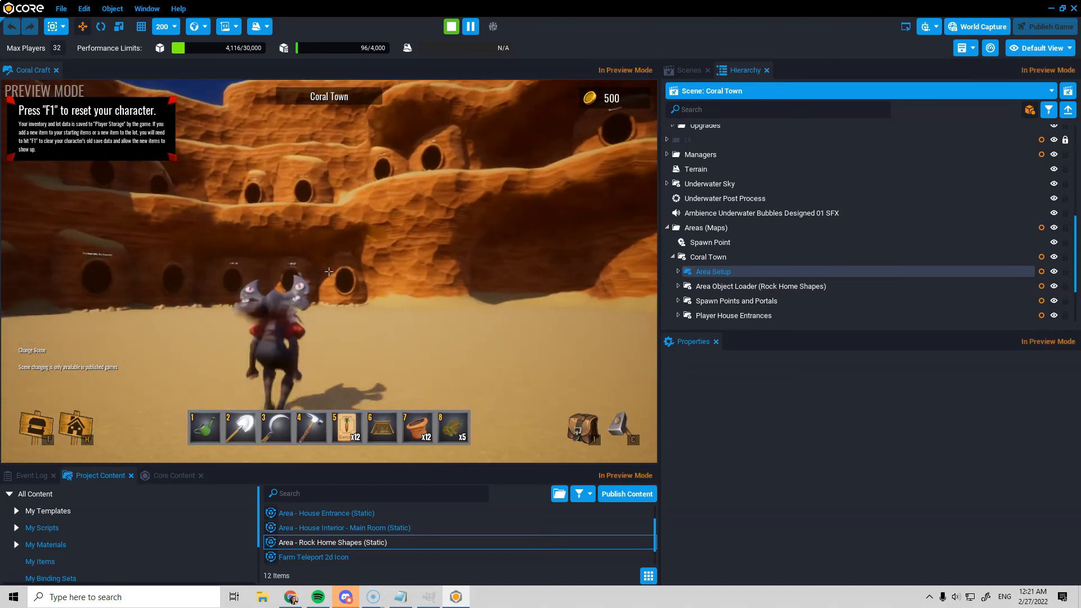
key("Escape")
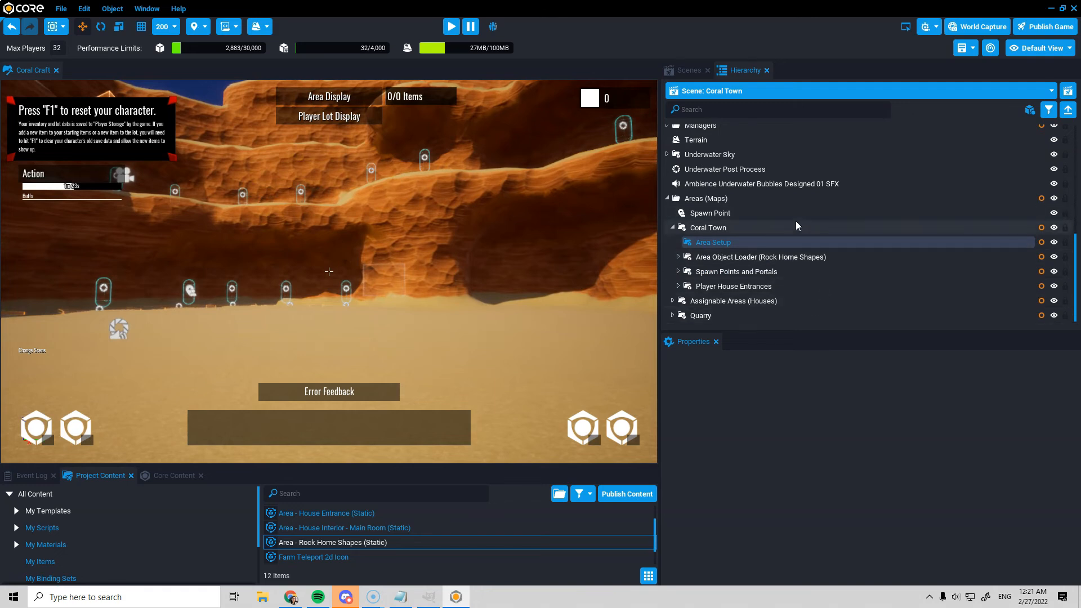
Delete Area Spawn Point (Forest) and Area Portal - Client (To Forest) from Coral Town's Spawn Points and Portals group
left_click(678, 271)
scroll(716, 301, "down", 2)
scroll(716, 301, "up", 1)
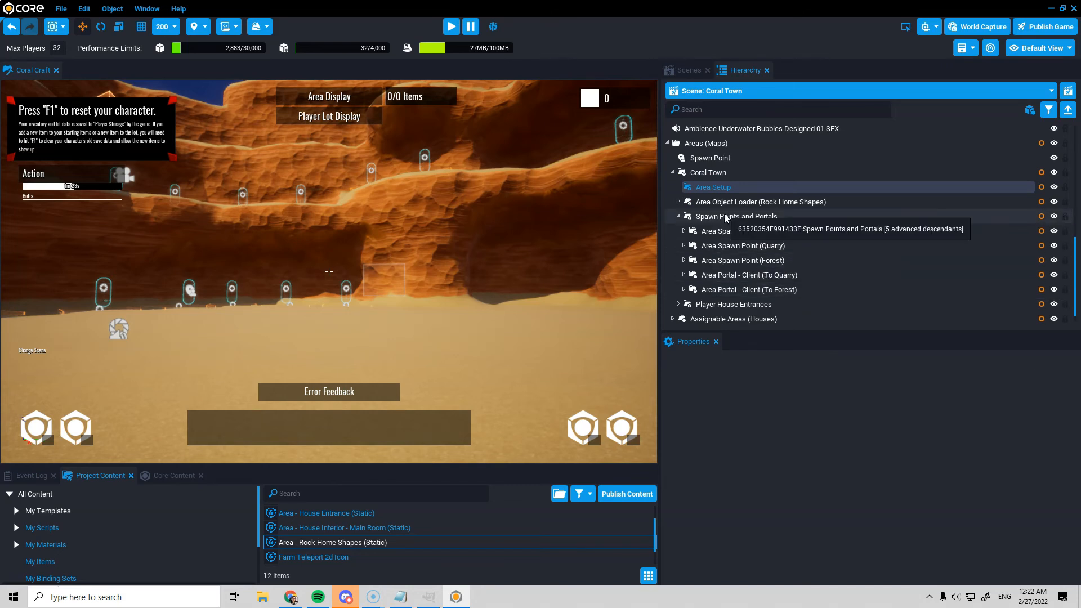
left_click(756, 217)
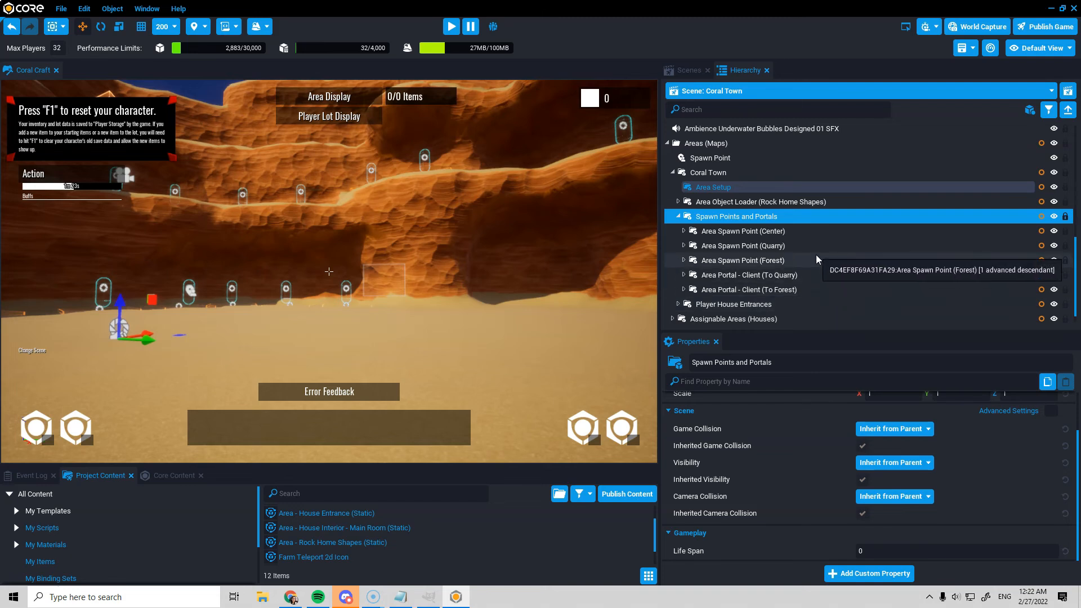
left_click(788, 261)
left_click(794, 291, "ctrl")
right_click(794, 290)
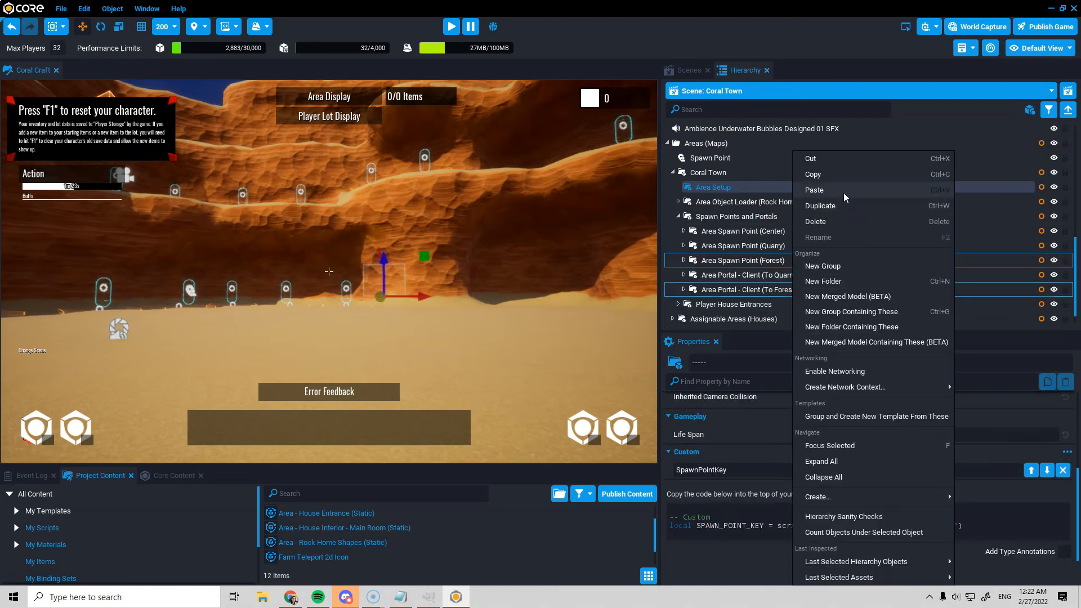
left_click(833, 222)
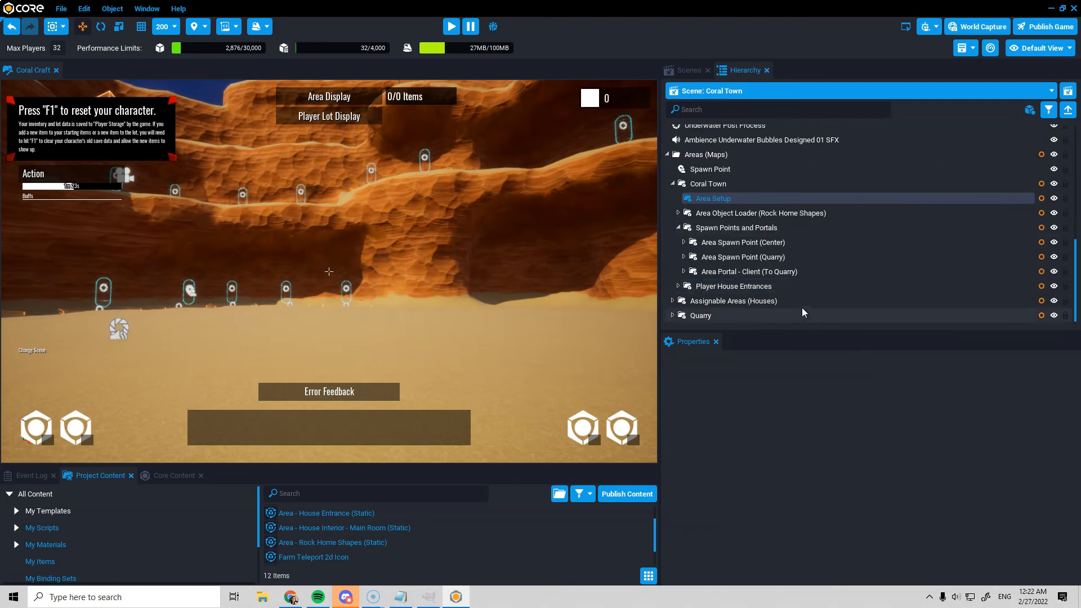
Check where Area Spawn Point (Center) sits, and move Area Spawn Point (Quarry) onto the sand near the rock walls
double_click(777, 242)
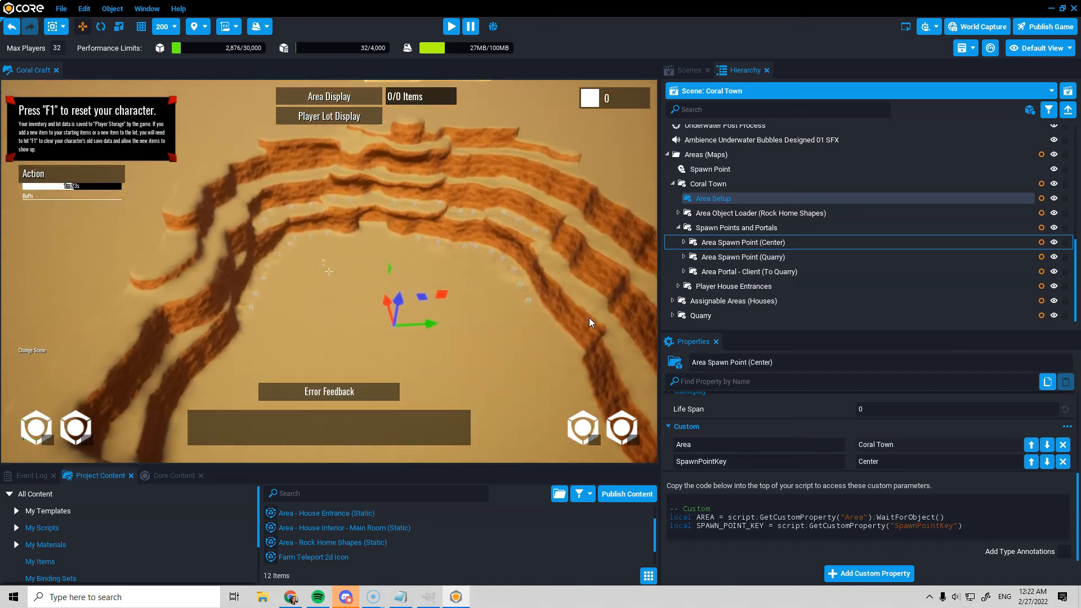
double_click(752, 258)
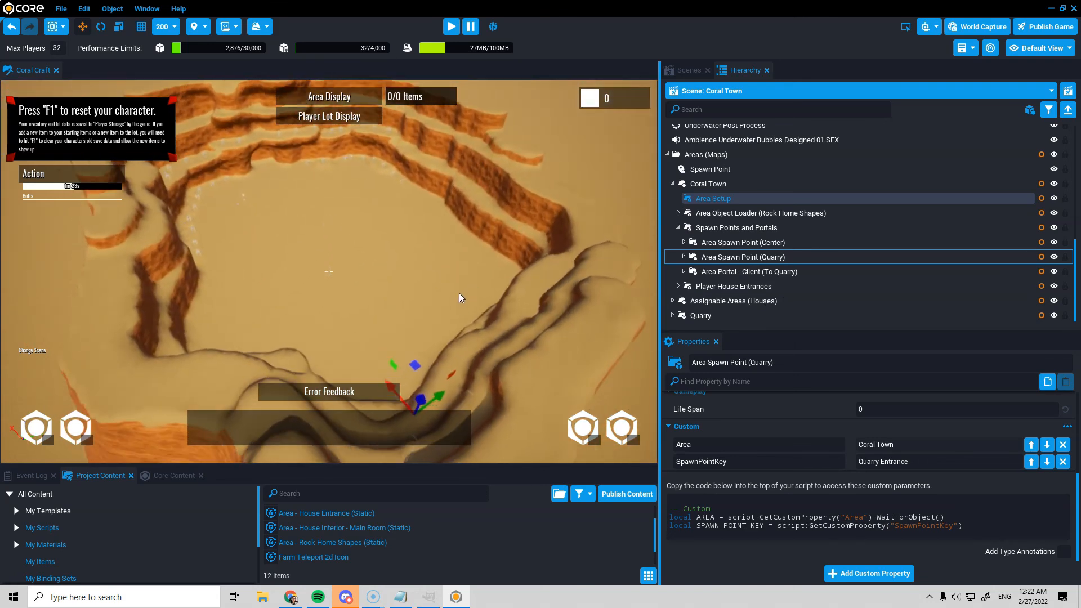
left_click_drag(414, 361, 309, 191)
right_click_drag(477, 236, 409, 255)
key("w")
left_click_drag(411, 257, 353, 193)
key("w")
right_click_drag(536, 254, 460, 265)
key("s")
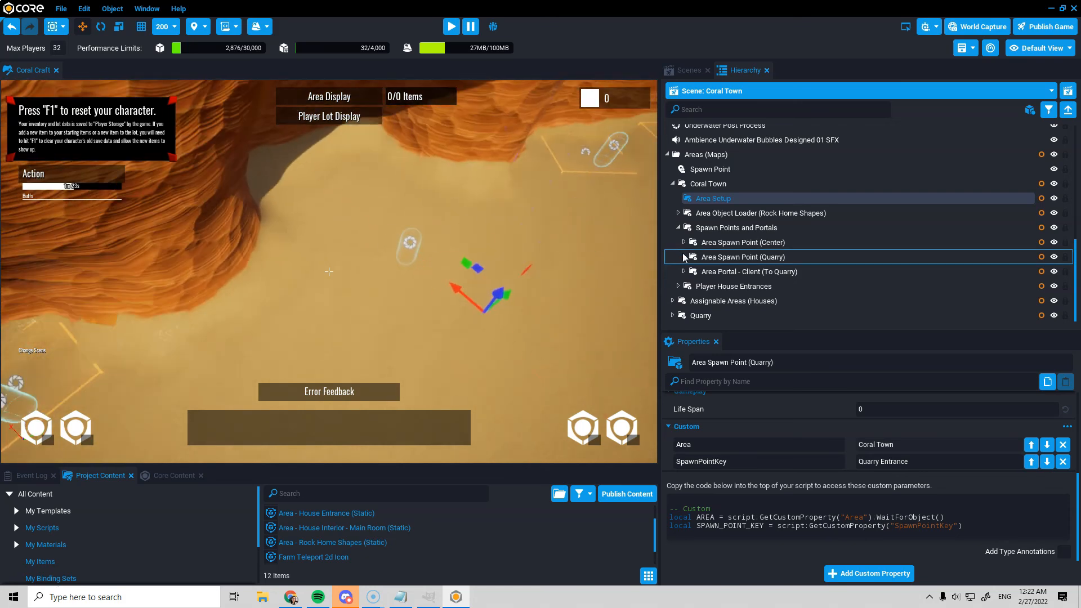
Reset the position of the Target inside Area Spawn Point (Quarry) to its default of 0, 0, 0
left_click(684, 257)
left_click(740, 273)
scroll(1003, 427, "up", 5)
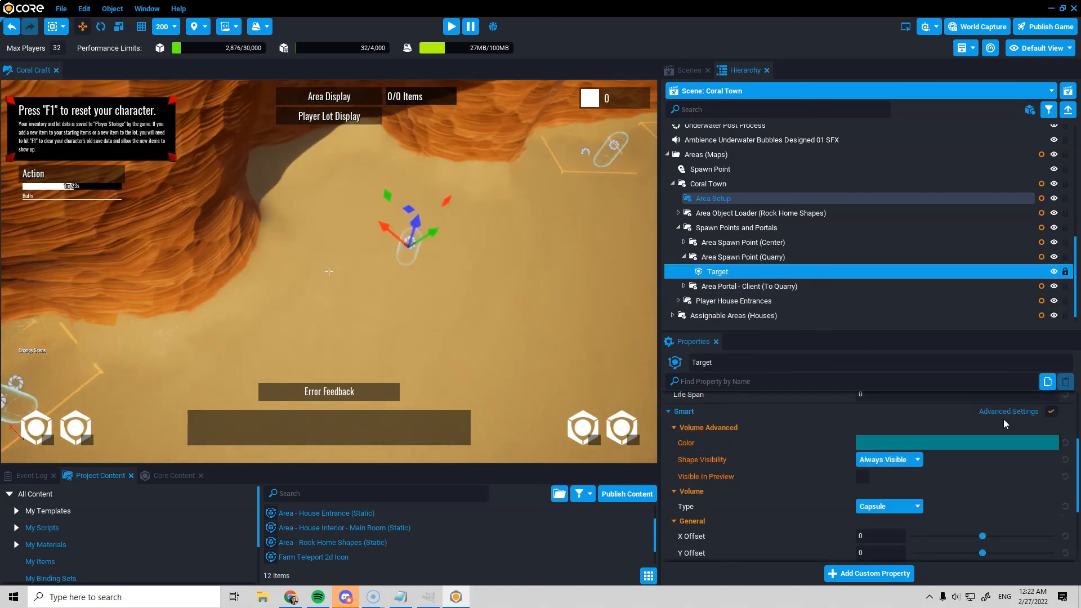
left_click(1068, 416)
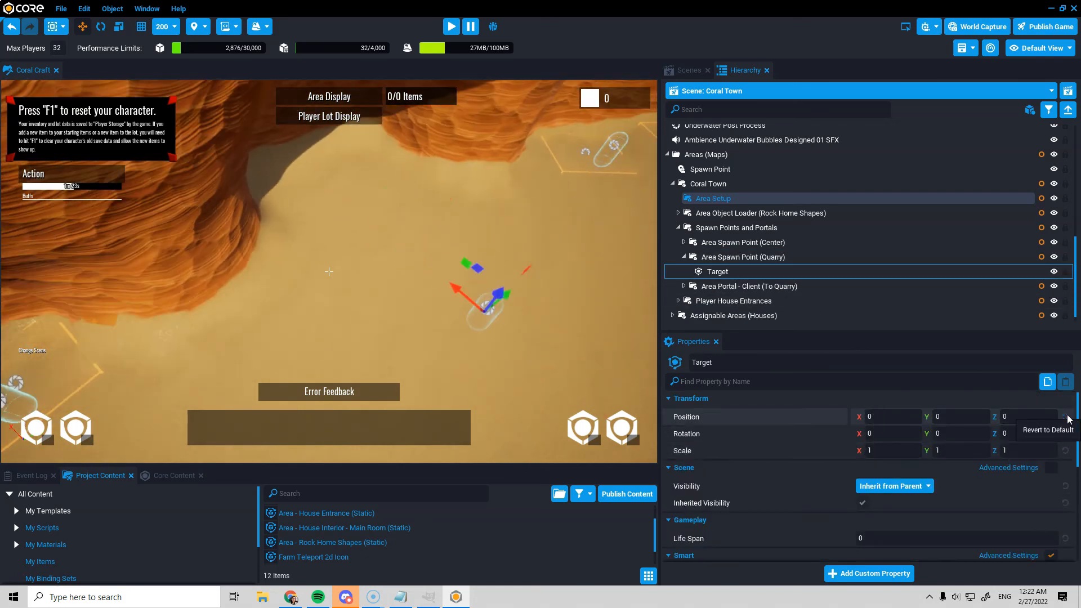
Rotate Area Spawn Point (Quarry) to about 179 degrees around the Z axis
left_click(738, 259)
key("f")
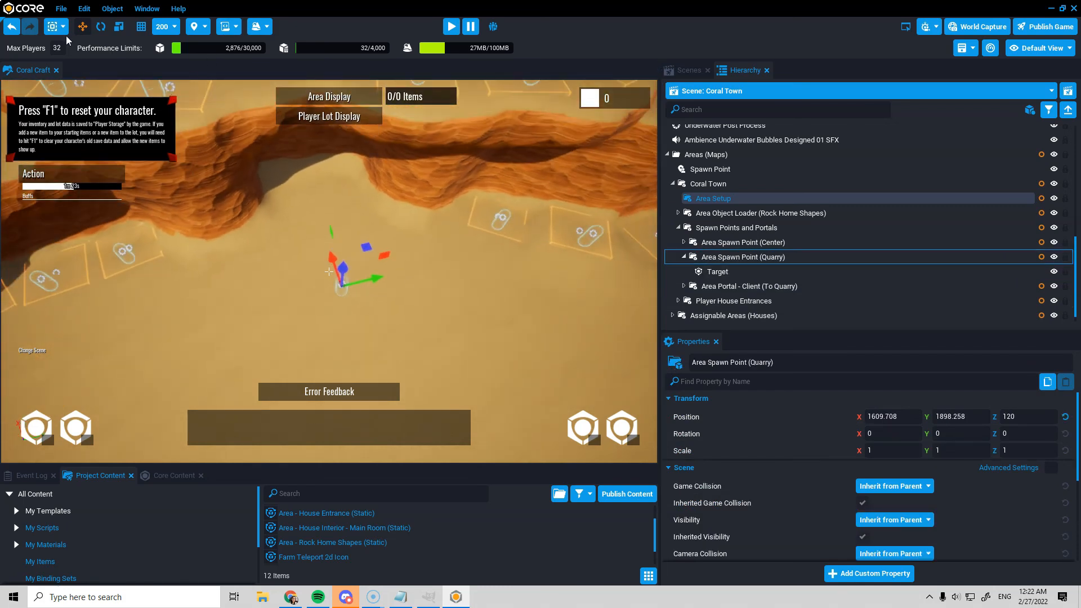
left_click(100, 26)
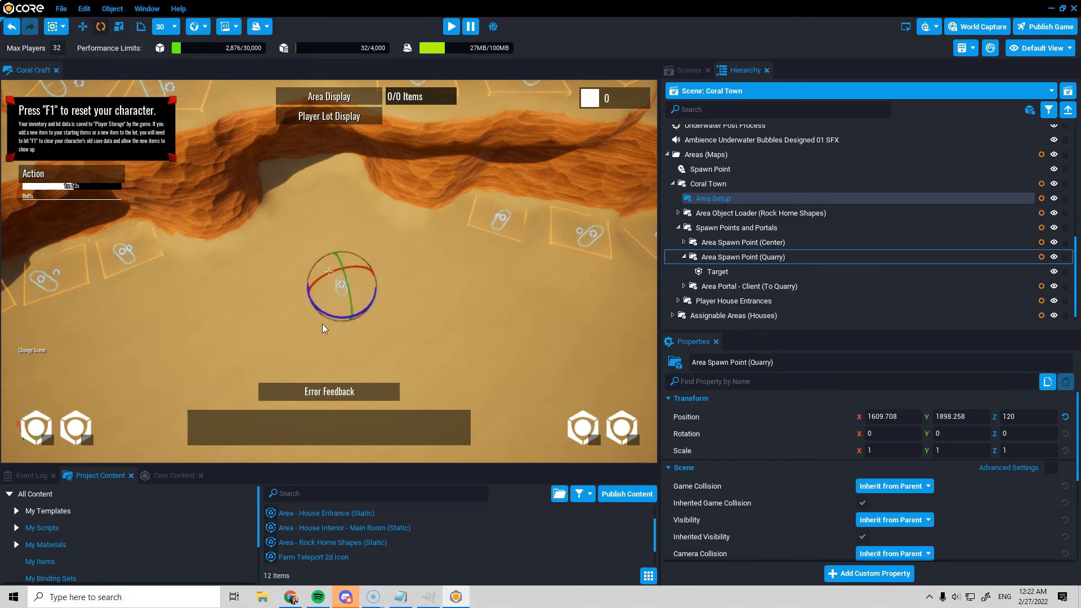
left_click_drag(323, 309, 477, 279)
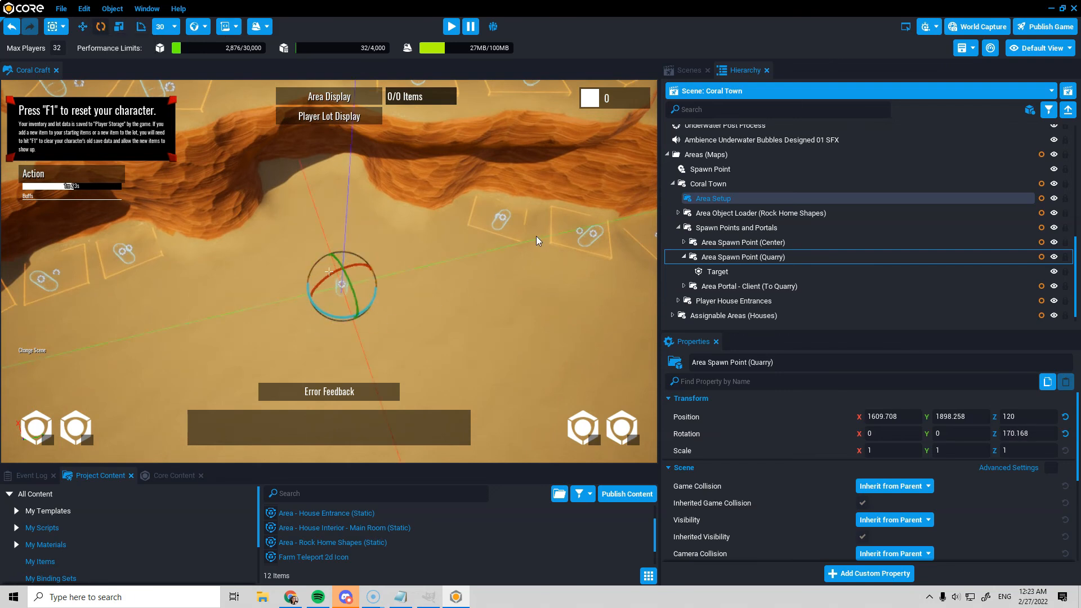
scroll(364, 278, "down", 3)
left_click_drag(364, 278, 452, 283, "alt")
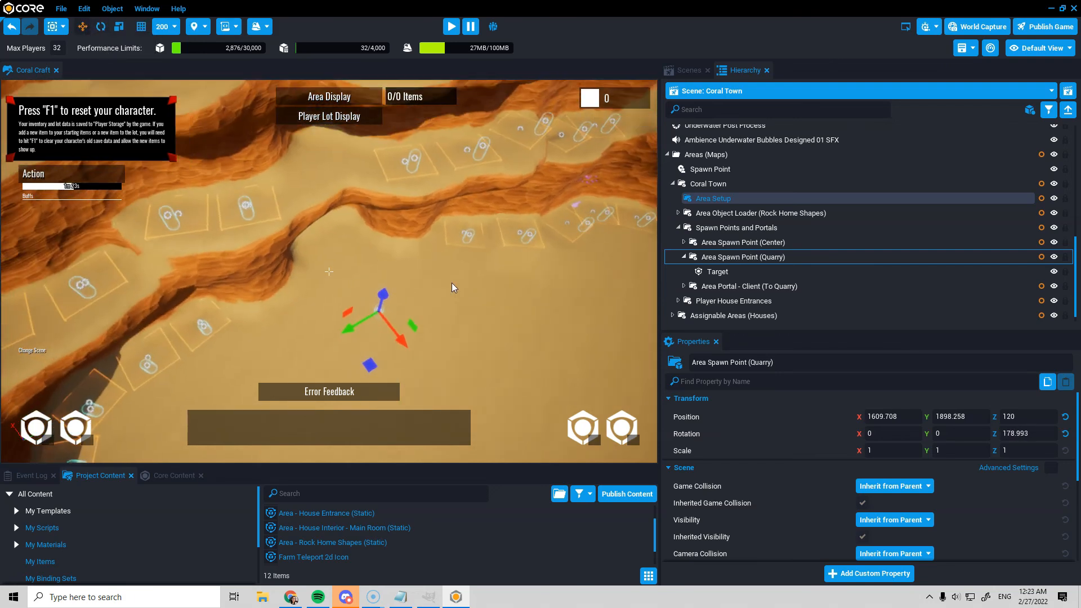
Move Area Portal - Client (To Quarry) to the rock wall opening behind the quarry spawn point, at about X 2725, Y 2032
left_click(684, 257)
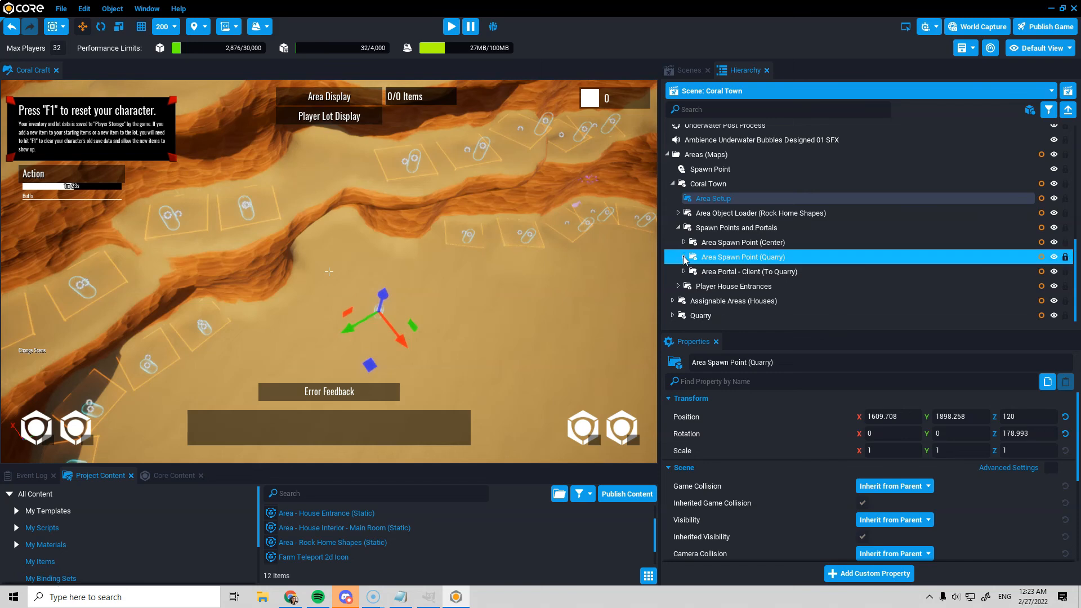
left_click(698, 272)
key("f")
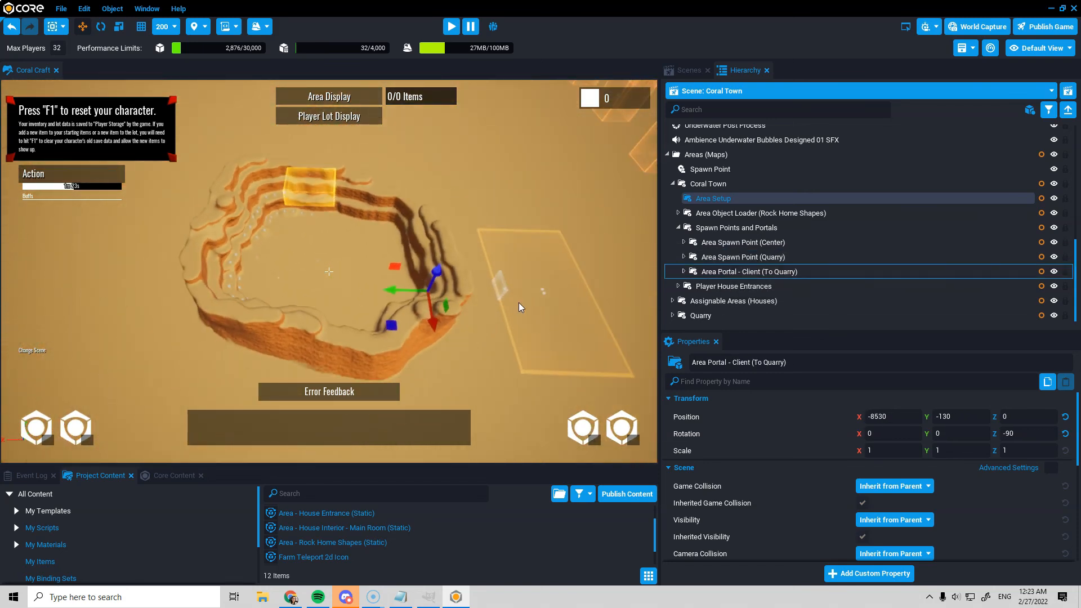
scroll(468, 317, "up", 10)
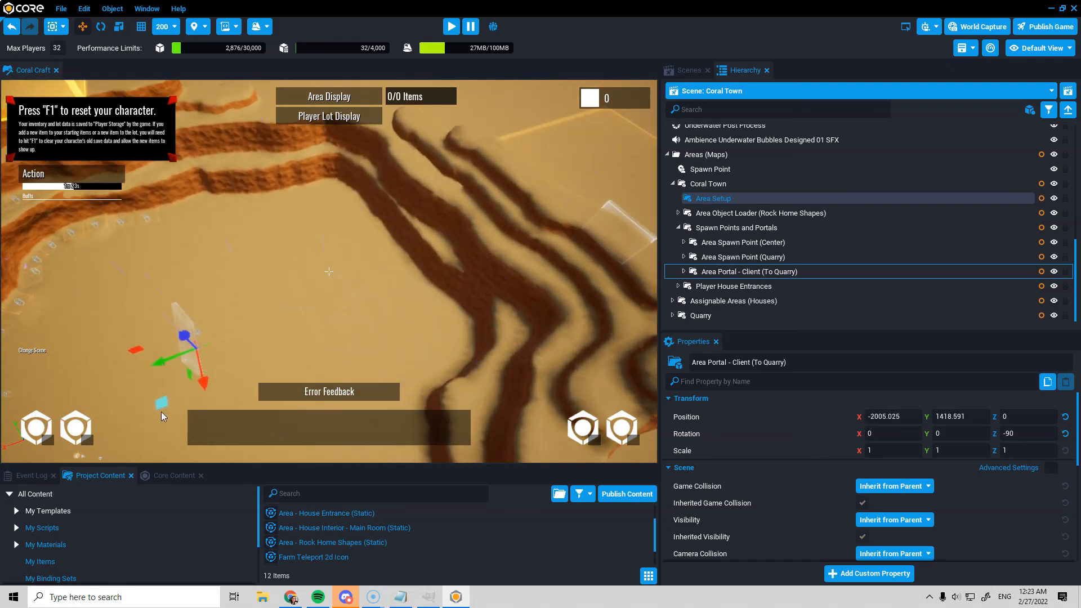
left_click_drag(162, 411, 162, 415)
right_click_drag(327, 294, 285, 306)
left_click_drag(260, 312, 91, 245)
right_click_drag(280, 265, 261, 218)
right_click_drag(473, 295, 597, 307)
key("s")
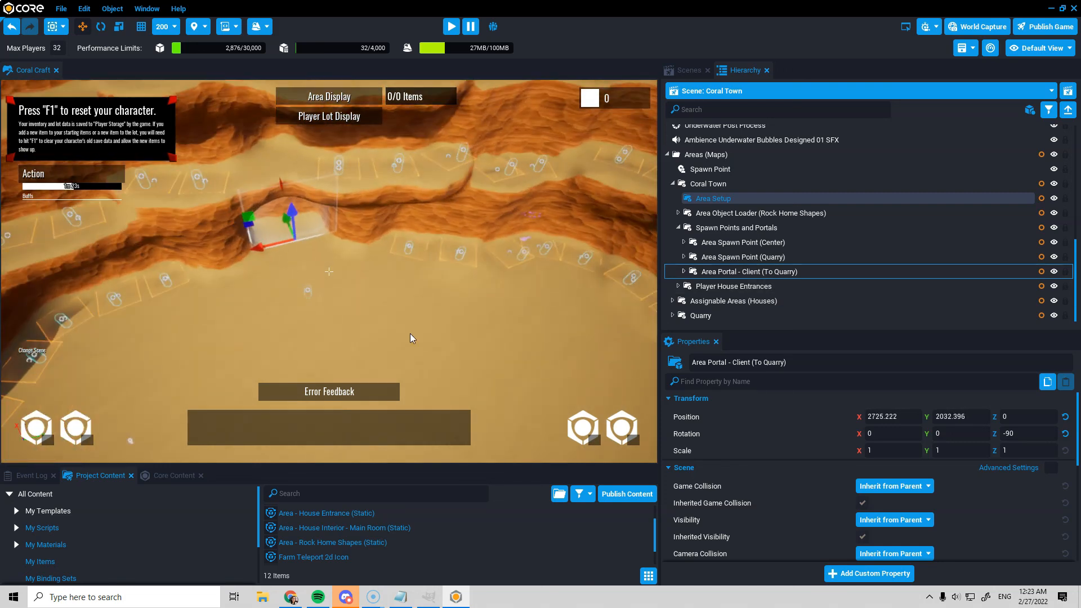
right_click_drag(409, 333, 421, 326)
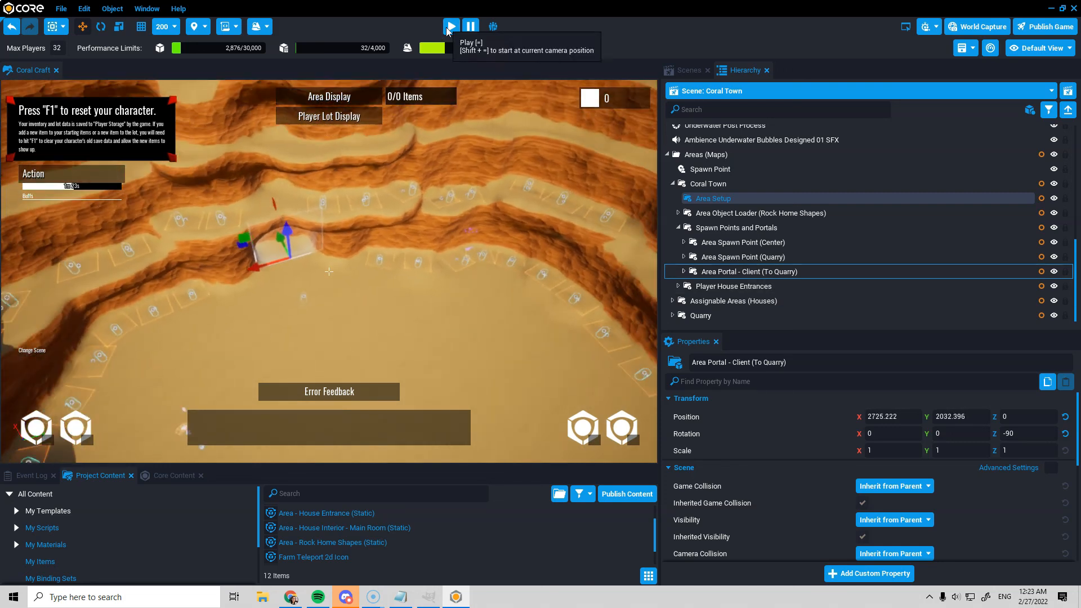
Preview the game and run through the portal to the Quarry and back to test the Coral Town portal and spawn point
key("=")
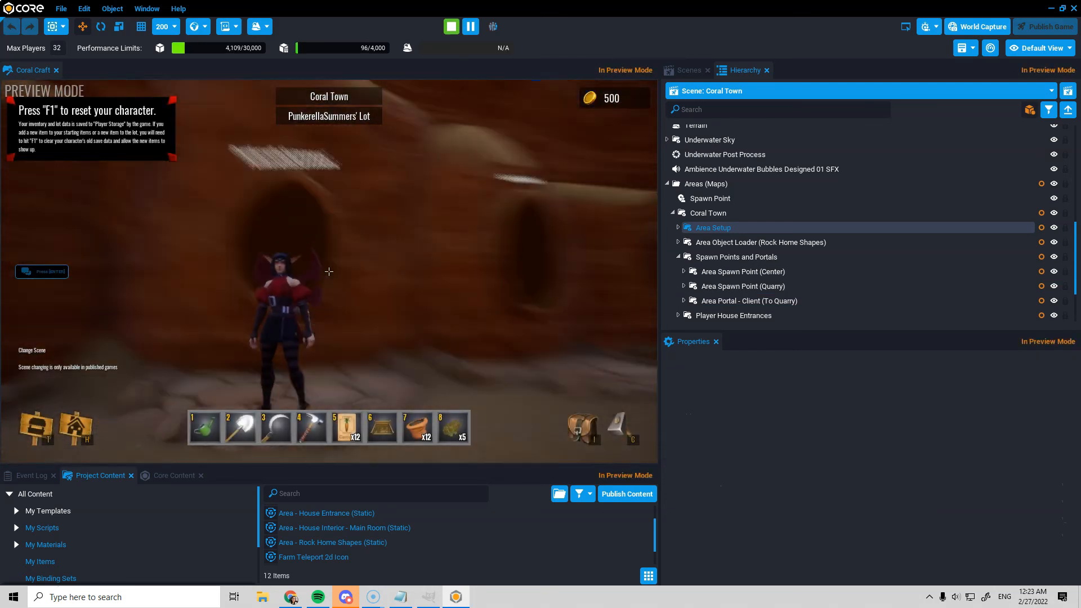
key("w")
key("w")
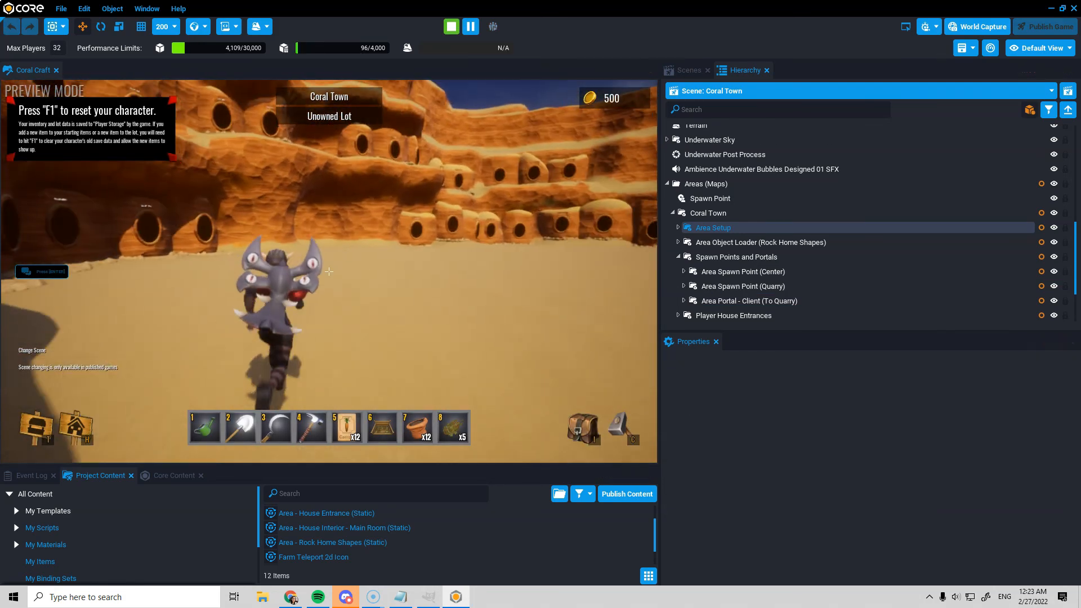
key("w")
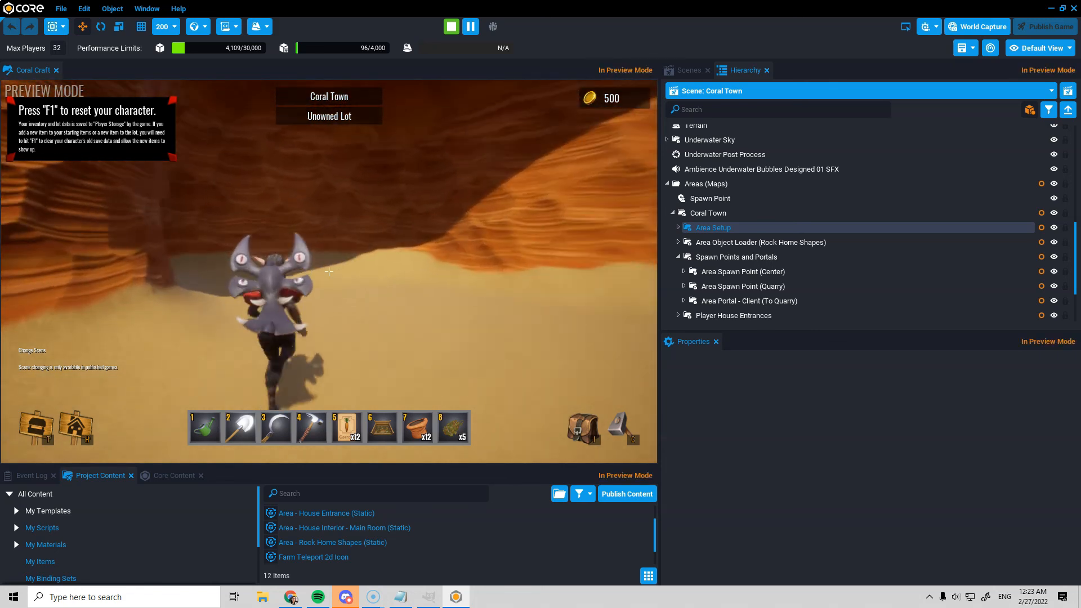
key("w")
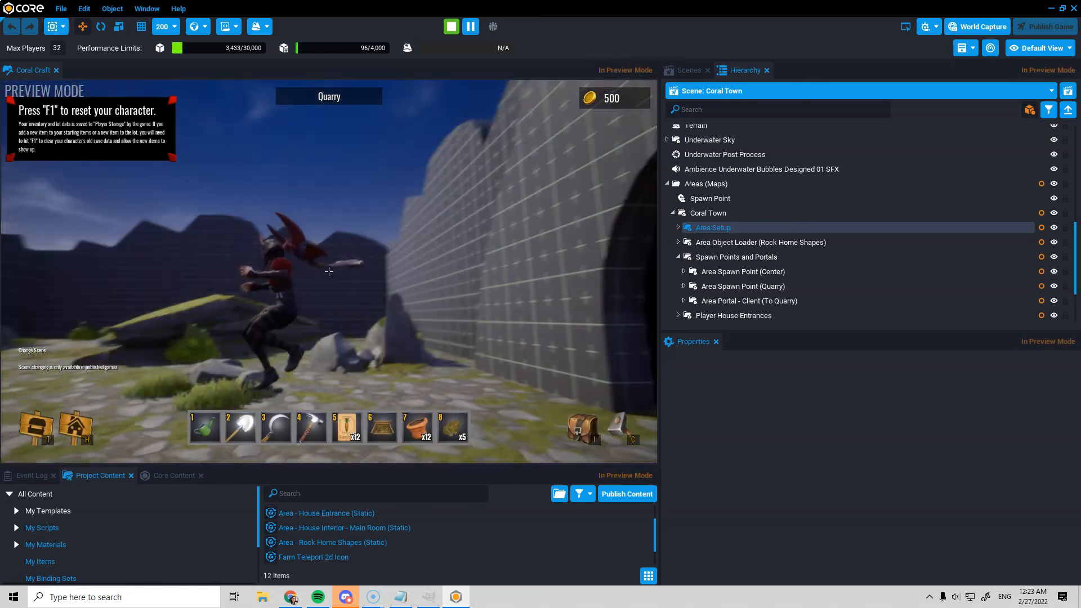
key("w")
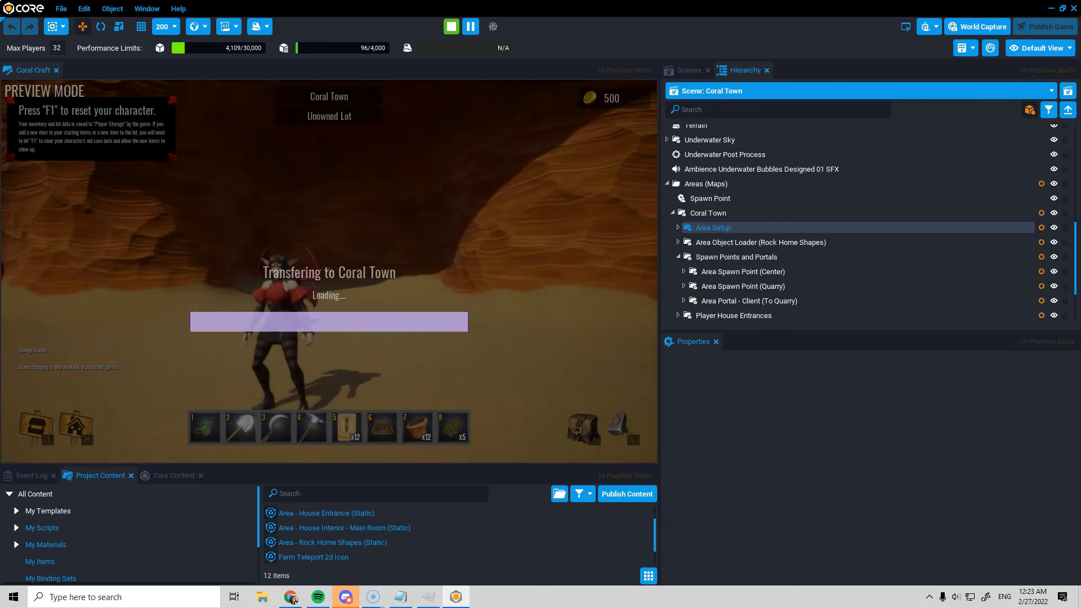
key("w")
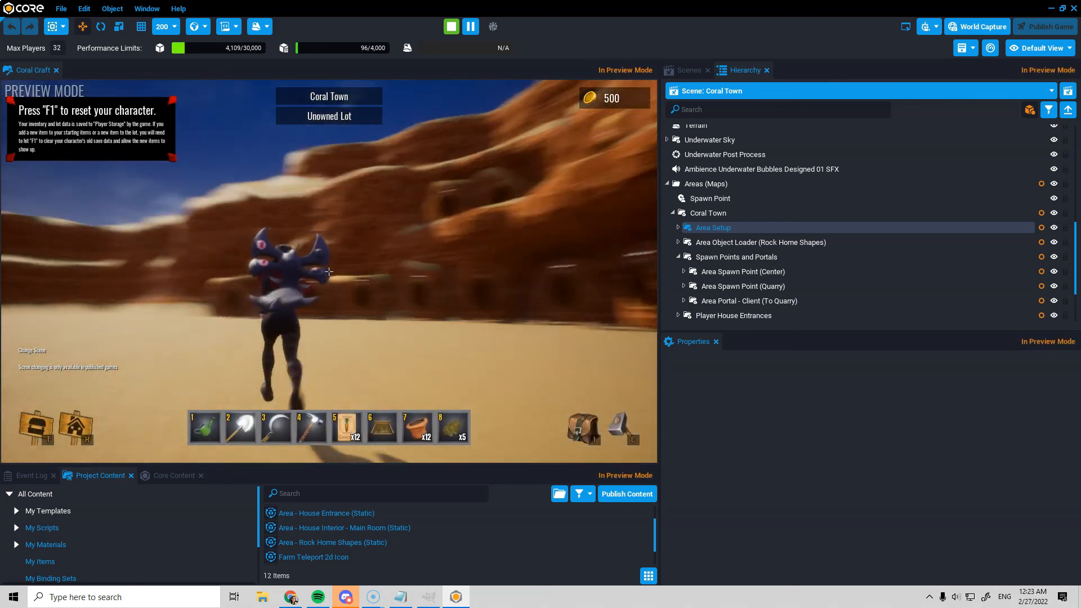
key("w")
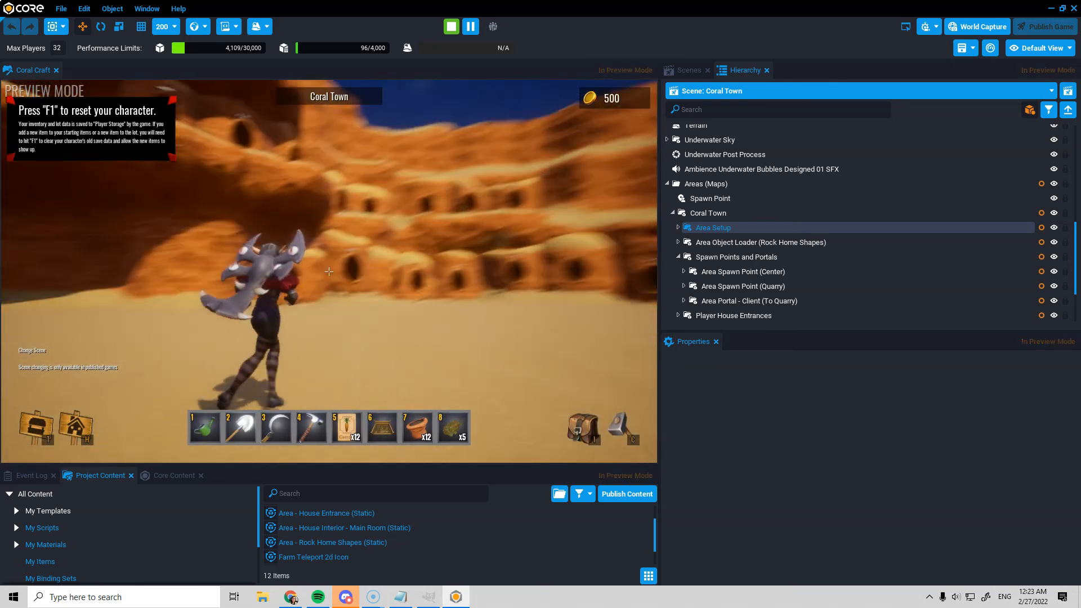